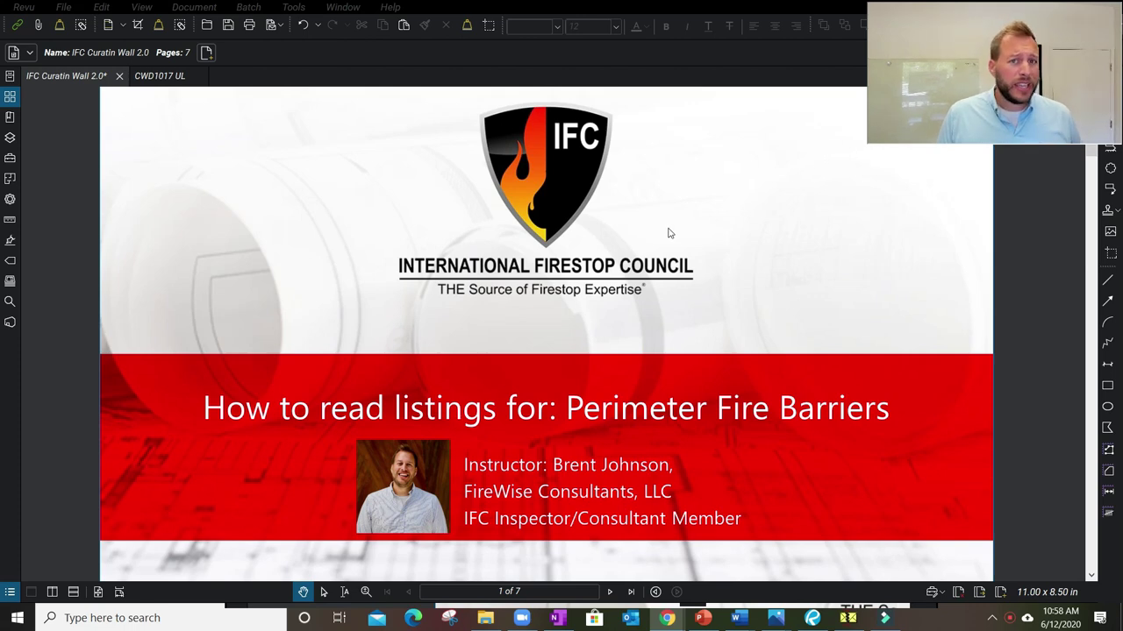
# Move the UL Product iQ browser window to the centre of the screen and maximize it
pyautogui.moveTo(1121, 180); pyautogui.dragTo(665, 144)
pyautogui.click(861, 137)
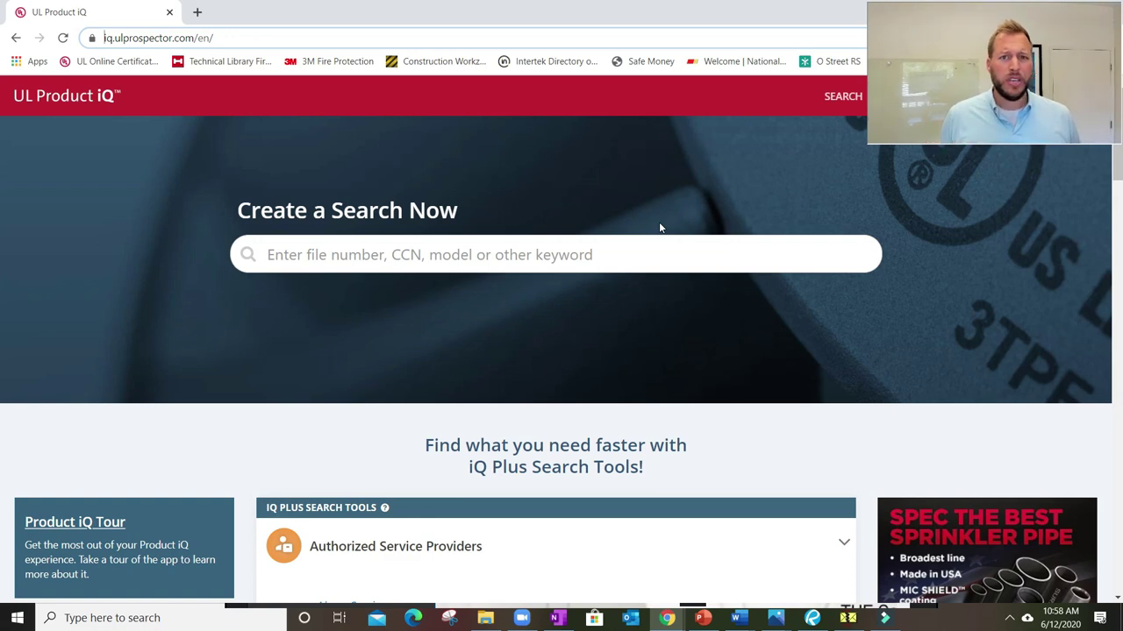
# Try a Product iQ keyword search for 'cw-d-10', then erase it
pyautogui.click(513, 253)
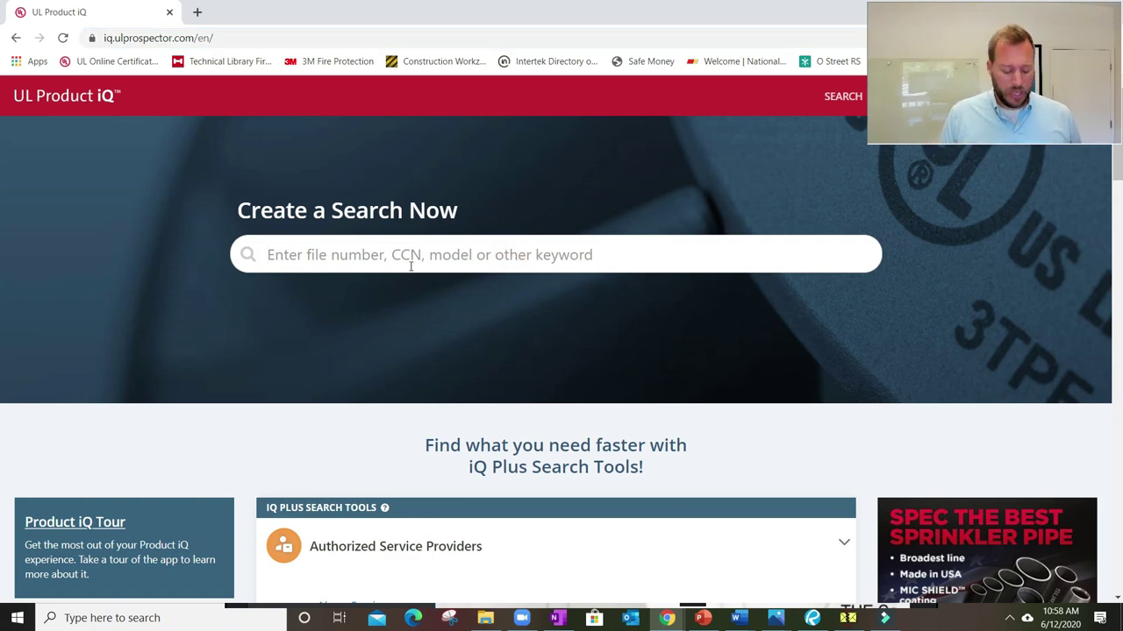
pyautogui.write('cw')
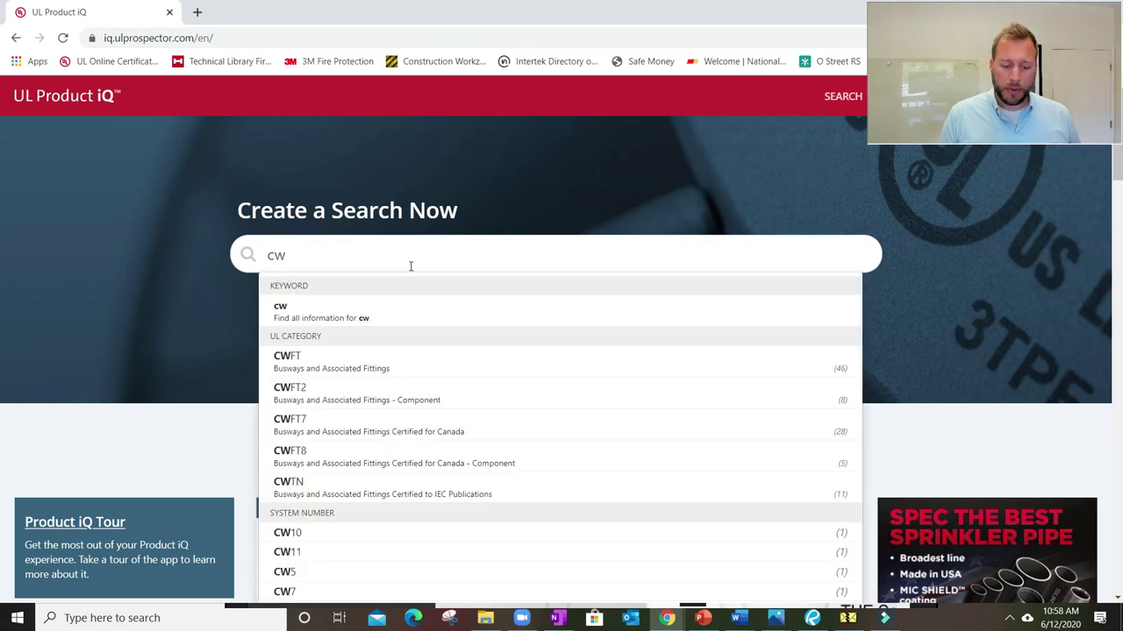
pyautogui.write('-d-')
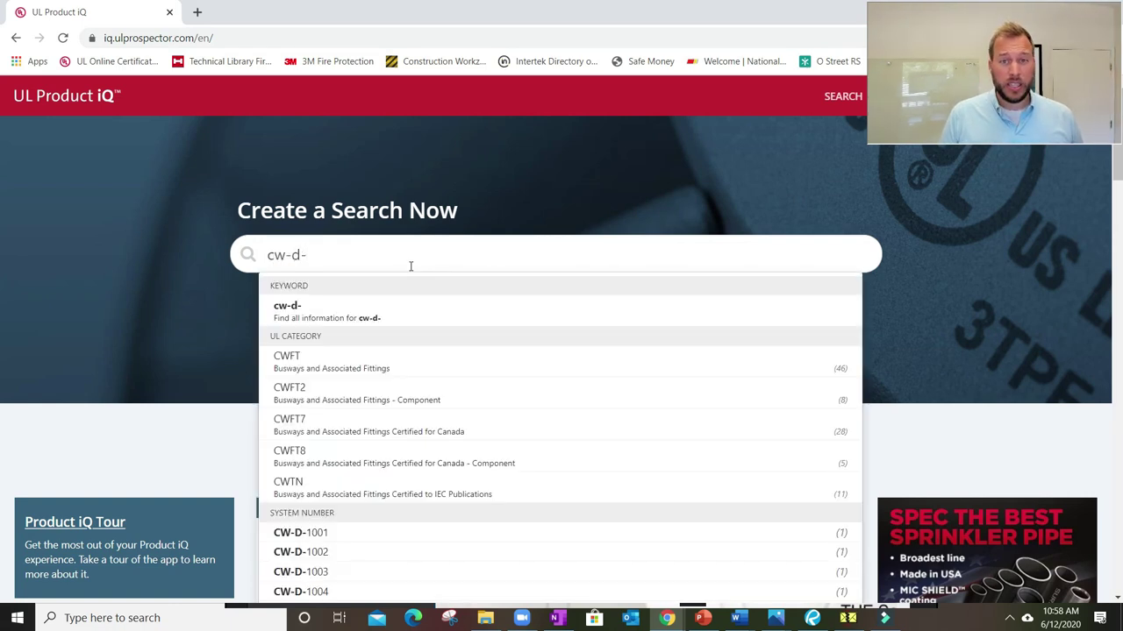
pyautogui.write('1001')
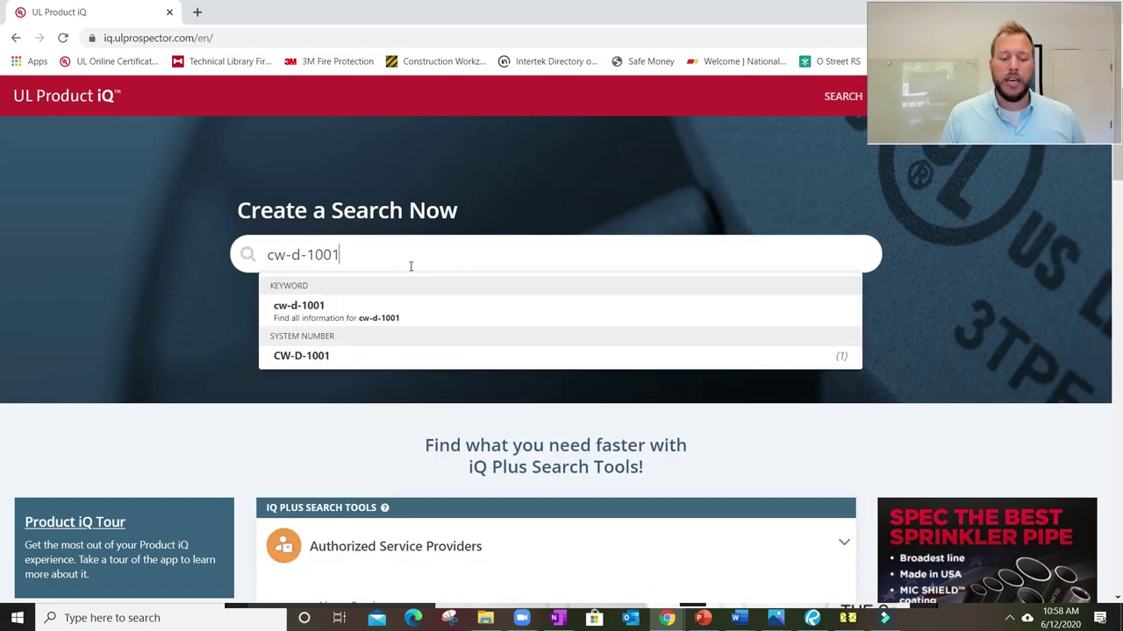
pyautogui.press('BackSpace')
pyautogui.press('BackSpace')
pyautogui.press('BackSpace')
pyautogui.press('BackSpace')
pyautogui.press('BackSpace')
pyautogui.press('BackSpace')
pyautogui.press('BackSpace')
pyautogui.press('BackSpace')
pyautogui.press('BackSpace')
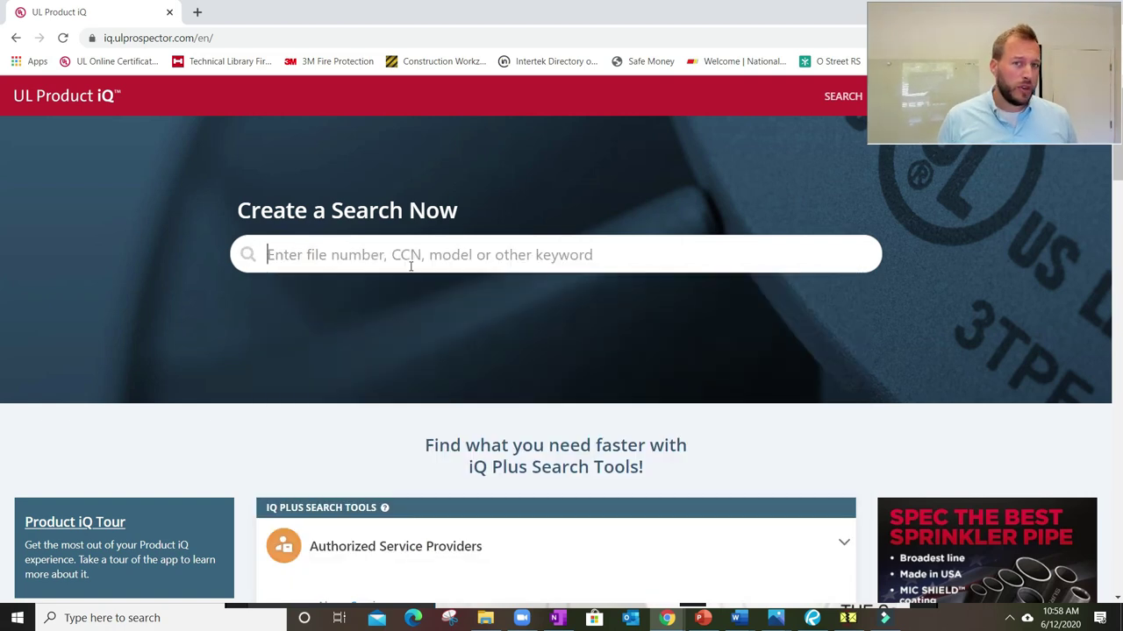
# Scroll down to Building Materials and open the Perimeter Fire Containment Systems listings (226 results)
pyautogui.scroll(-3, 529, 343)
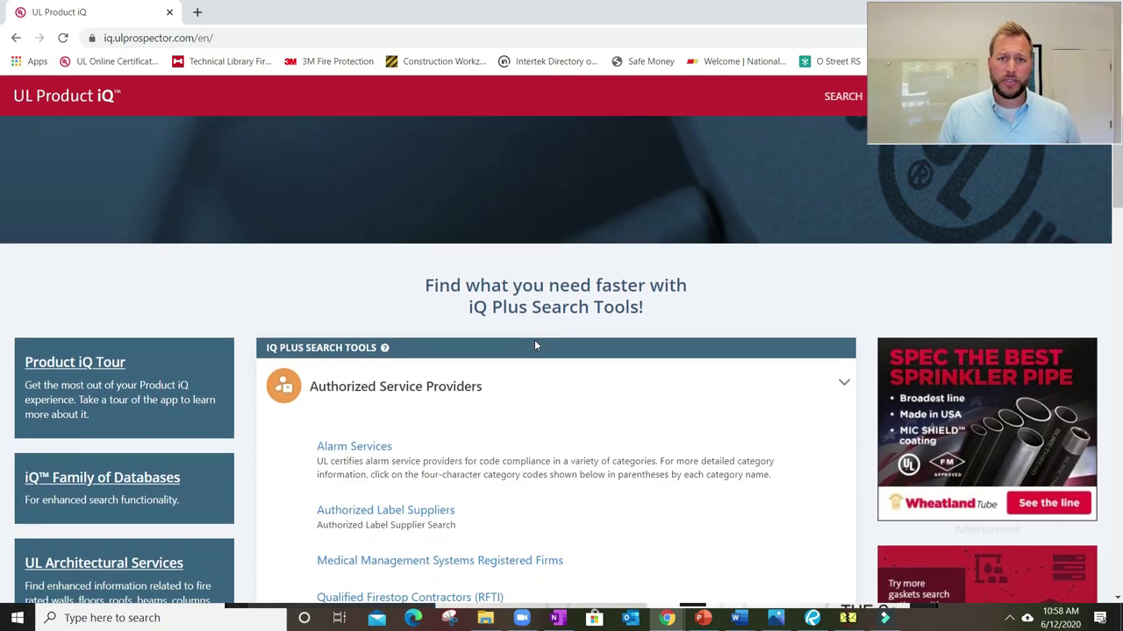
pyautogui.scroll(-2, 532, 351)
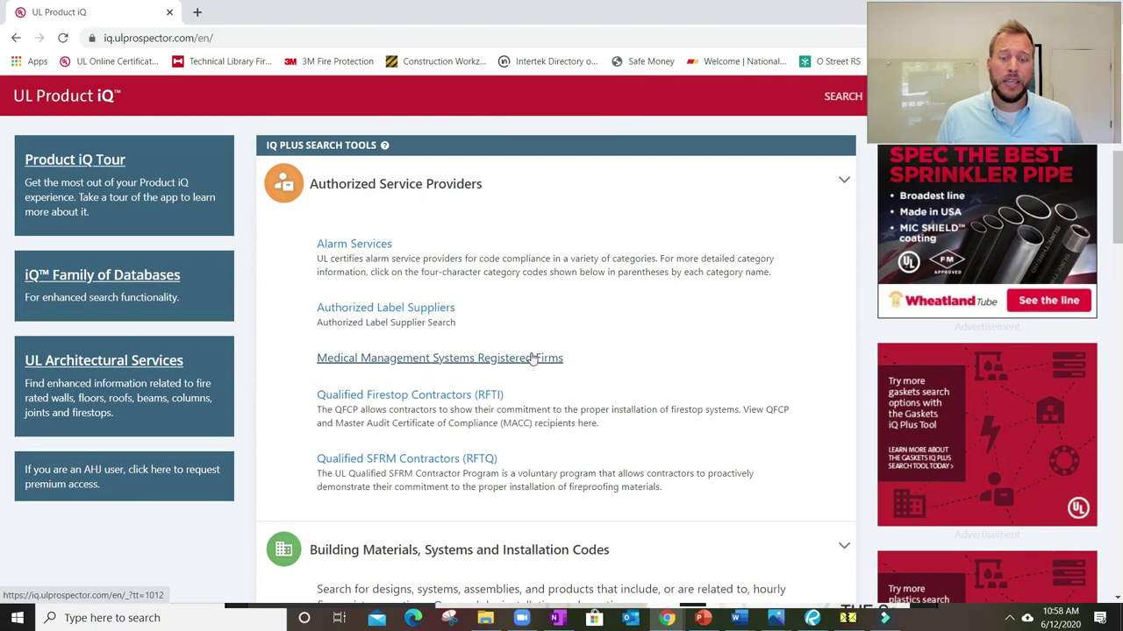
pyautogui.scroll(-4, 531, 362)
pyautogui.scroll(-3, 533, 358)
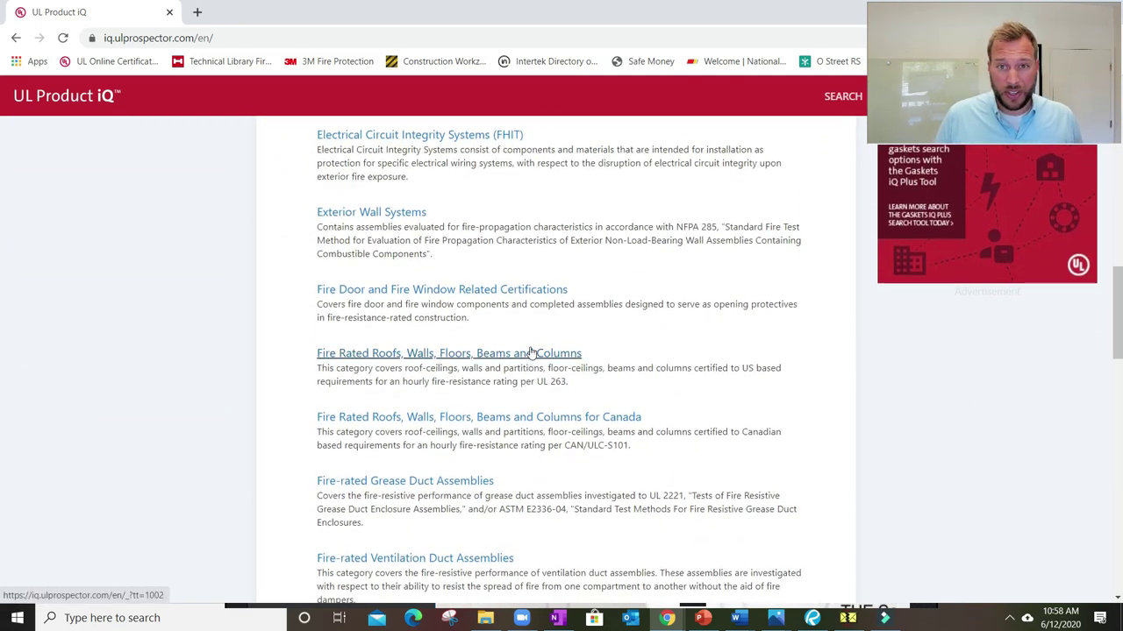
pyautogui.scroll(-2, 531, 351)
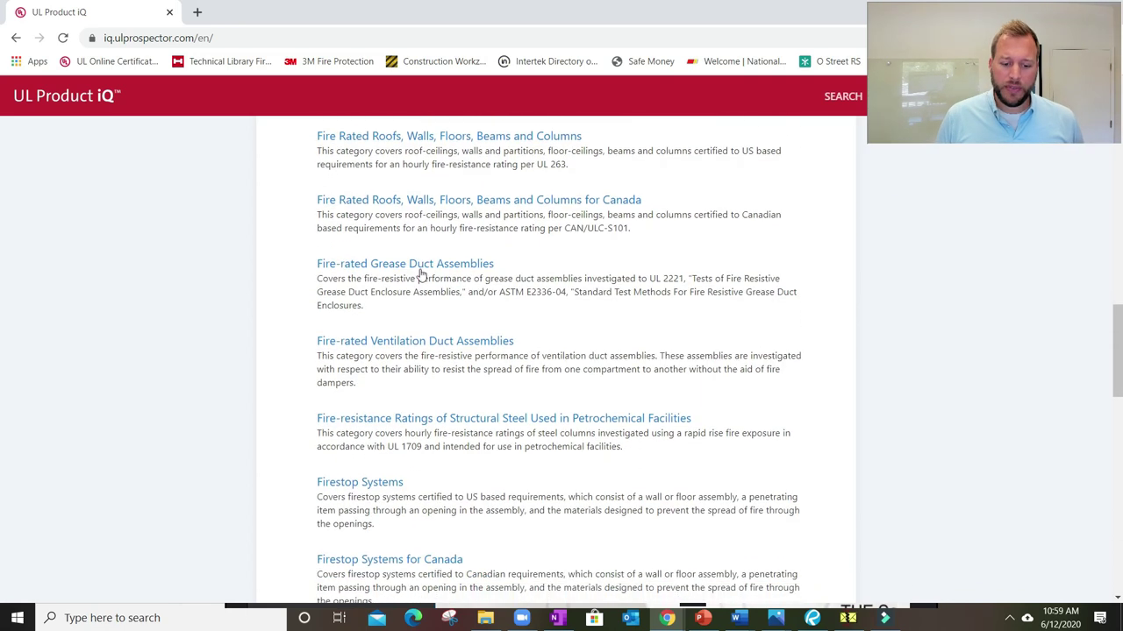
pyautogui.scroll(-3, 429, 326)
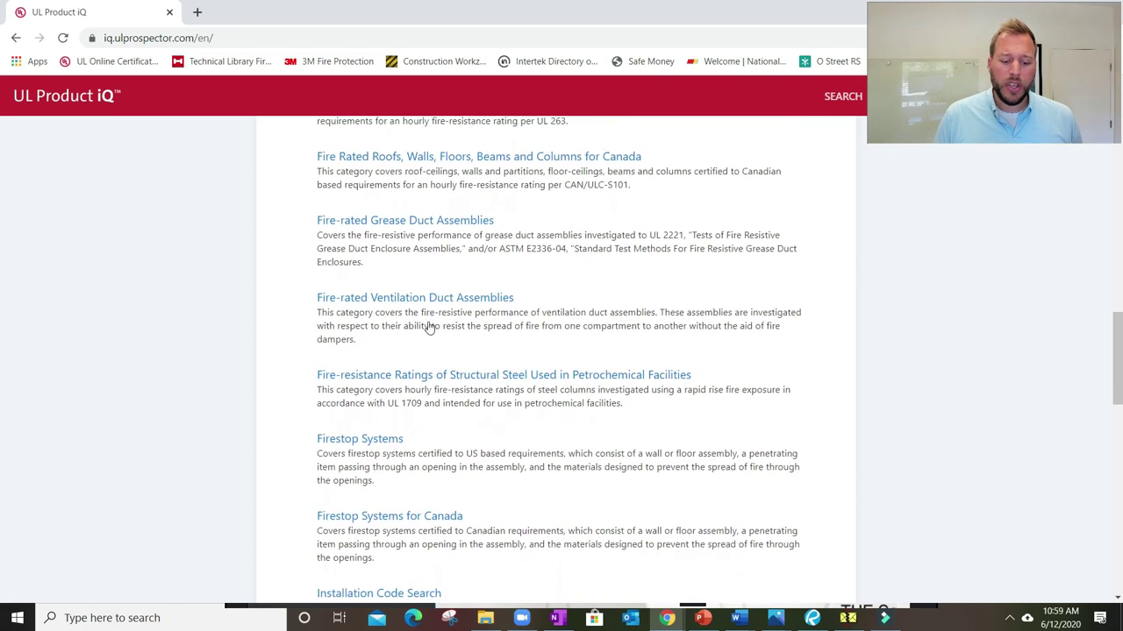
pyautogui.scroll(-2, 428, 329)
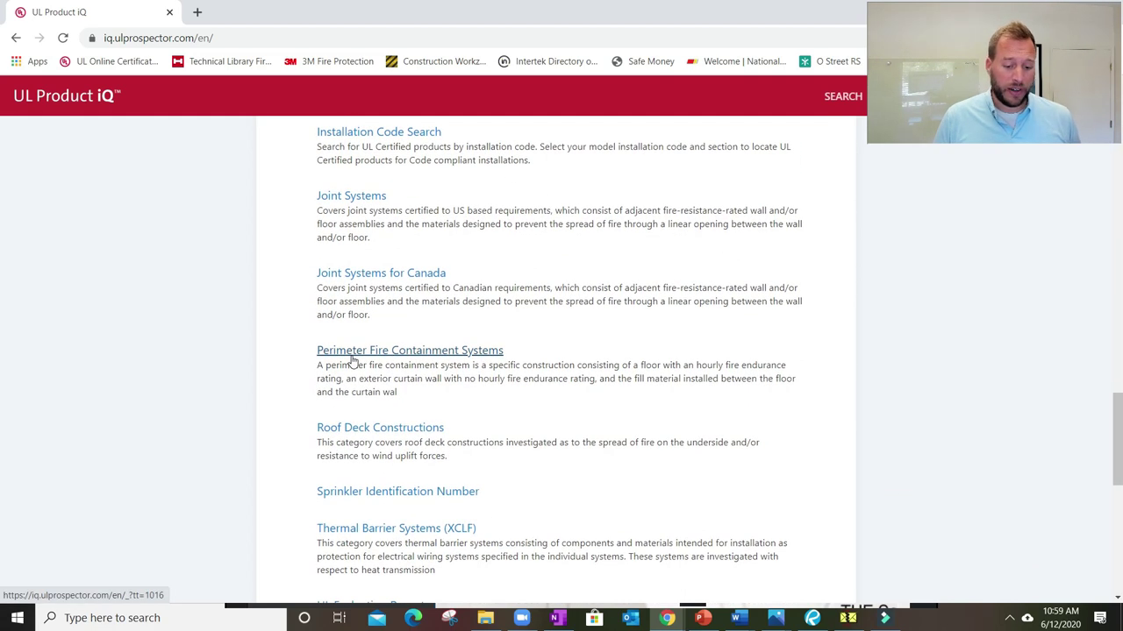
pyautogui.click(352, 355)
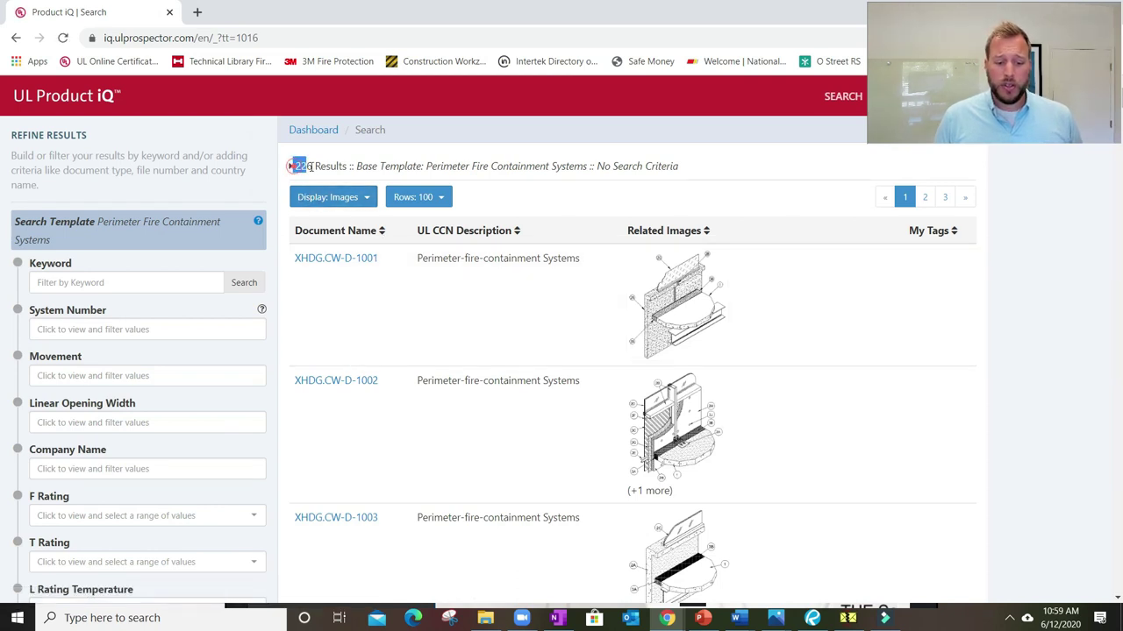
# Highlight the 226 result count and browse the Linear Opening Width filter choices
pyautogui.moveTo(291, 166); pyautogui.dragTo(321, 170)
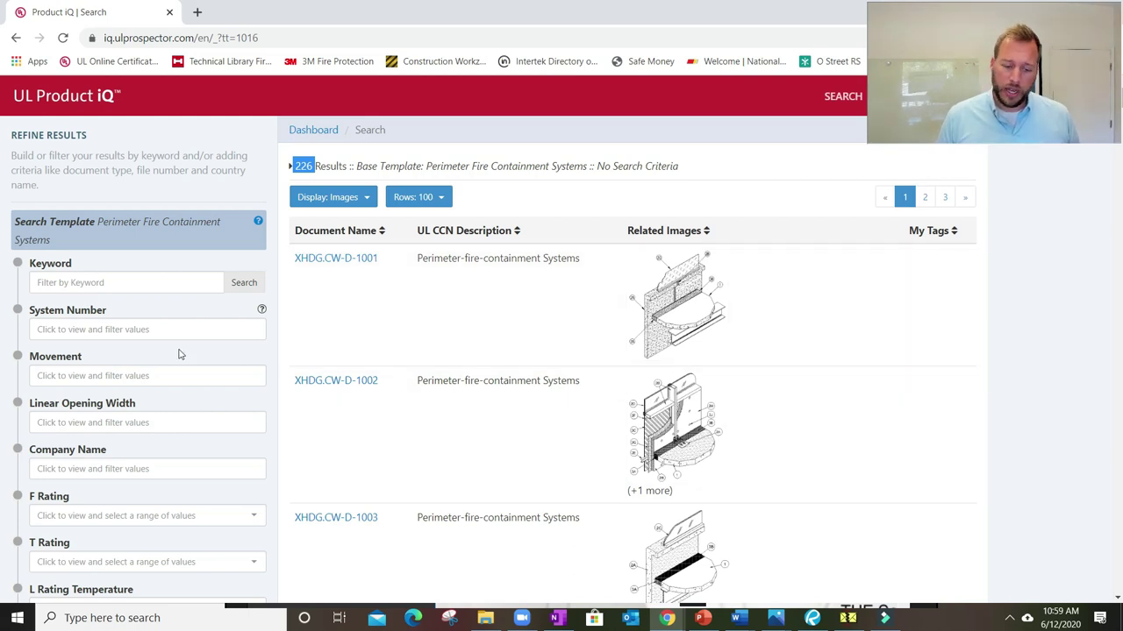
pyautogui.scroll(-2, 125, 305)
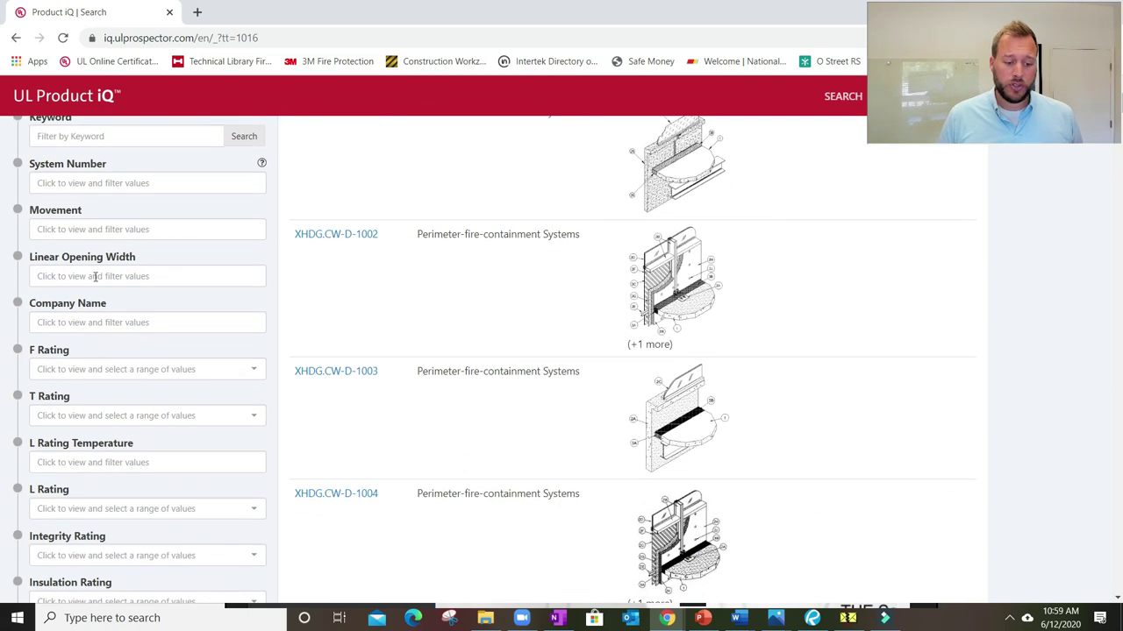
pyautogui.click(95, 324)
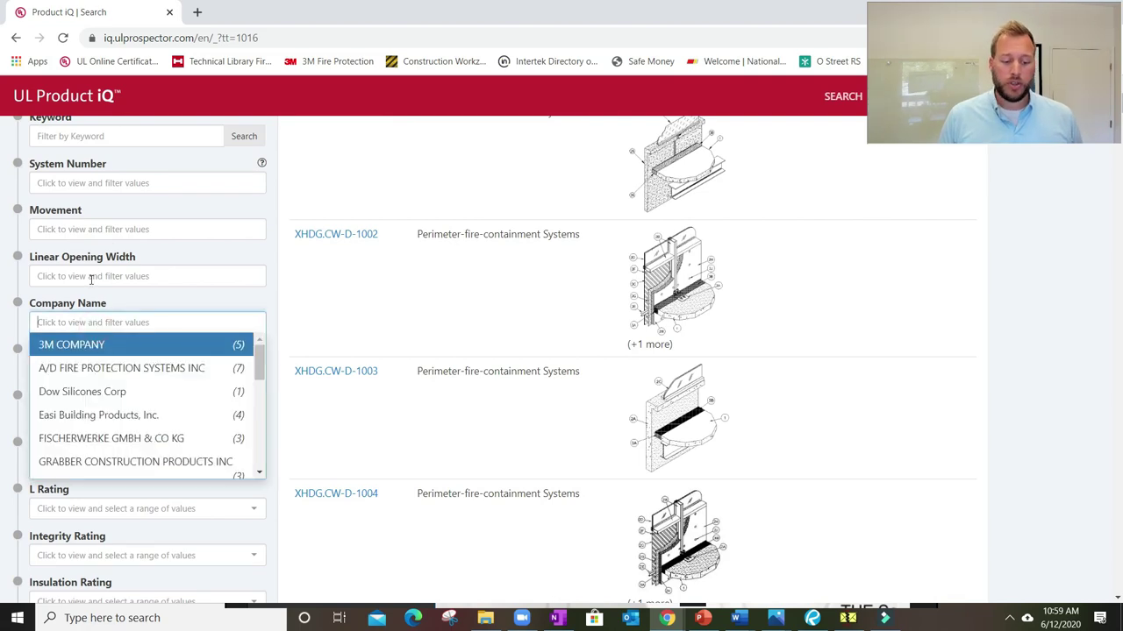
pyautogui.click(90, 277)
pyautogui.scroll(-2, 109, 451)
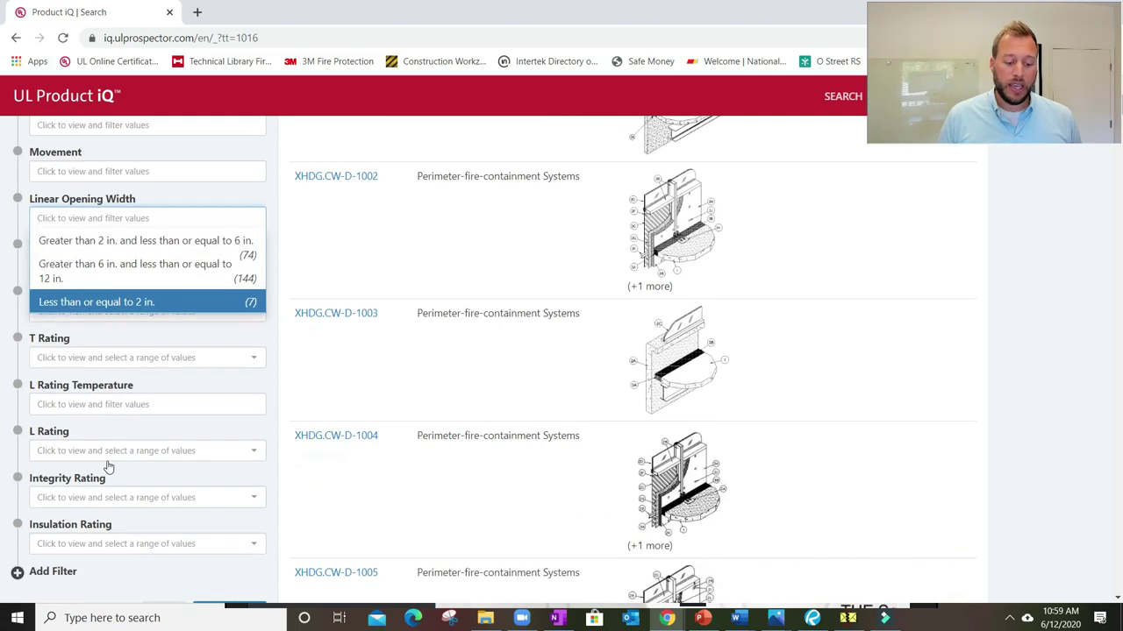
pyautogui.scroll(-2, 109, 468)
pyautogui.scroll(4, 108, 380)
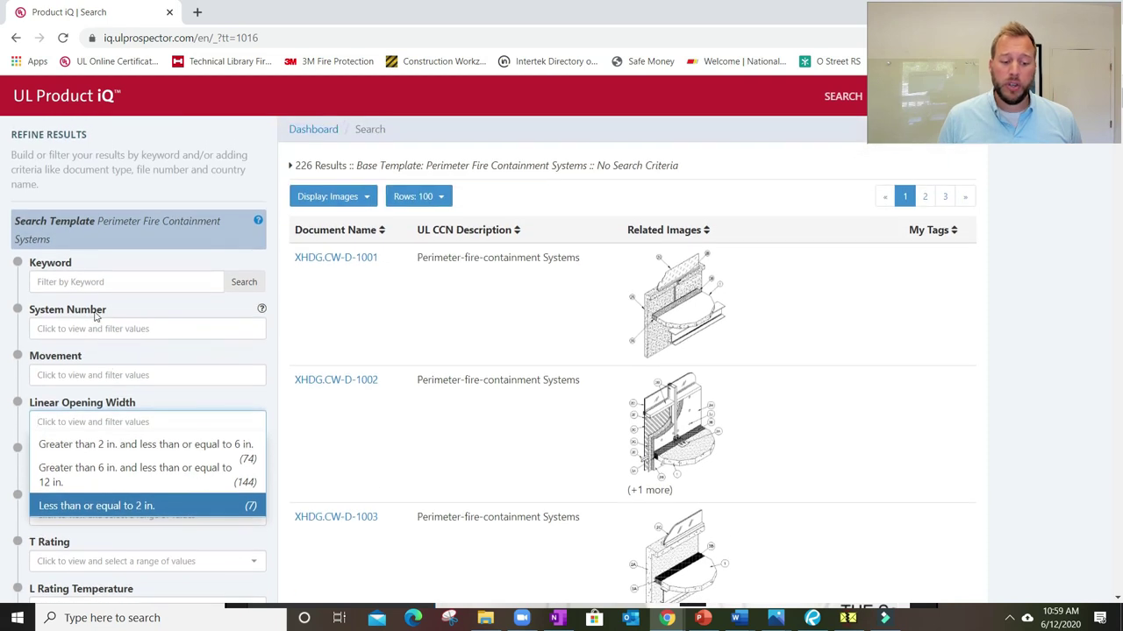
pyautogui.click(83, 289)
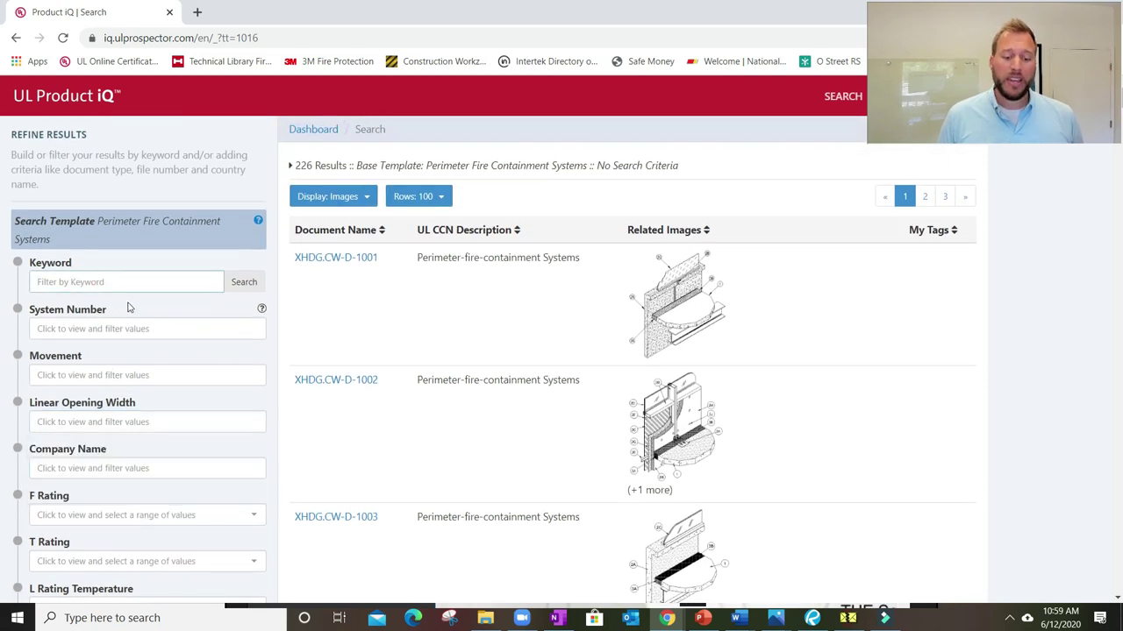
# Filter the results by Company Name to 3M COMPANY, leaving 5 systems
pyautogui.scroll(-2, 127, 403)
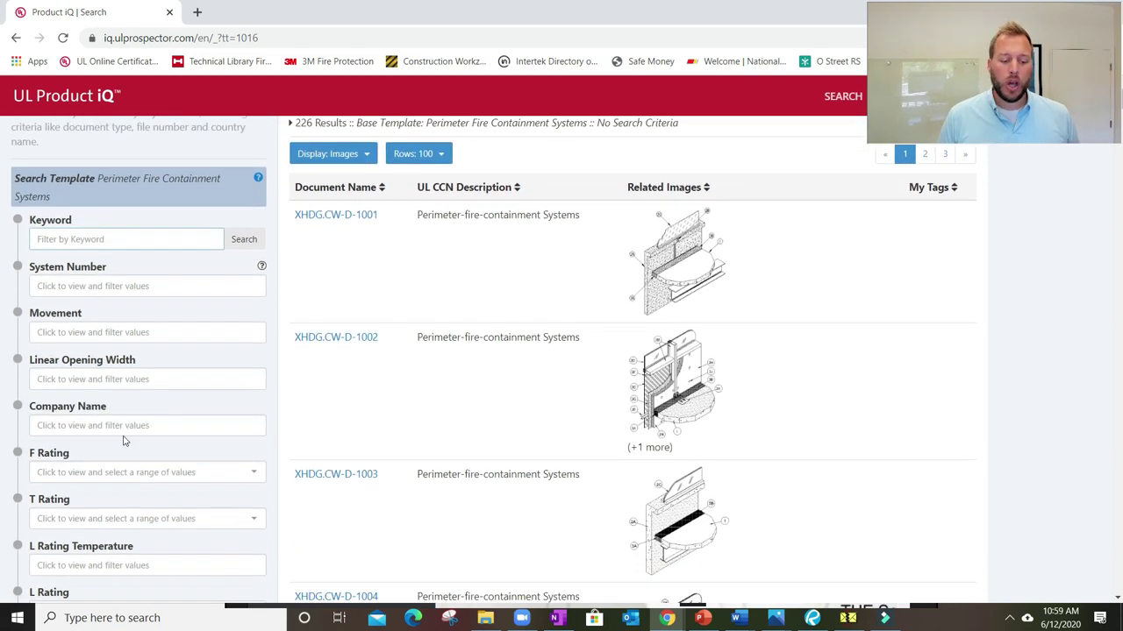
pyautogui.click(120, 396)
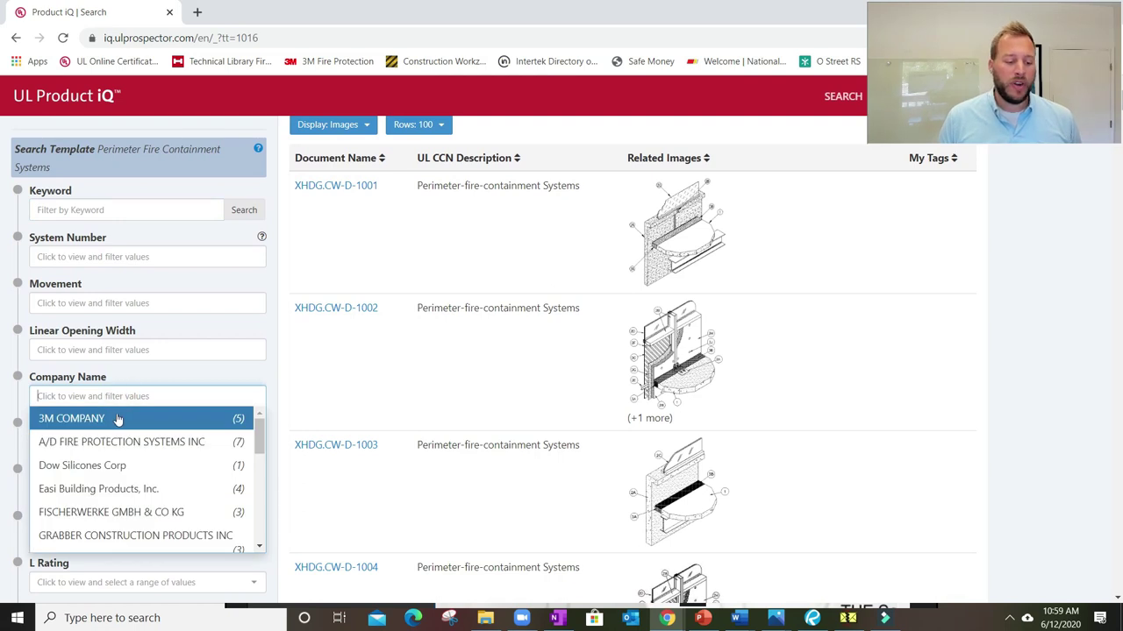
pyautogui.click(116, 421)
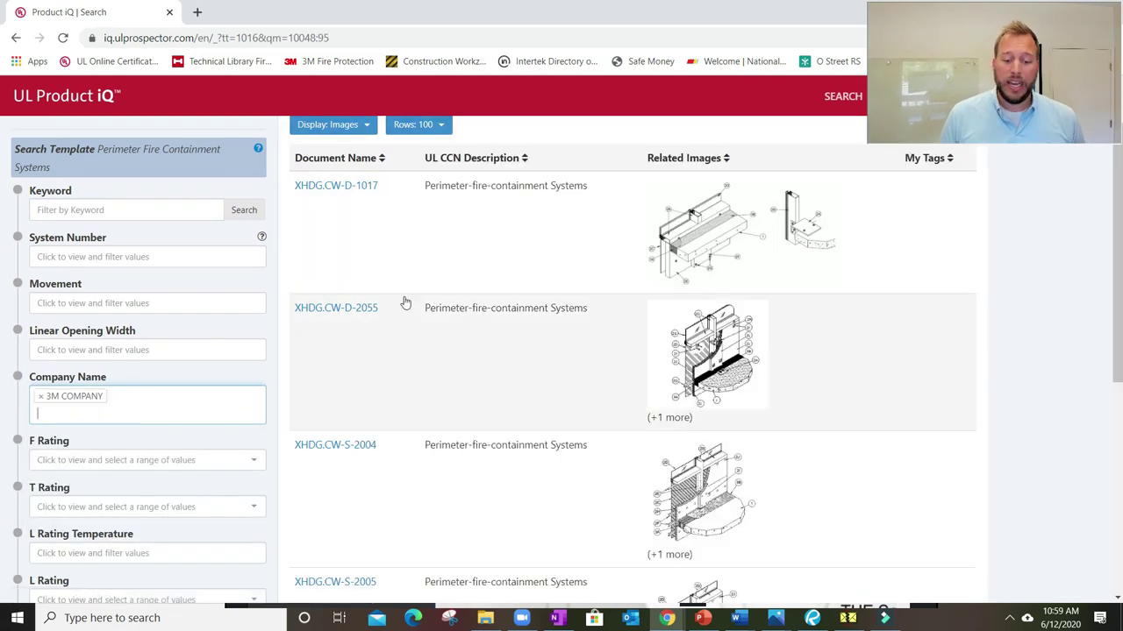
pyautogui.scroll(2, 388, 188)
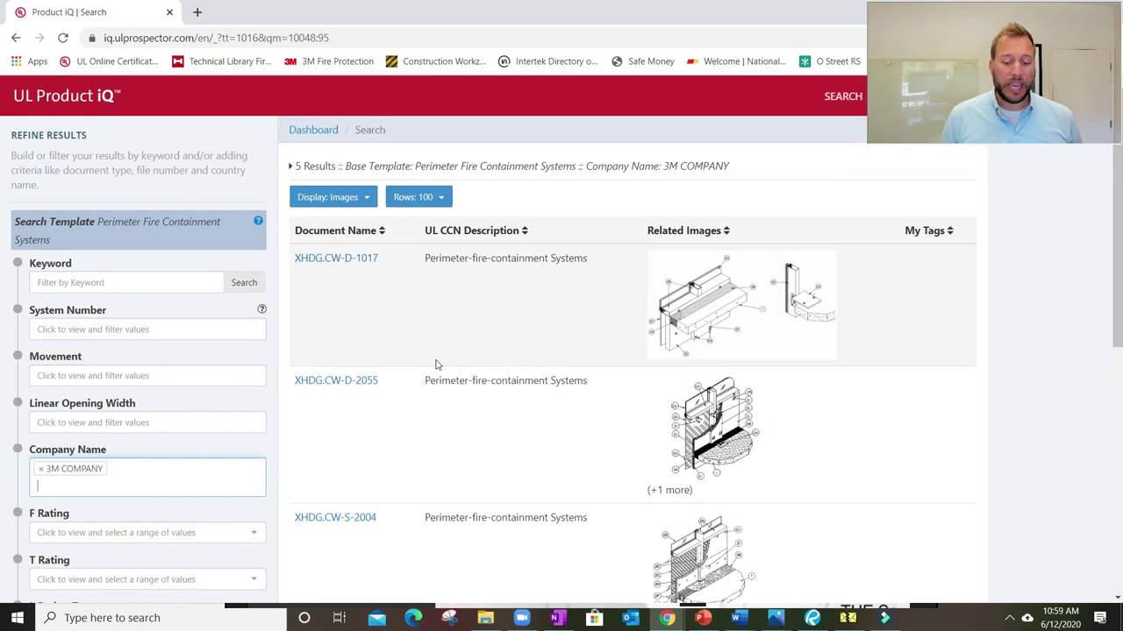
# Open the XHDG.CW-D-1017 system listing and scroll through it
pyautogui.click(326, 258)
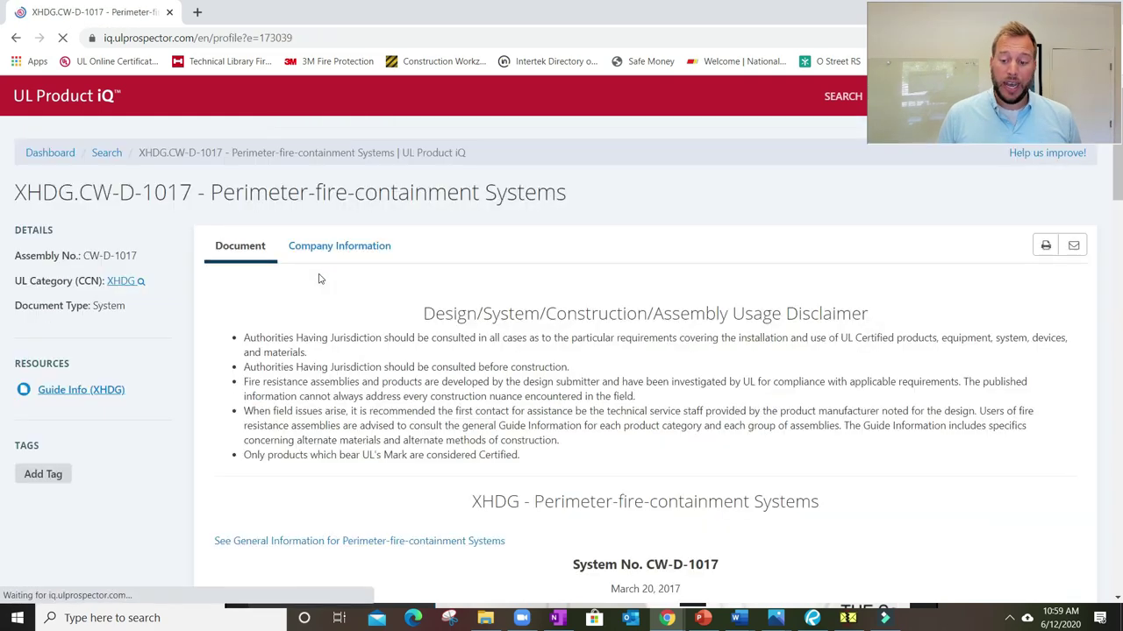
pyautogui.scroll(-5, 478, 341)
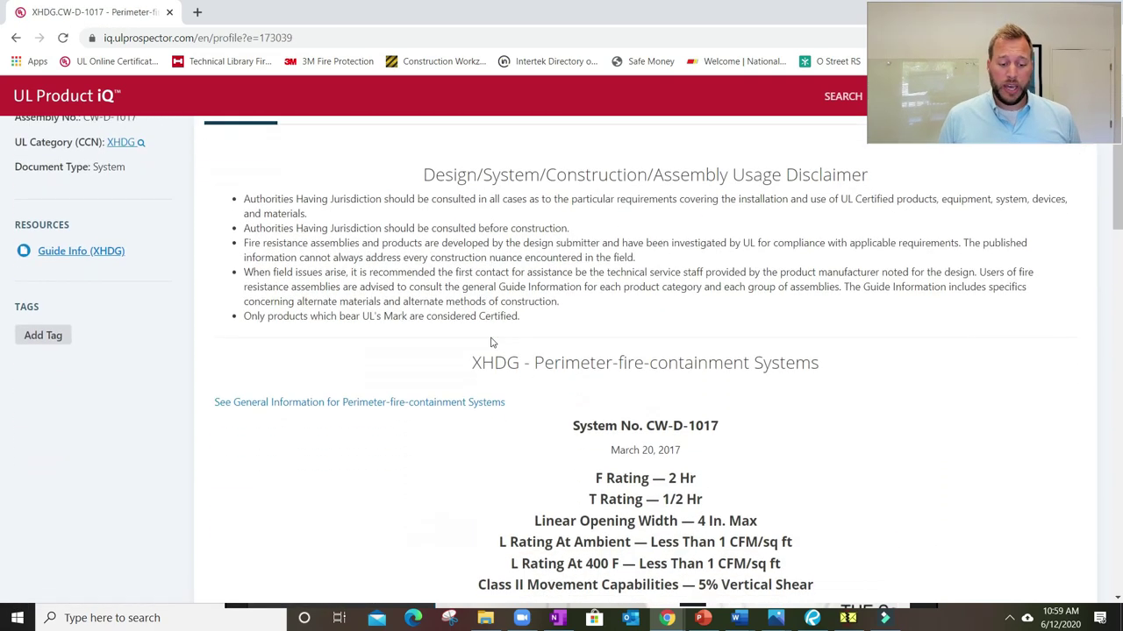
pyautogui.scroll(-2, 492, 347)
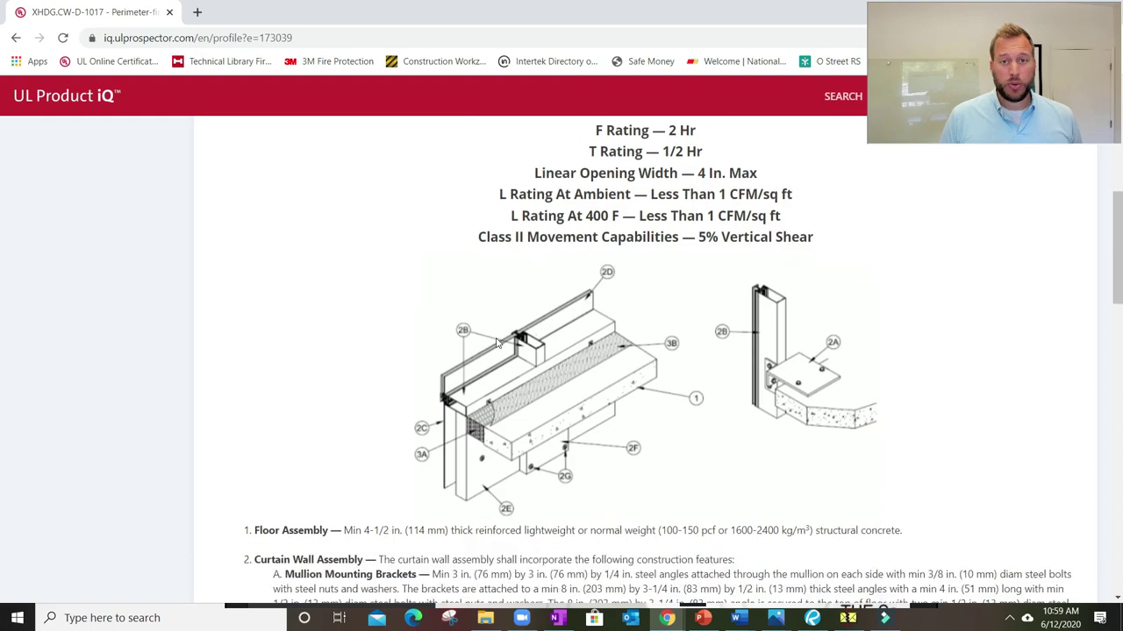
pyautogui.scroll(7, 512, 341)
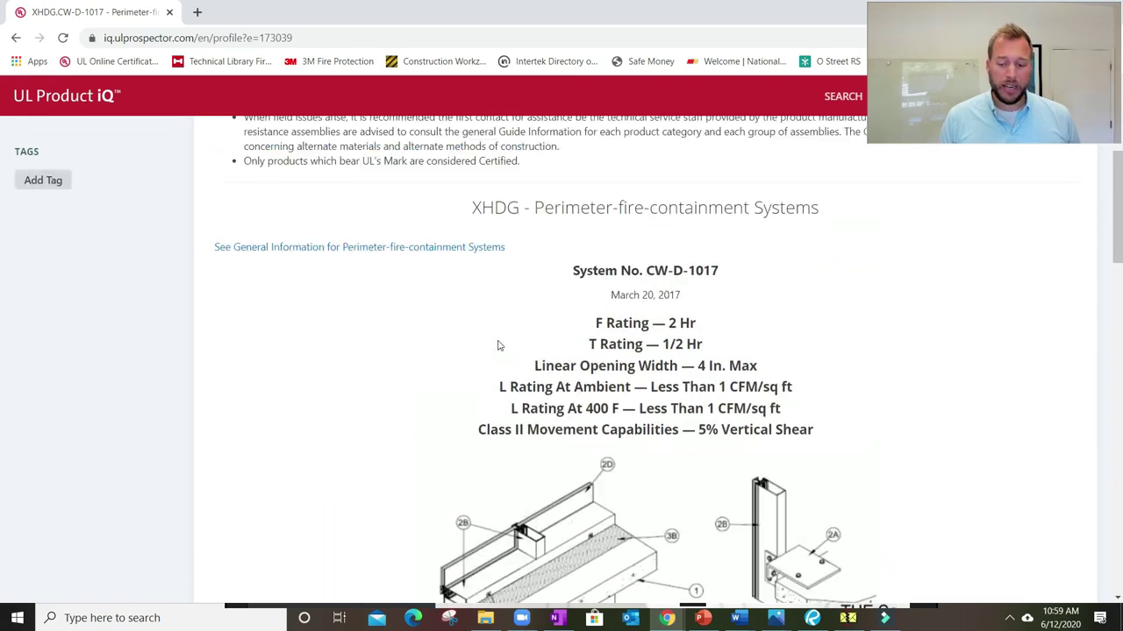
# Cancel printing the listing, go back to the Product iQ home page, and switch to Bluebeam
pyautogui.click(1045, 246)
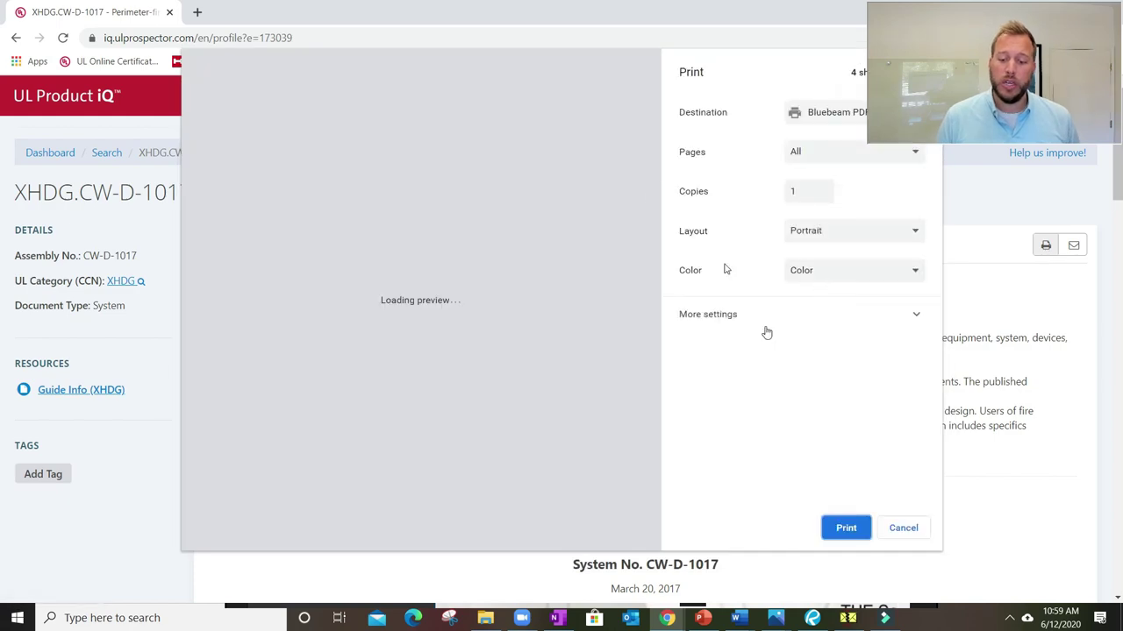
pyautogui.click(905, 530)
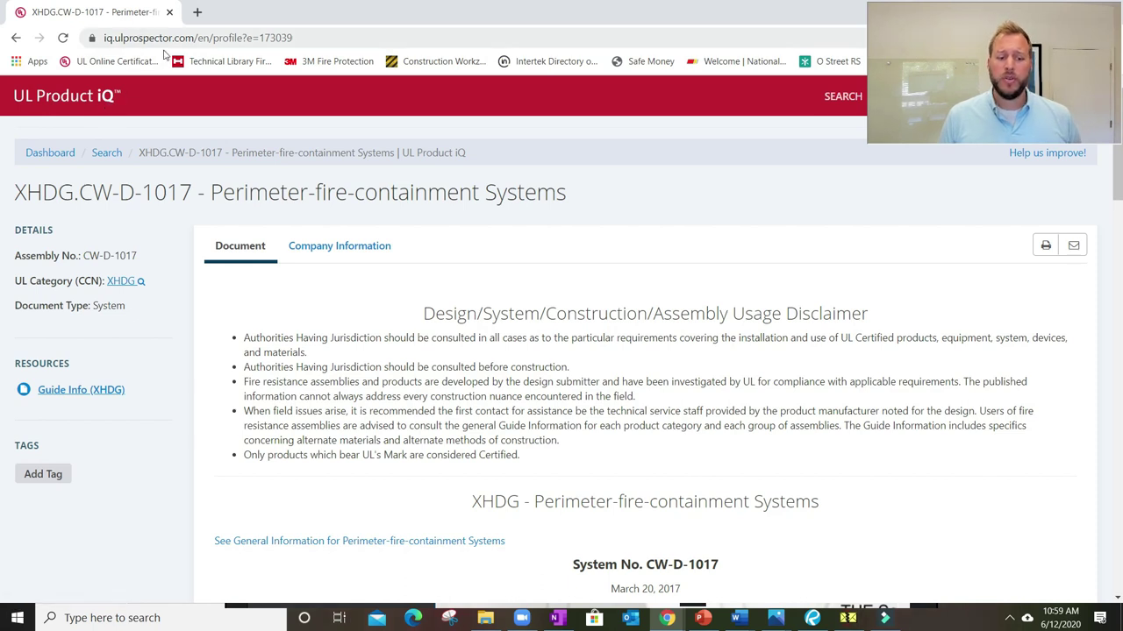
pyautogui.click(114, 62)
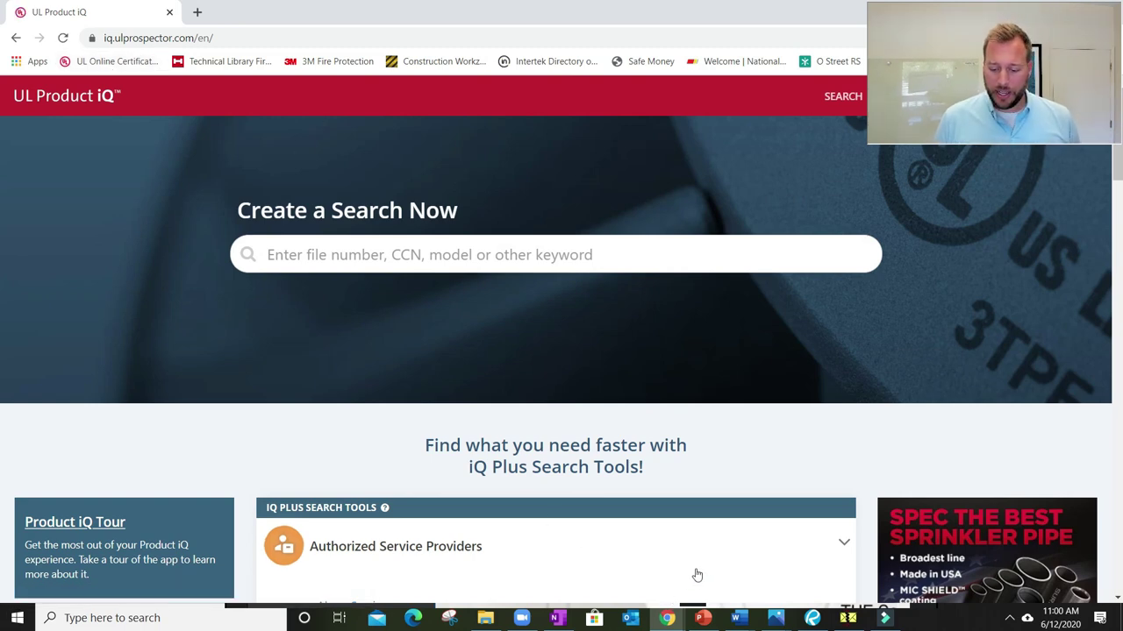
pyautogui.hotkey('alt', 'Tab')
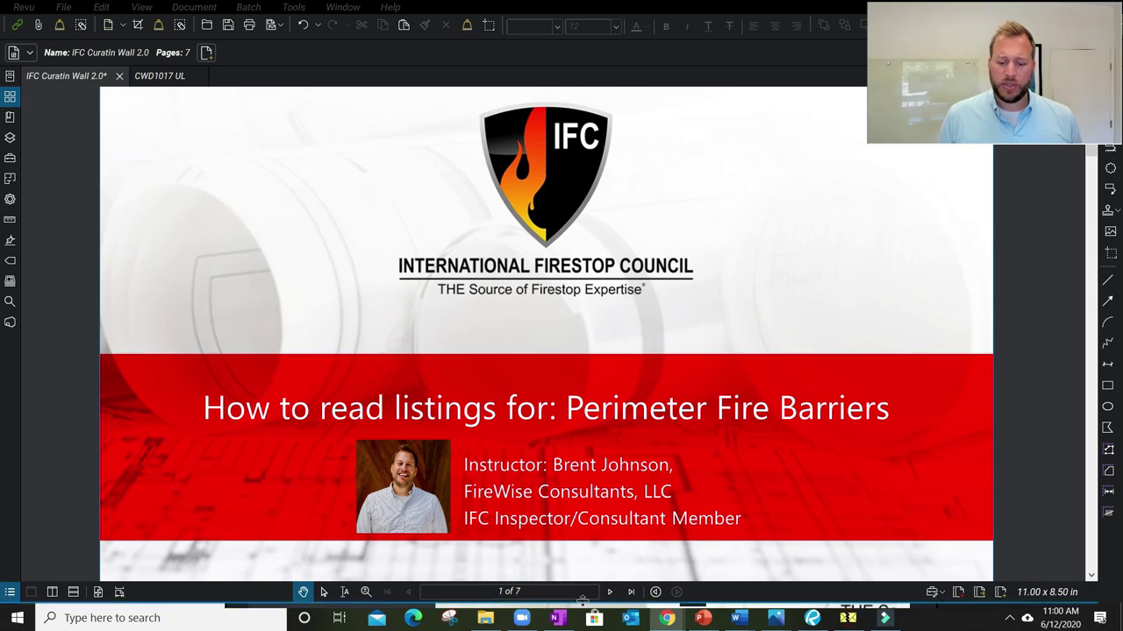
# Advance to the curtain-wall photo slide, then switch to the CWD1017 UL listing document
pyautogui.click(609, 592)
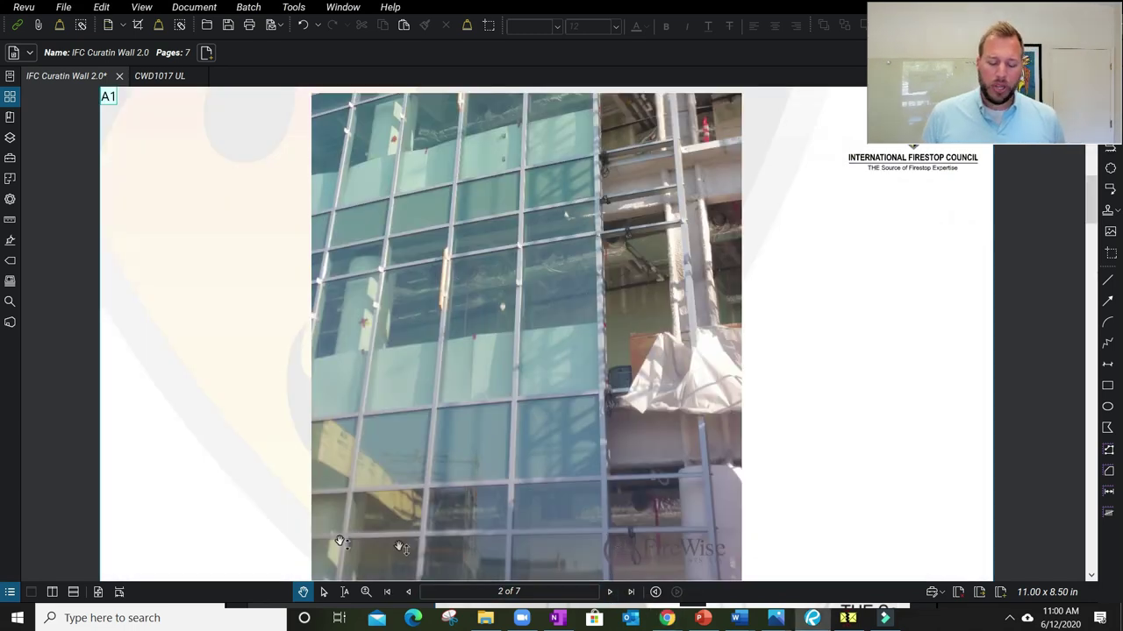
pyautogui.click(156, 76)
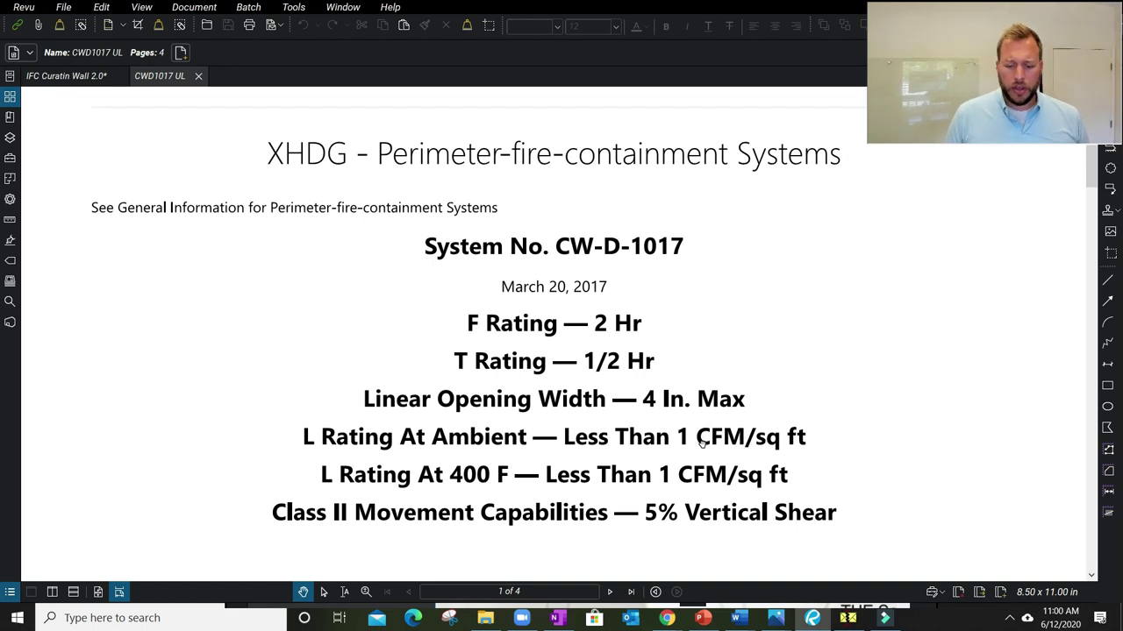
# Draw a red cloud markup around the XHDG heading on page 1
pyautogui.moveTo(702, 444); pyautogui.dragTo(704, 389)
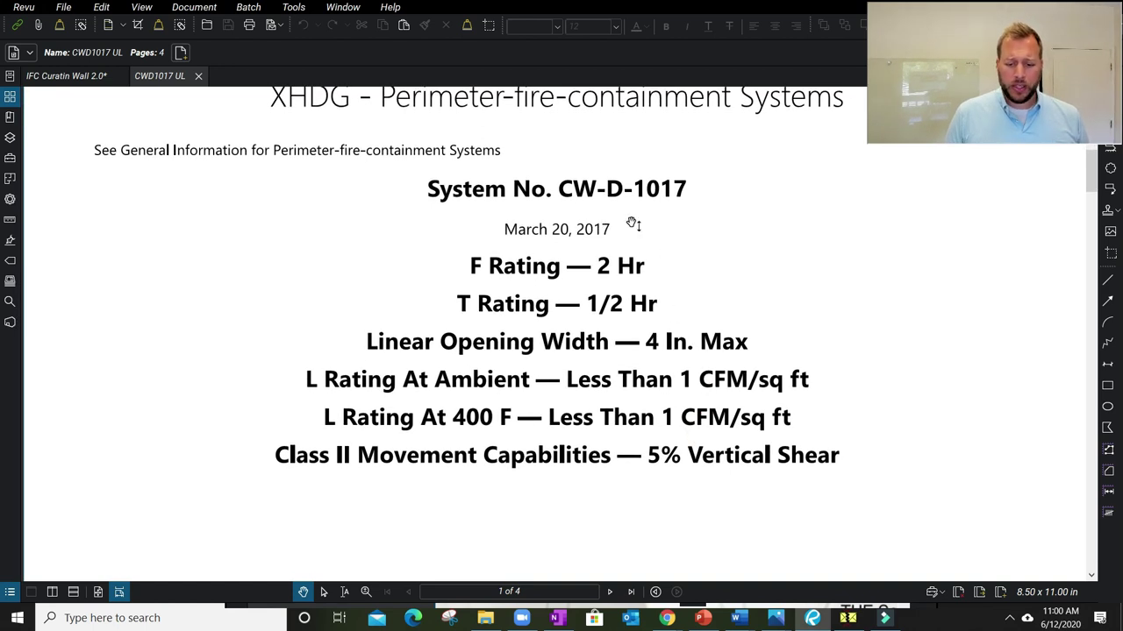
pyautogui.scroll(1, 593, 241)
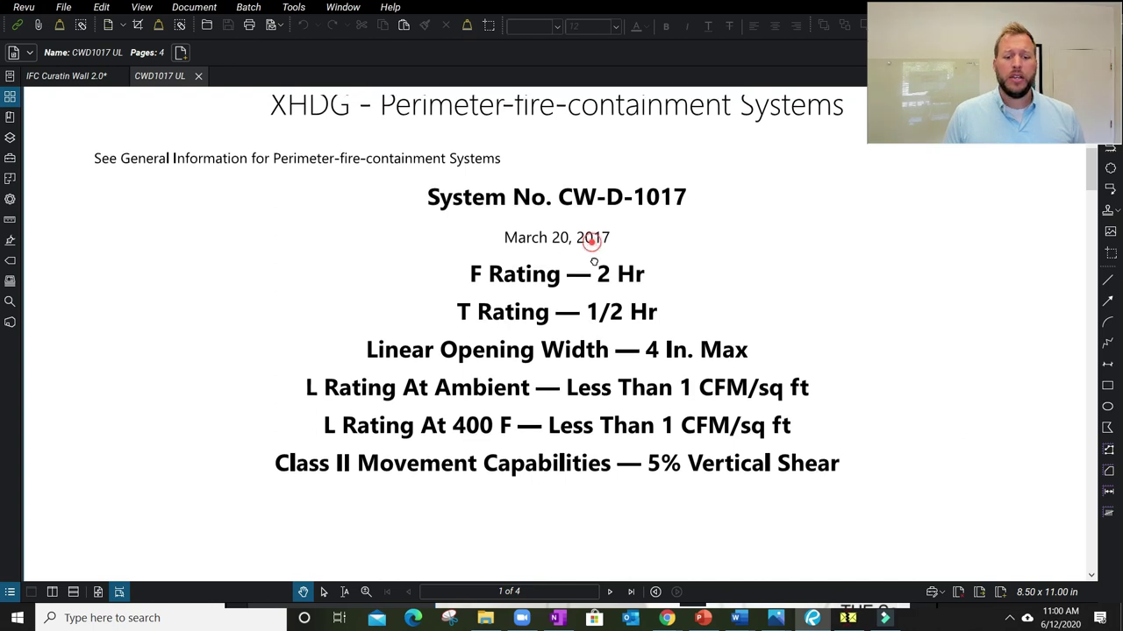
pyautogui.press('e')
pyautogui.scroll(1, 263, 101)
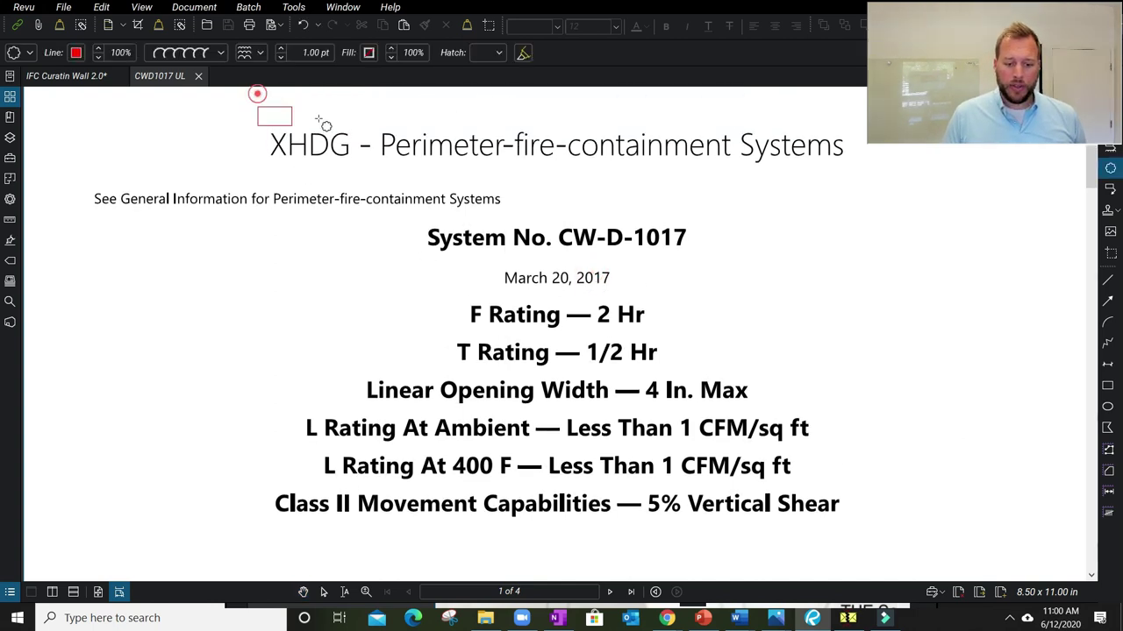
pyautogui.moveTo(257, 127); pyautogui.dragTo(364, 165)
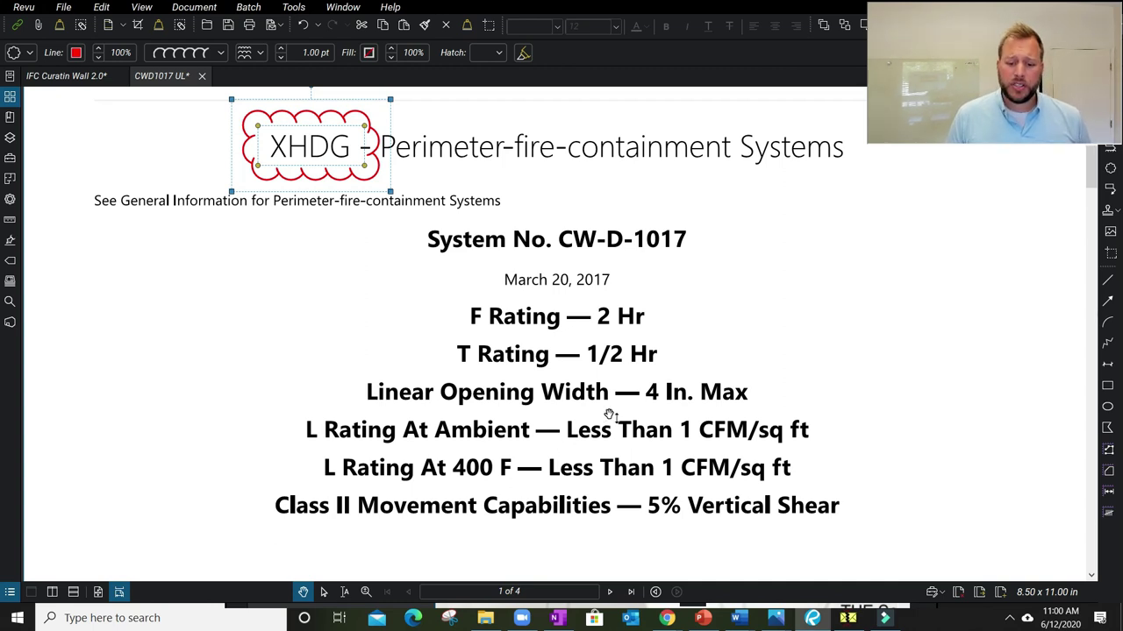
pyautogui.press('t')
# Draw a second red cloud around 'F Rating — 2 Hr' and deselect it
pyautogui.press('c')
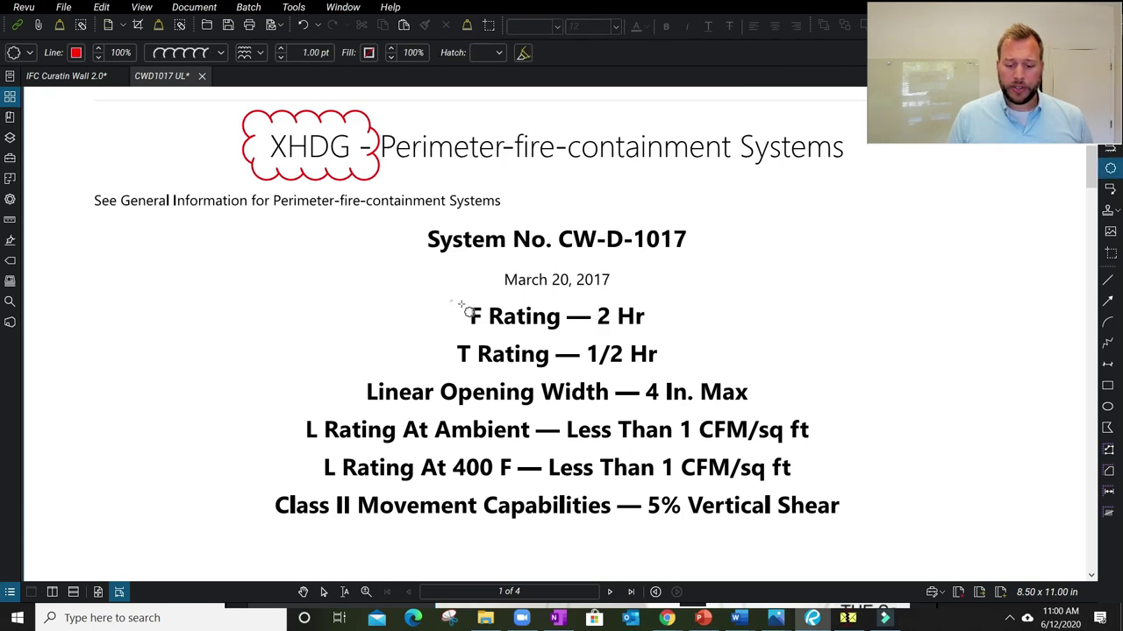
pyautogui.moveTo(451, 301); pyautogui.dragTo(676, 328)
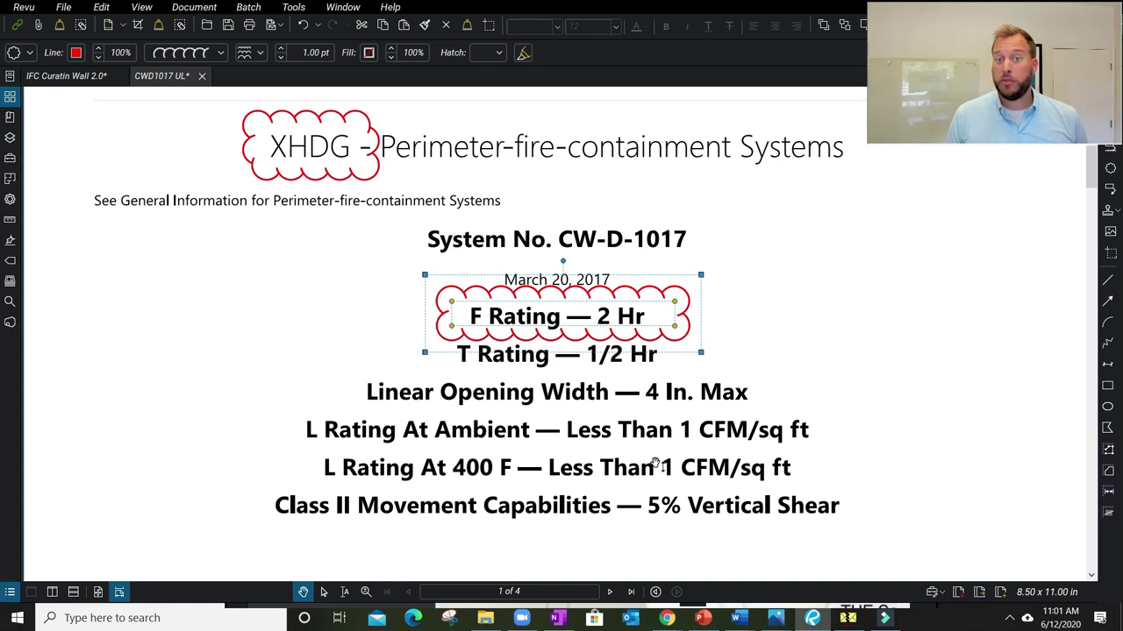
pyautogui.click(674, 519)
pyautogui.scroll(-1, 674, 499)
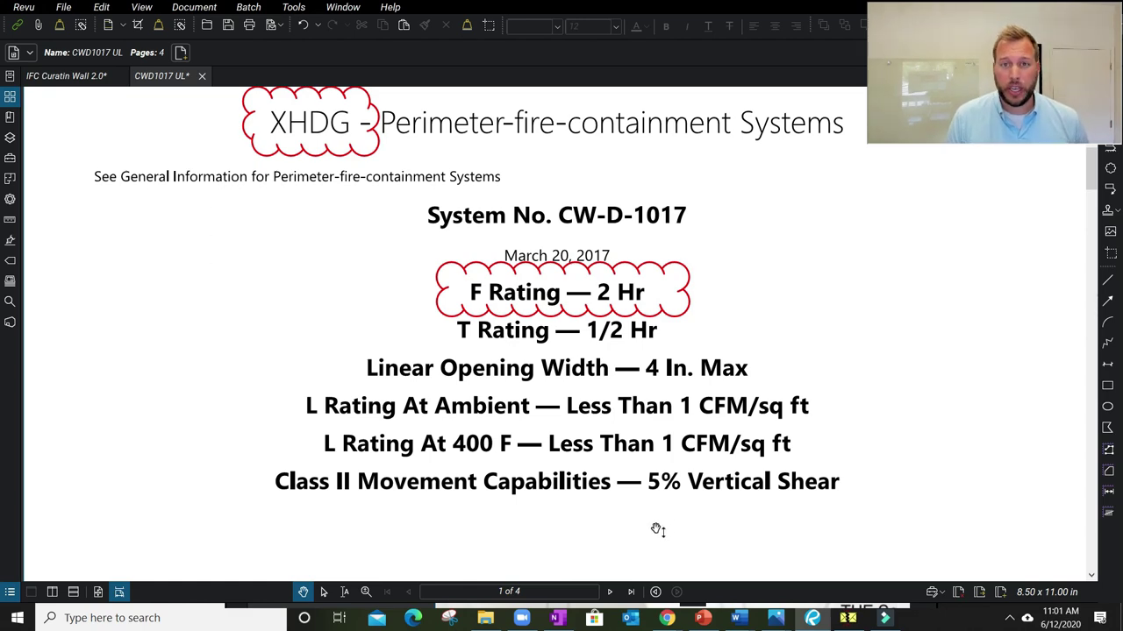
# Scroll down to page 2 of the listing and bring the assembly drawing into view
pyautogui.scroll(-3, 604, 446)
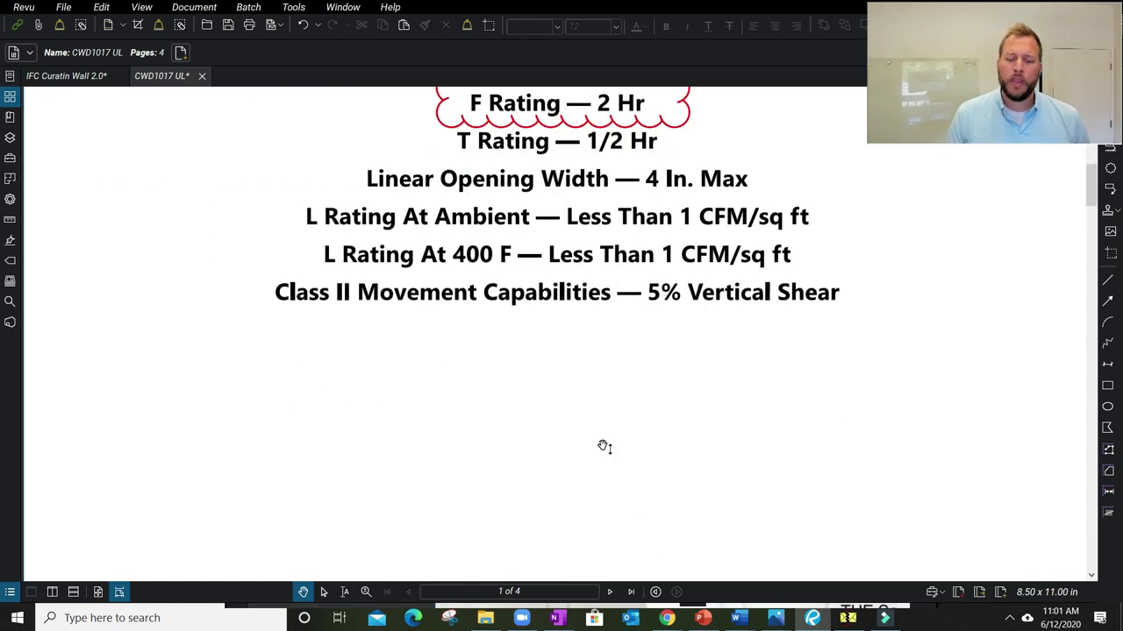
pyautogui.scroll(-10, 604, 447)
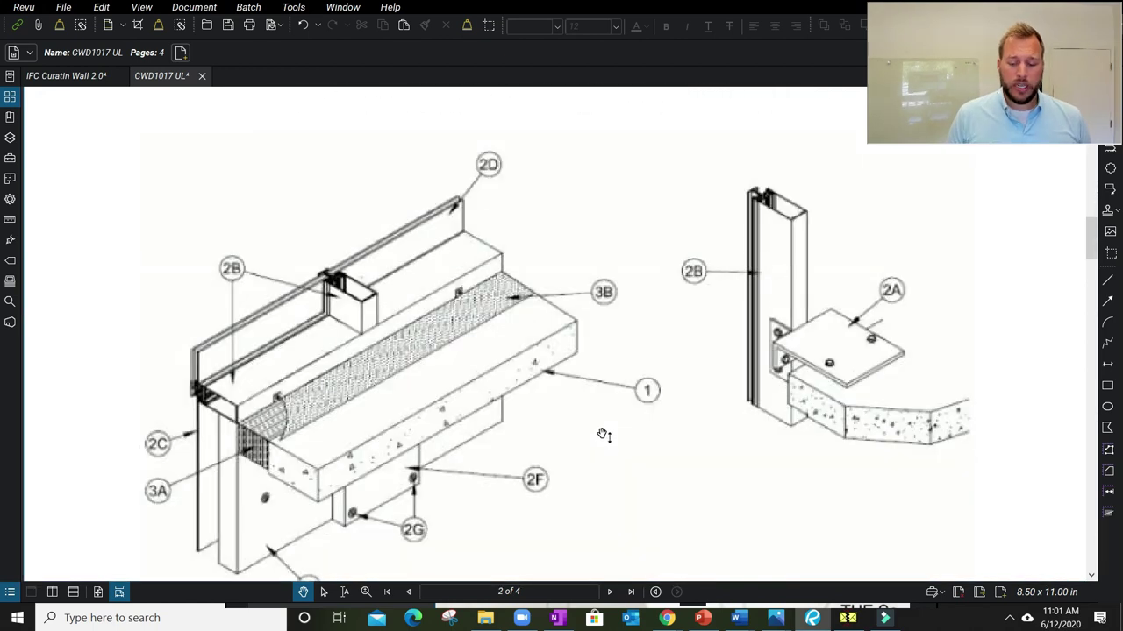
pyautogui.scroll(-1, 603, 433)
pyautogui.moveTo(590, 438)
pyautogui.mouseDown()
pyautogui.moveTo(598, 404)
pyautogui.moveTo(588, 377)
pyautogui.mouseUp()
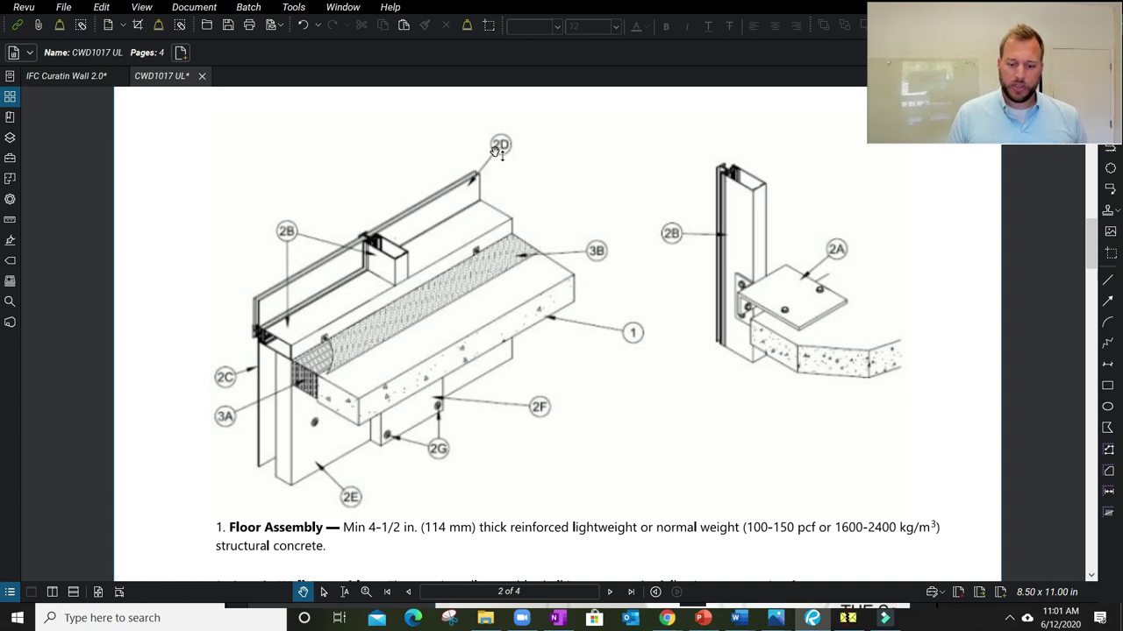
pyautogui.click(638, 327)
pyautogui.click(669, 233)
pyautogui.click(596, 251)
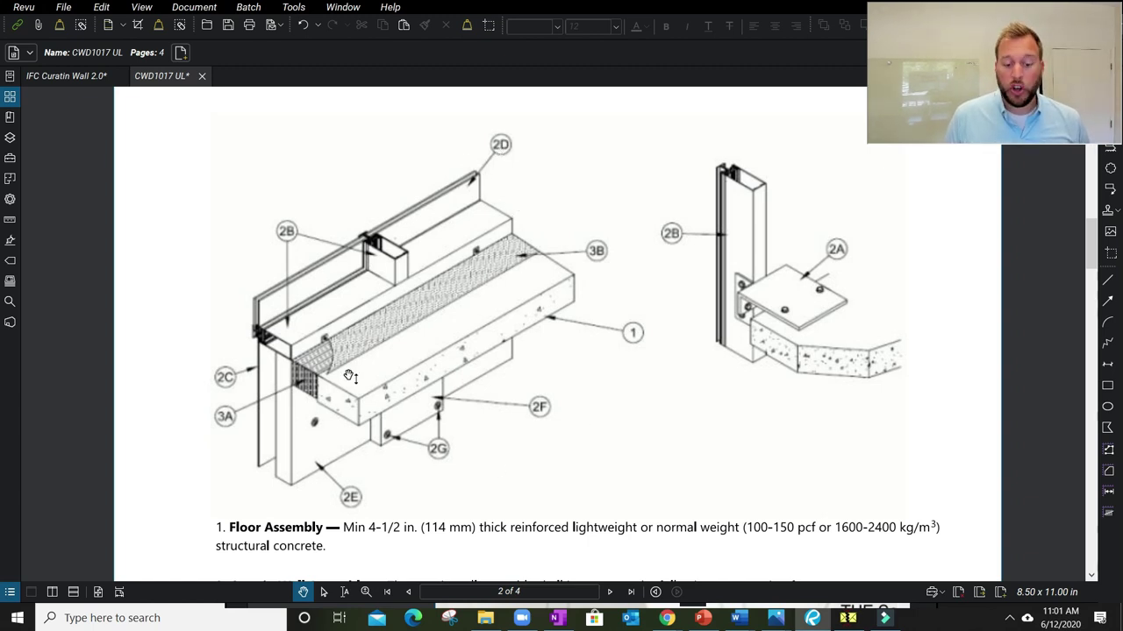
# Pan past the drawing to line up the Floor Assembly paragraph
pyautogui.moveTo(573, 463)
pyautogui.mouseDown()
pyautogui.moveTo(596, 437)
pyautogui.moveTo(558, 281)
pyautogui.mouseUp()
pyautogui.scroll(3, 632, 376)
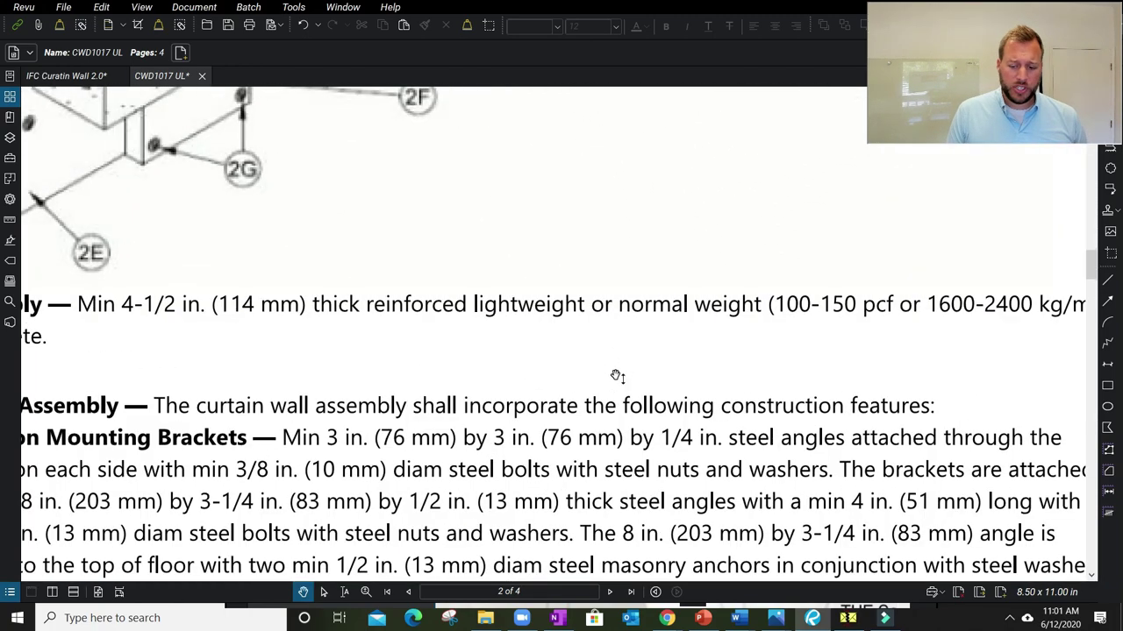
pyautogui.scroll(-2, 617, 373)
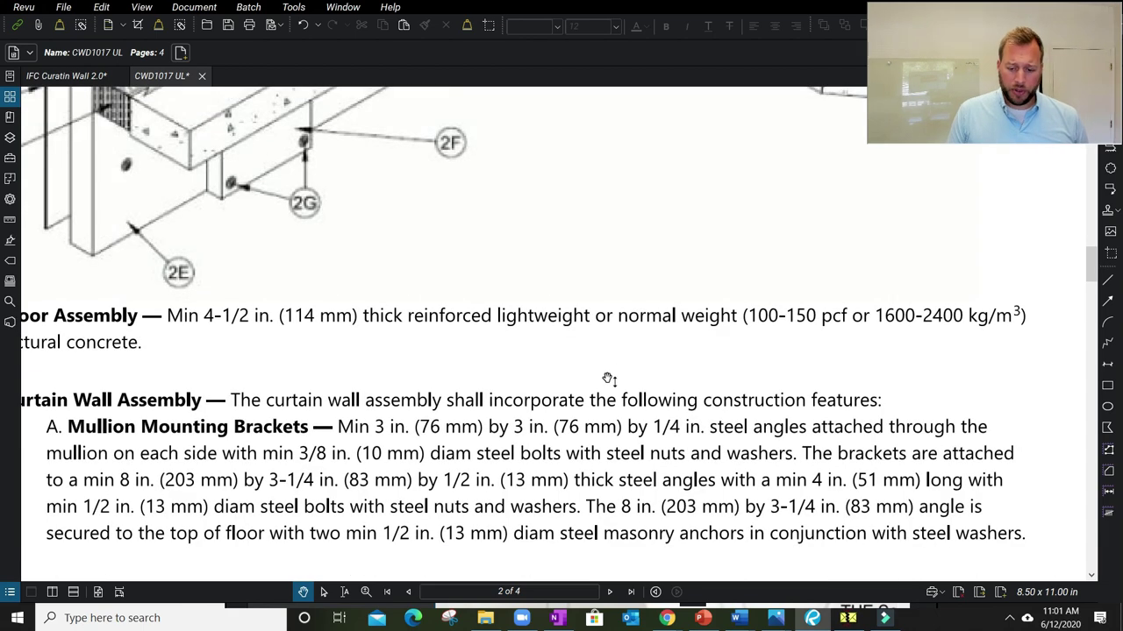
pyautogui.moveTo(605, 381); pyautogui.dragTo(620, 339)
pyautogui.moveTo(254, 291); pyautogui.dragTo(284, 279)
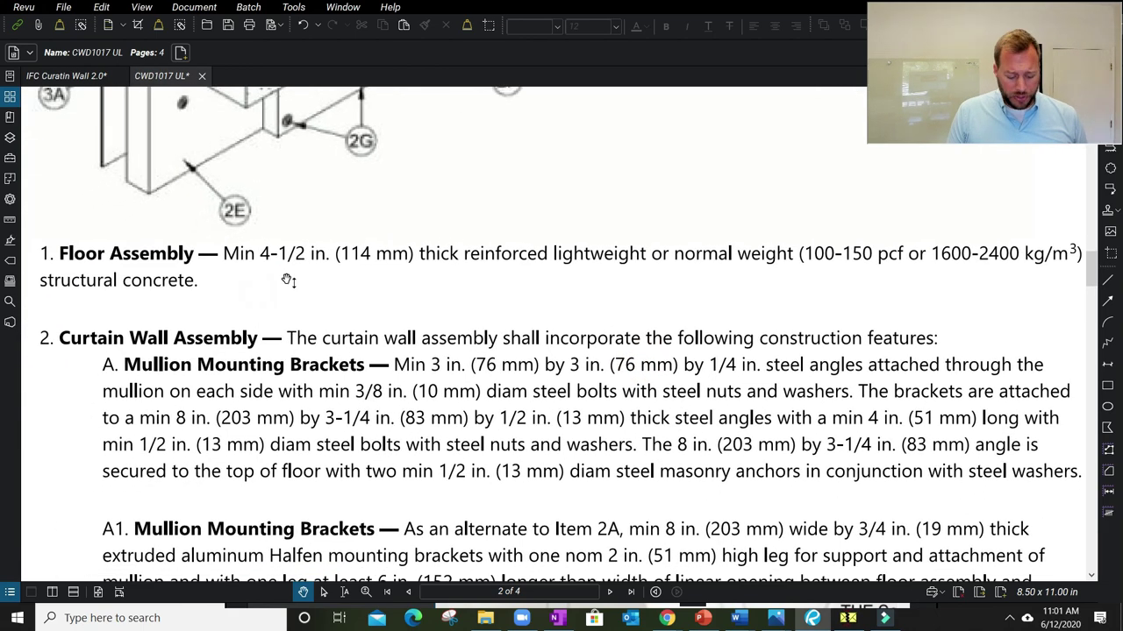
# Highlight 'Min 4-1/2 in.' in the Floor Assembly line, then return to the IFC Curatin Wall 2.0 presentation
pyautogui.press('h')
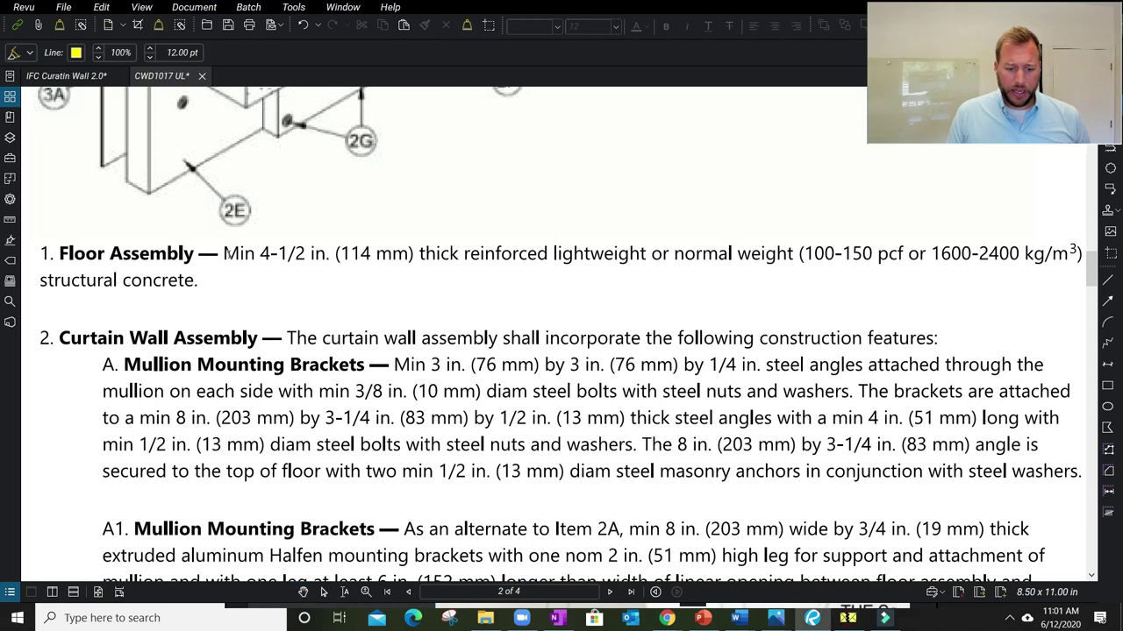
pyautogui.moveTo(226, 253); pyautogui.dragTo(328, 256)
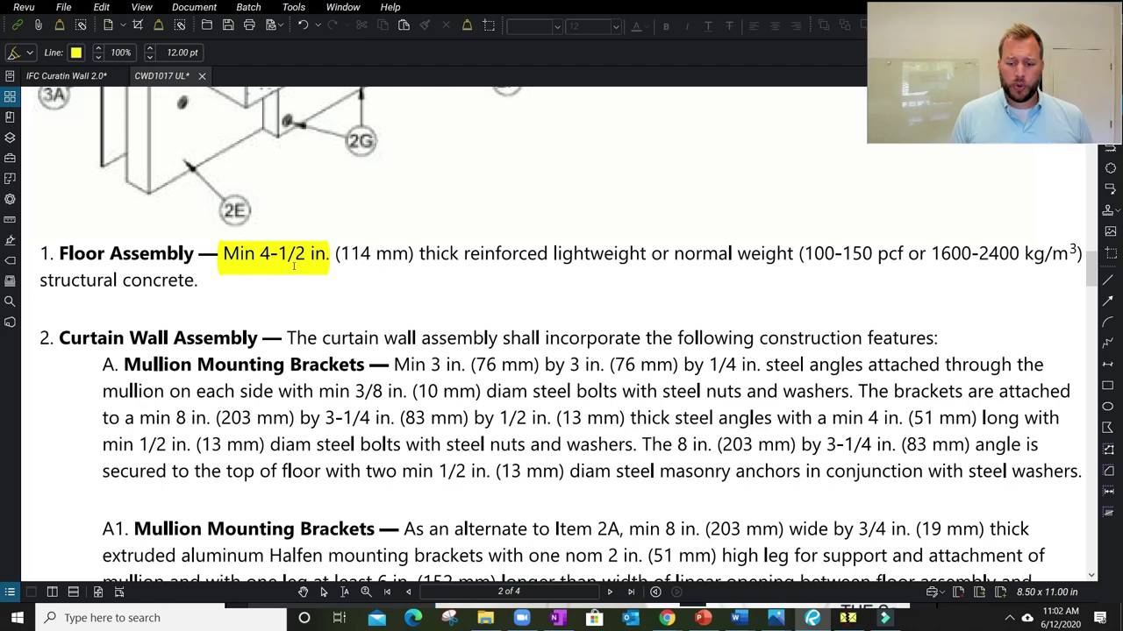
pyautogui.scroll(-1, 300, 263)
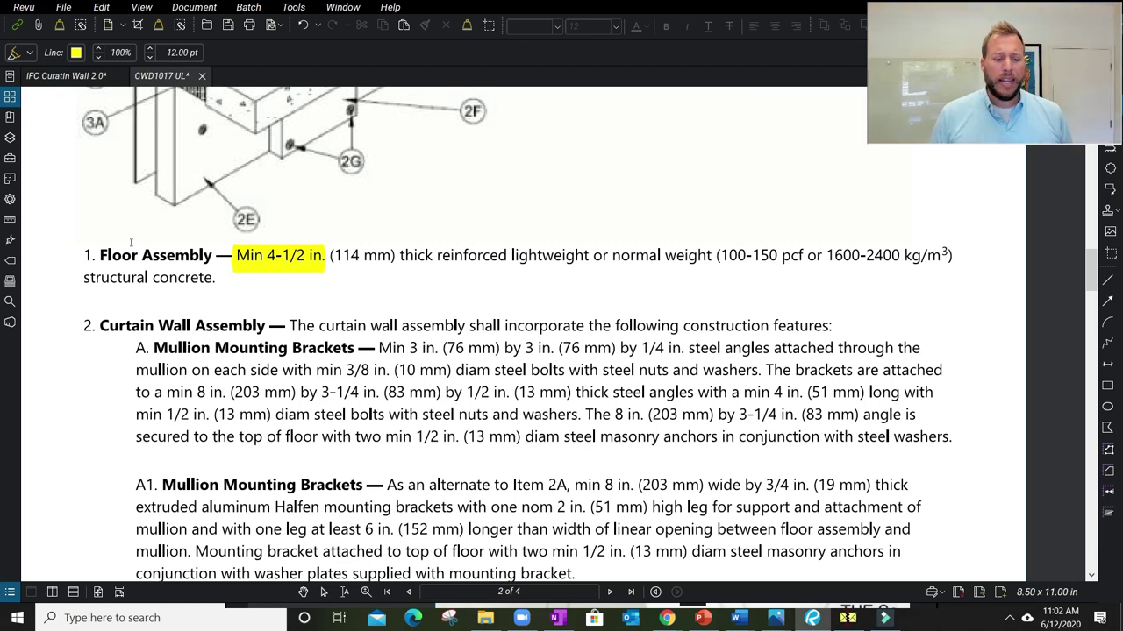
pyautogui.click(66, 75)
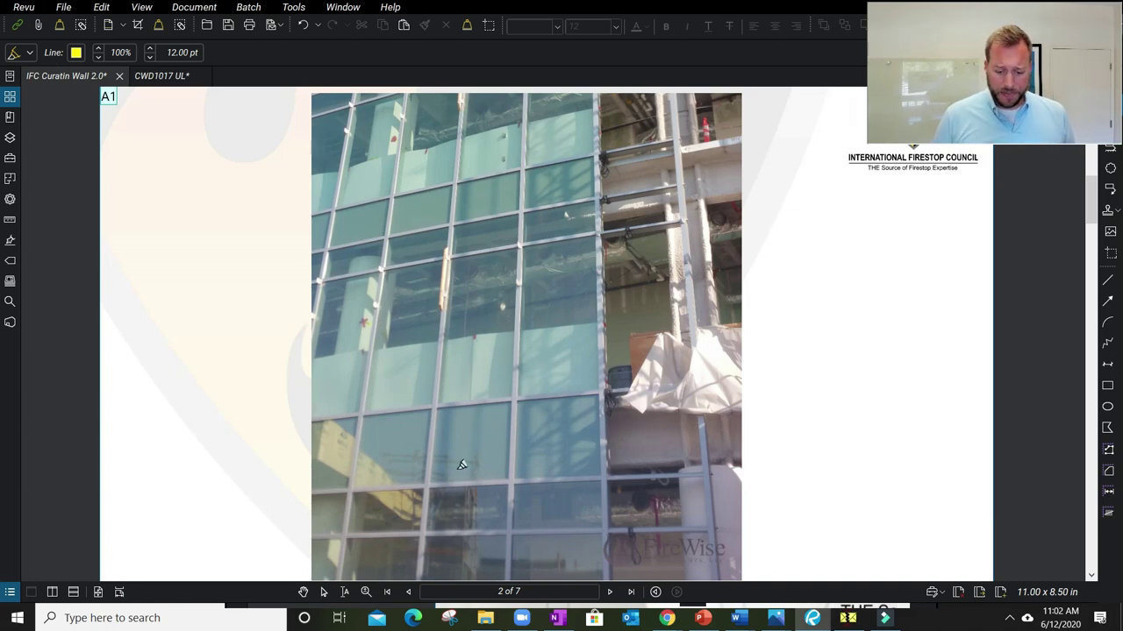
# Pan the slide, advance to slide 3 with two site photos, then reopen the CWD1017 UL listing
pyautogui.click(303, 592)
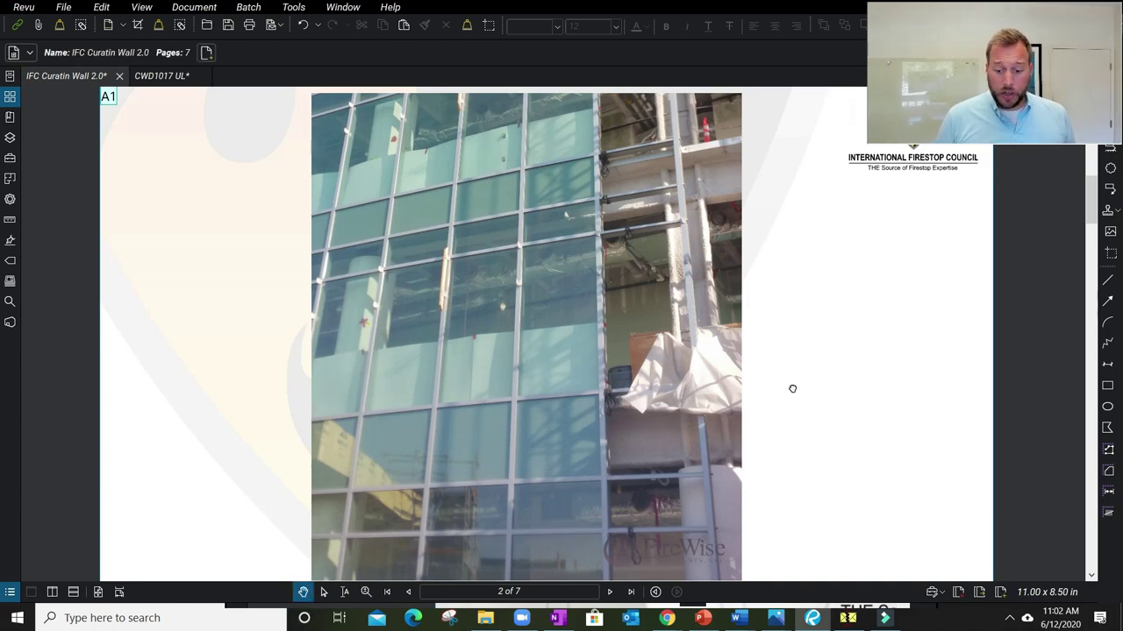
pyautogui.moveTo(792, 389); pyautogui.dragTo(725, 385)
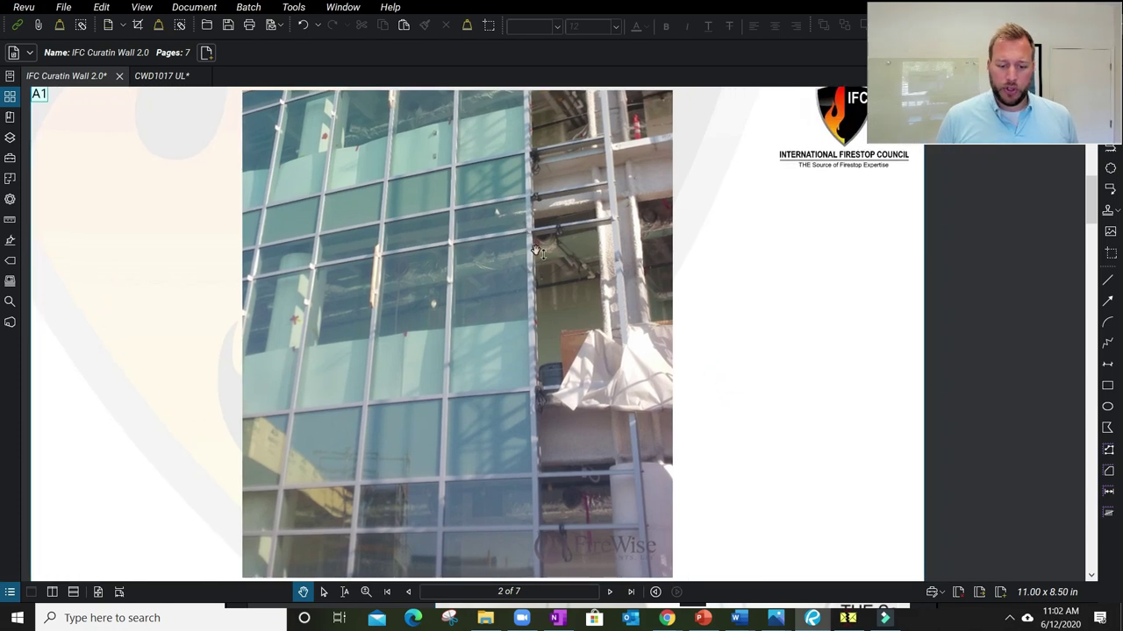
pyautogui.click(612, 593)
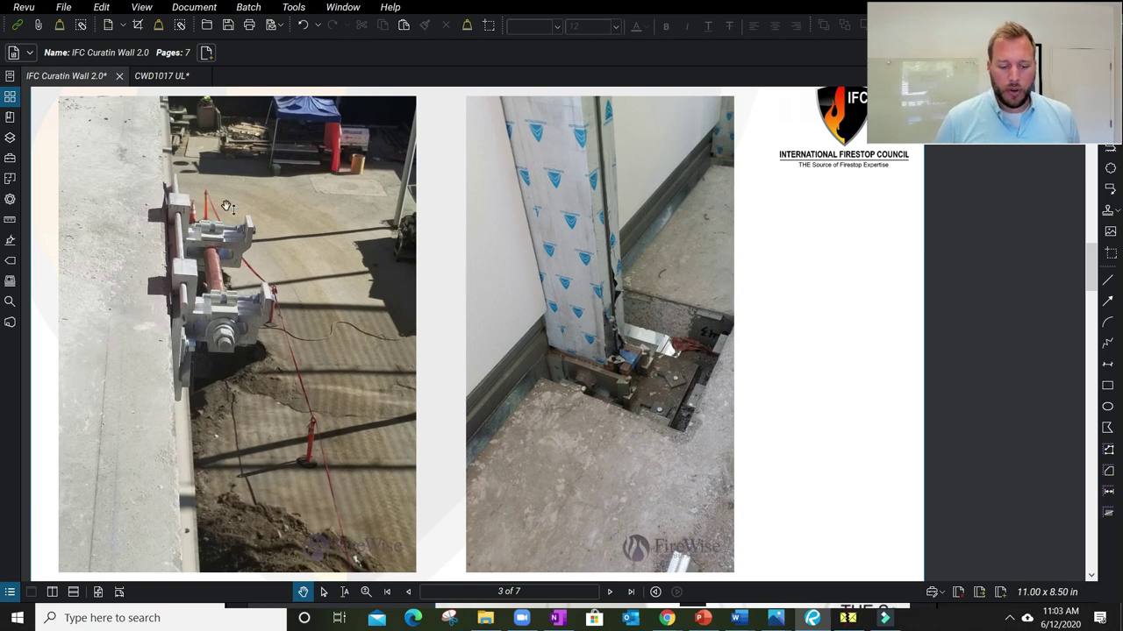
pyautogui.click(167, 78)
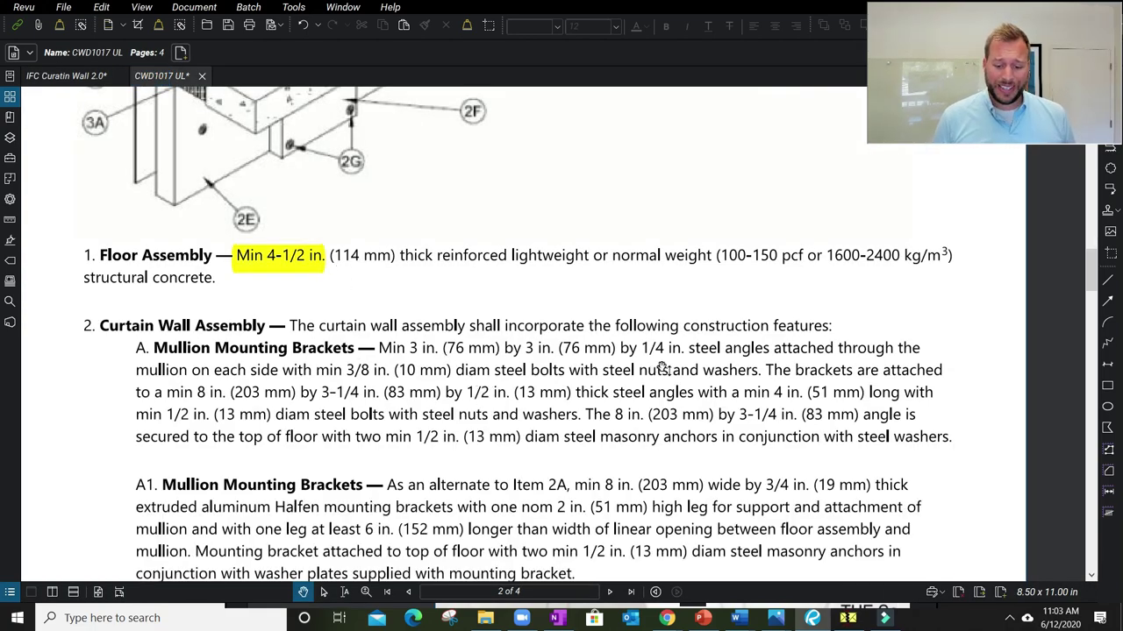
# Highlight 'secured to the top of floor' in item 2A, Mullion Mounting Brackets, in yellow
pyautogui.press('h')
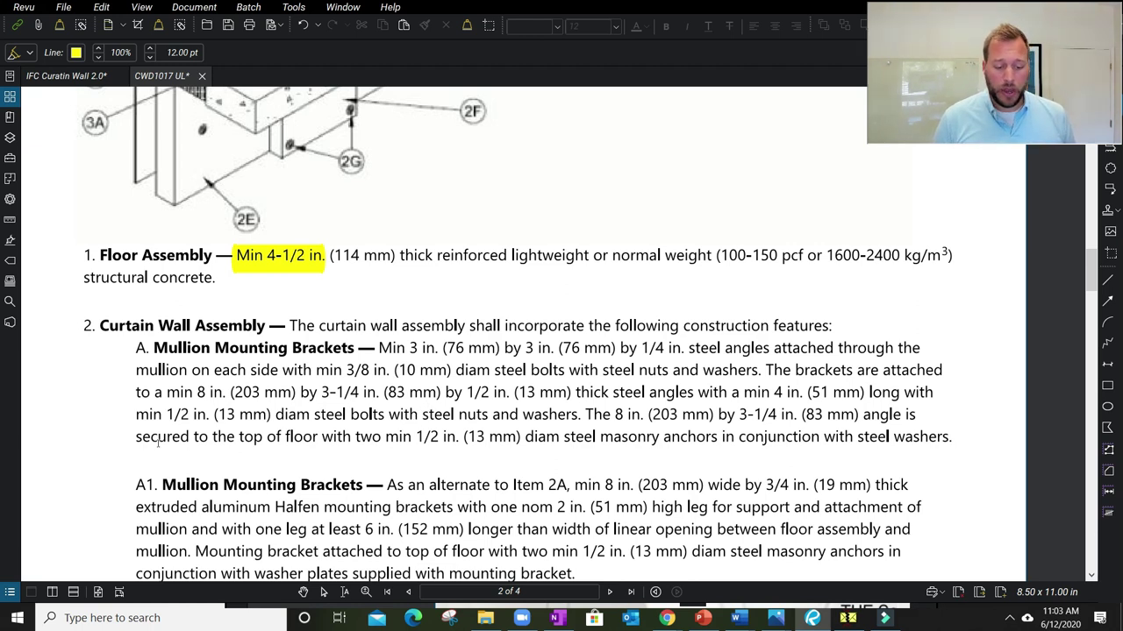
pyautogui.moveTo(129, 436); pyautogui.dragTo(321, 436)
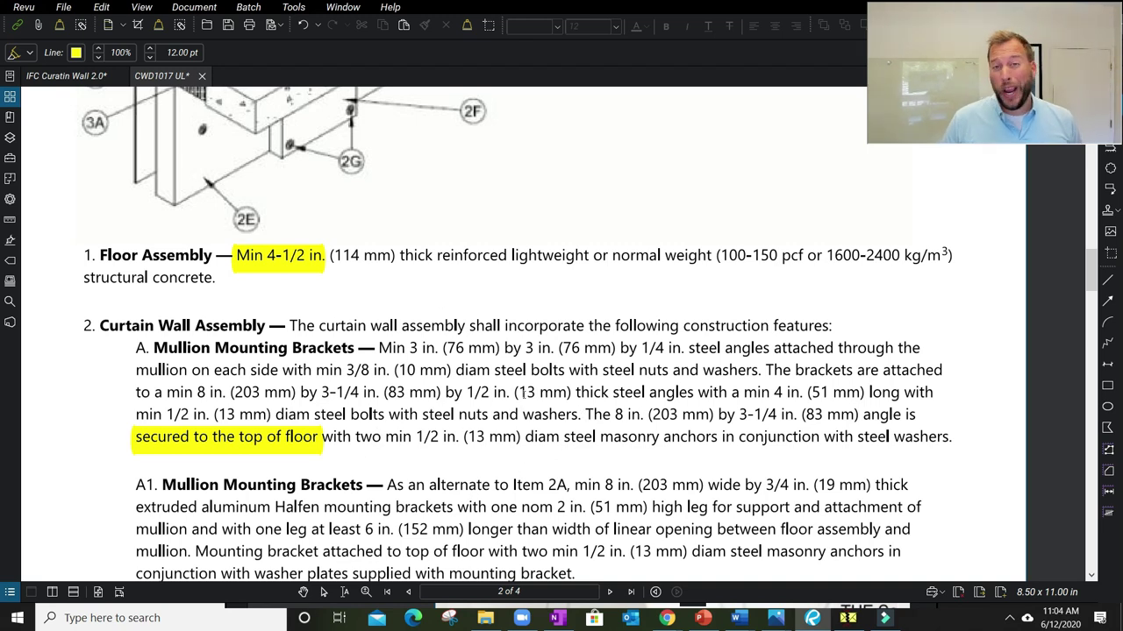
# Draw a red revision cloud around bracket 2A in the detail drawing and adjust it to enclose the bracket
pyautogui.scroll(5, 519, 359)
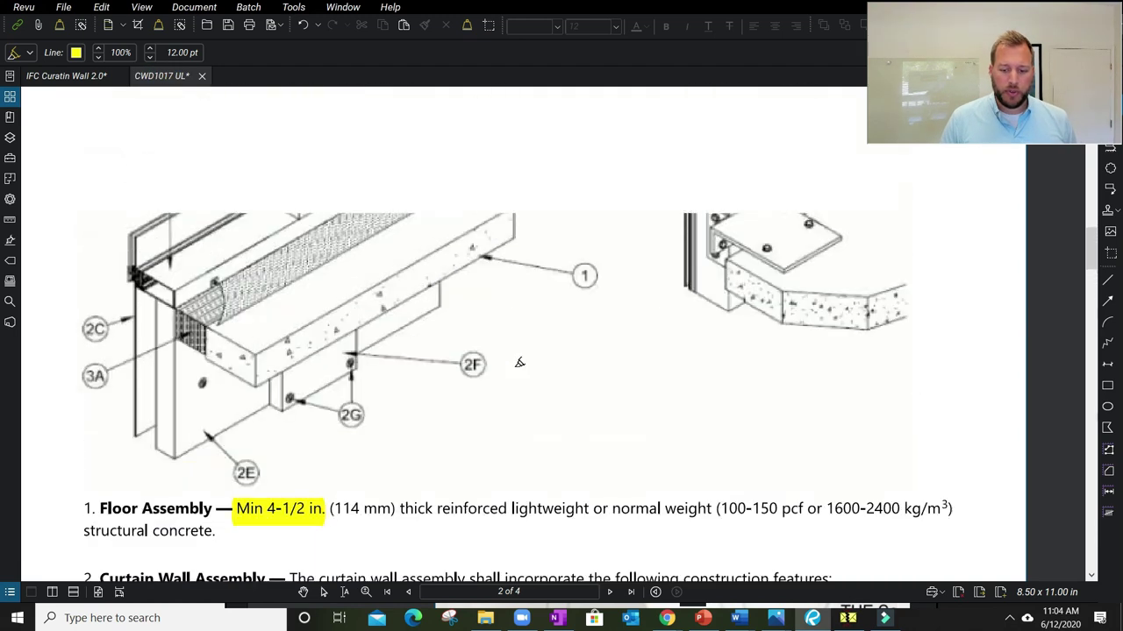
pyautogui.scroll(1, 770, 246)
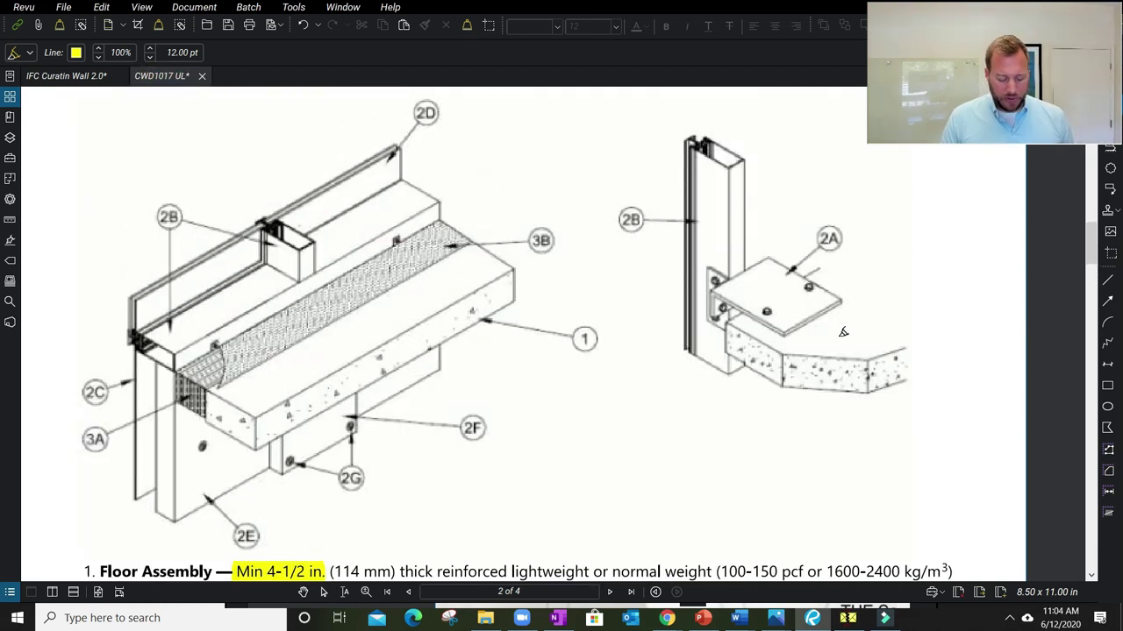
pyautogui.press('c')
pyautogui.moveTo(693, 252); pyautogui.dragTo(861, 352)
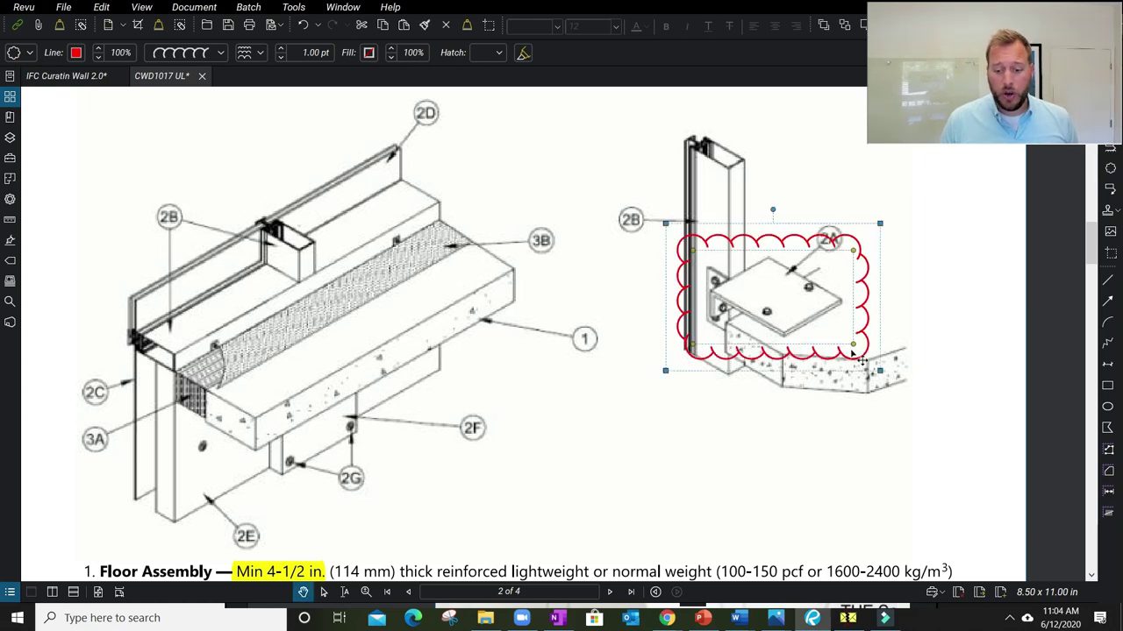
pyautogui.moveTo(857, 313); pyautogui.dragTo(859, 301)
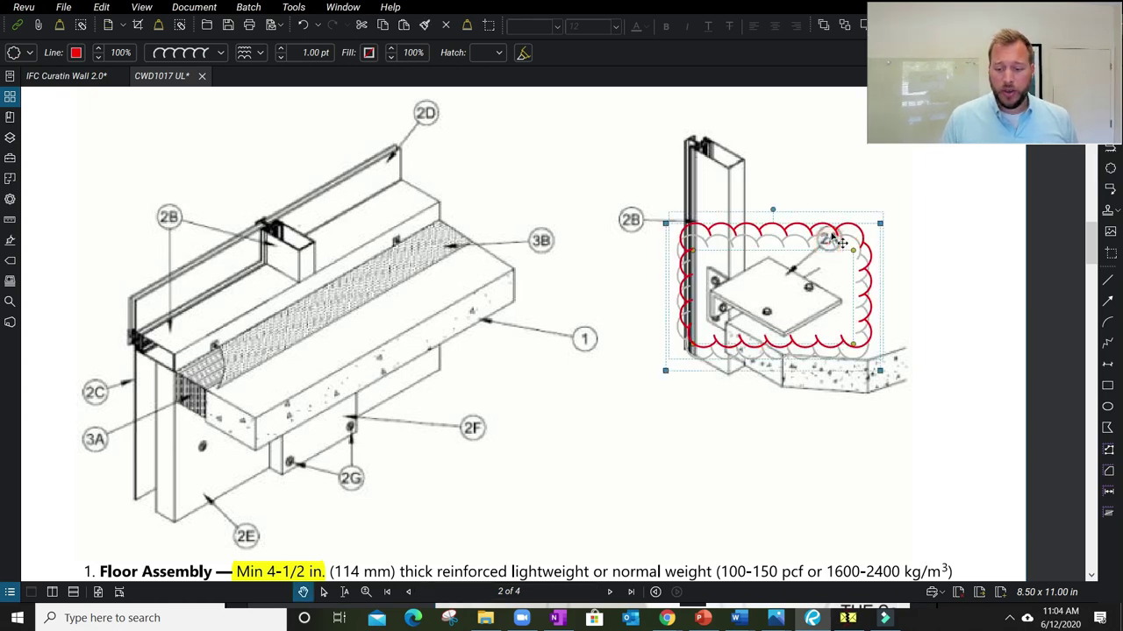
pyautogui.scroll(-5, 595, 373)
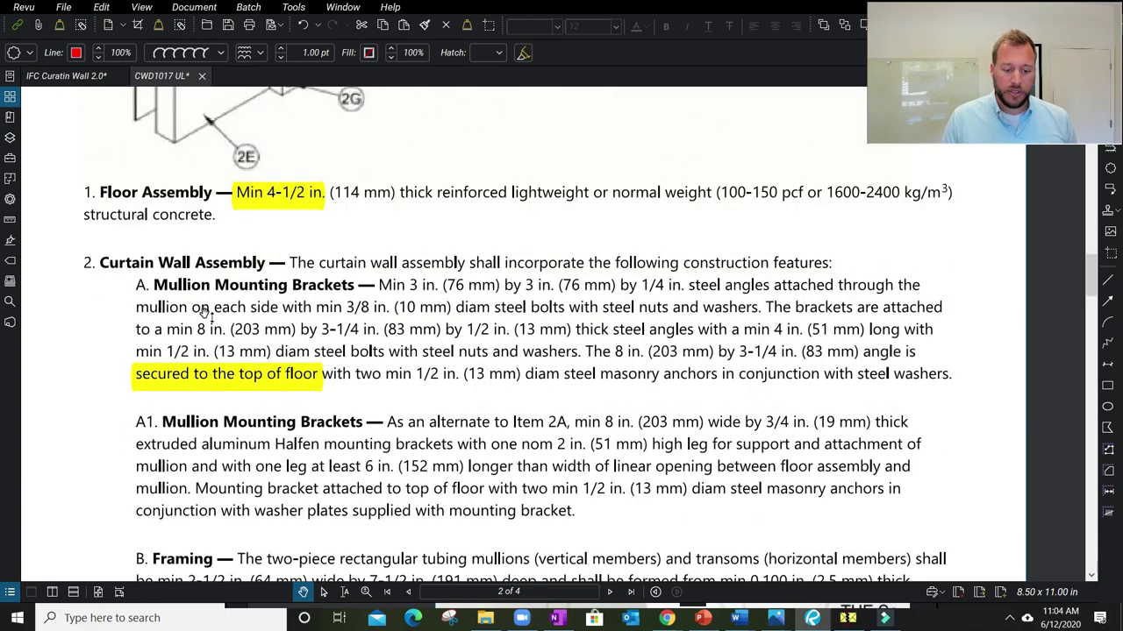
pyautogui.scroll(-1, 374, 377)
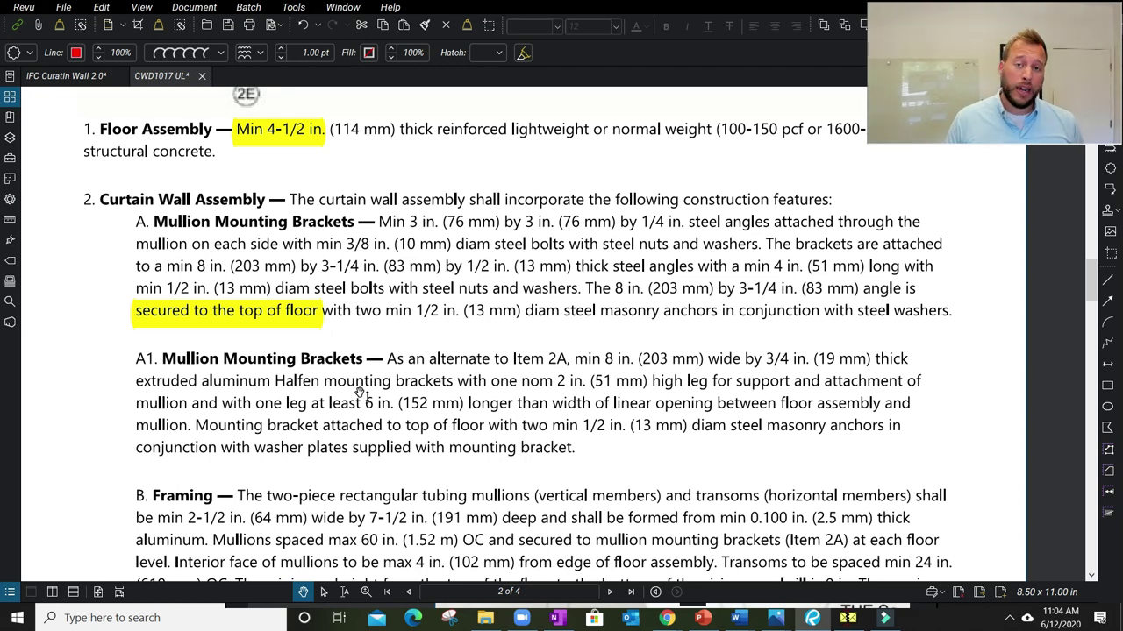
pyautogui.scroll(-3, 359, 394)
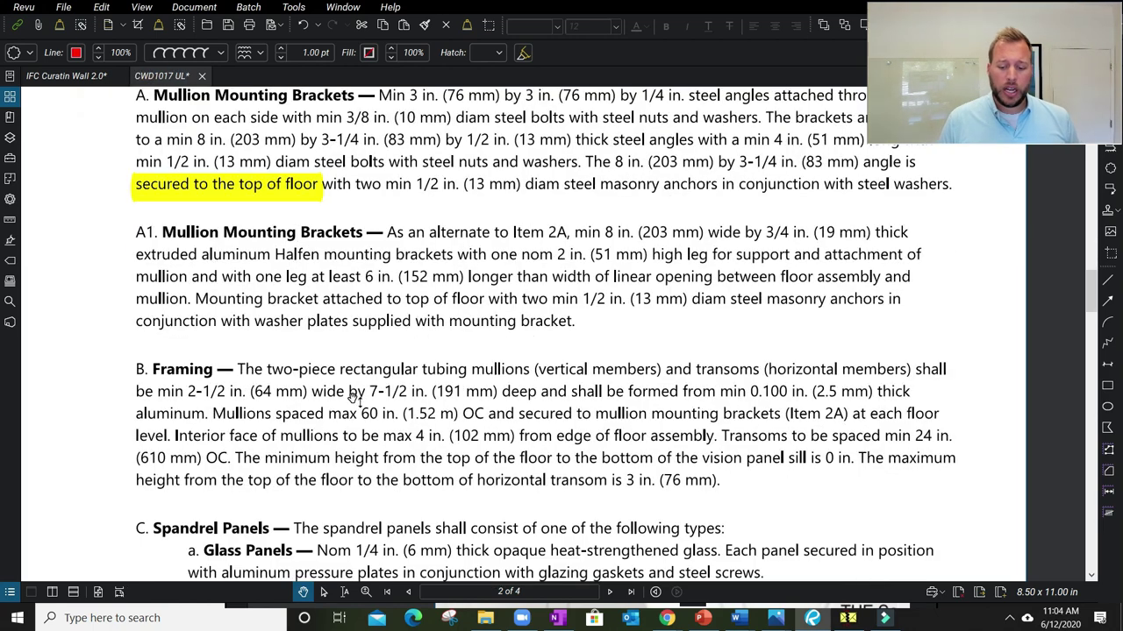
pyautogui.click(76, 76)
pyautogui.click(418, 597)
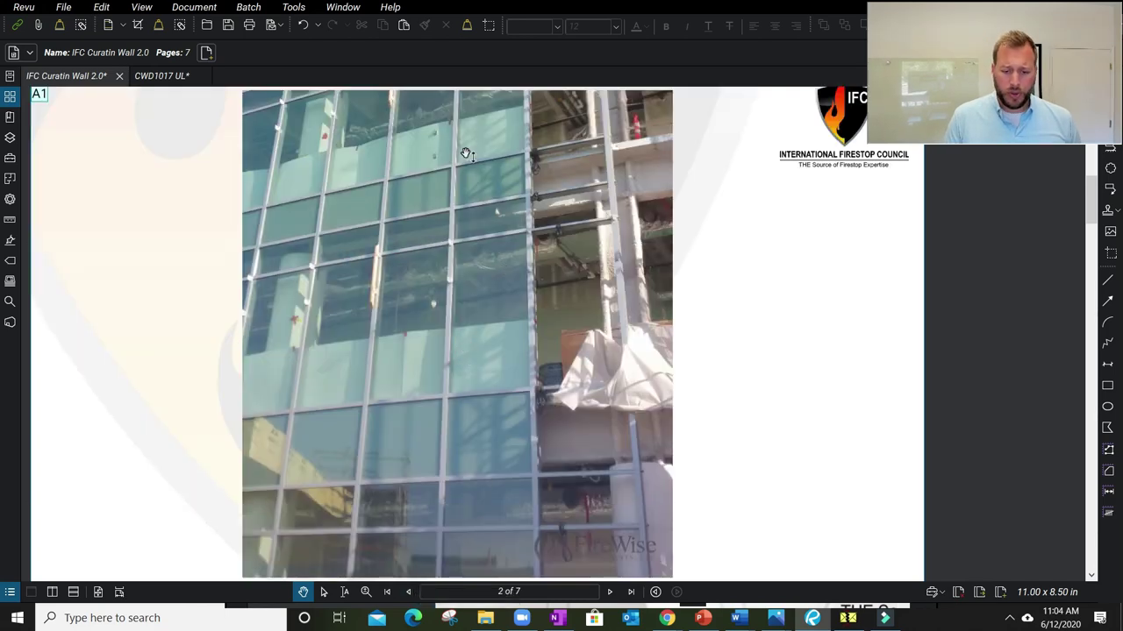
pyautogui.scroll(1, 467, 154)
pyautogui.scroll(1, 467, 155)
pyautogui.scroll(1, 474, 171)
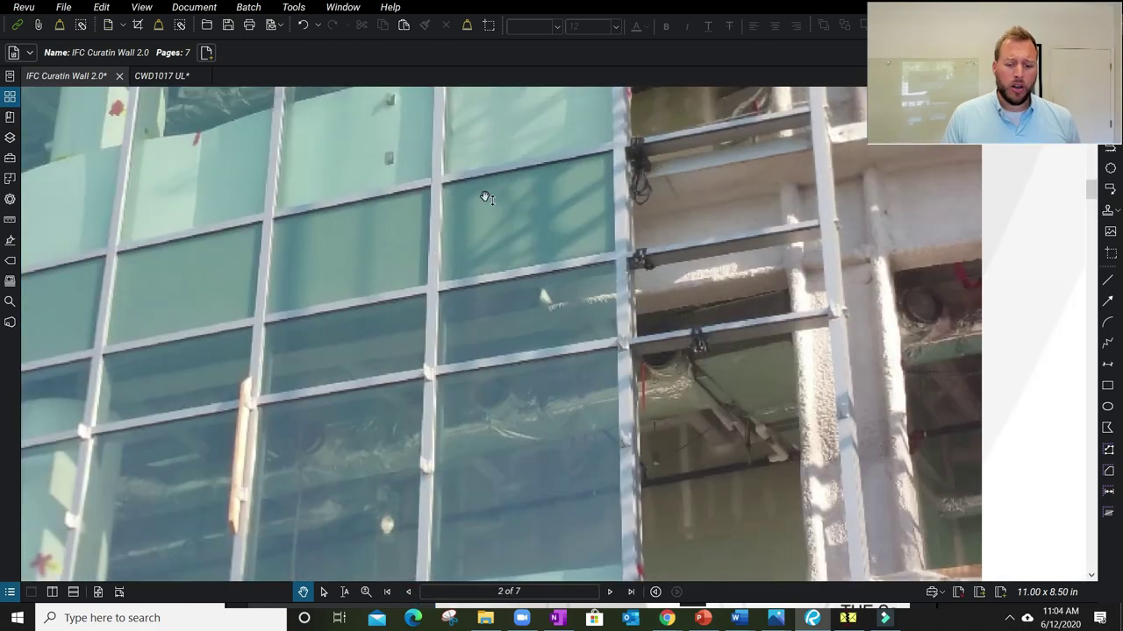
pyautogui.moveTo(491, 201); pyautogui.dragTo(499, 250)
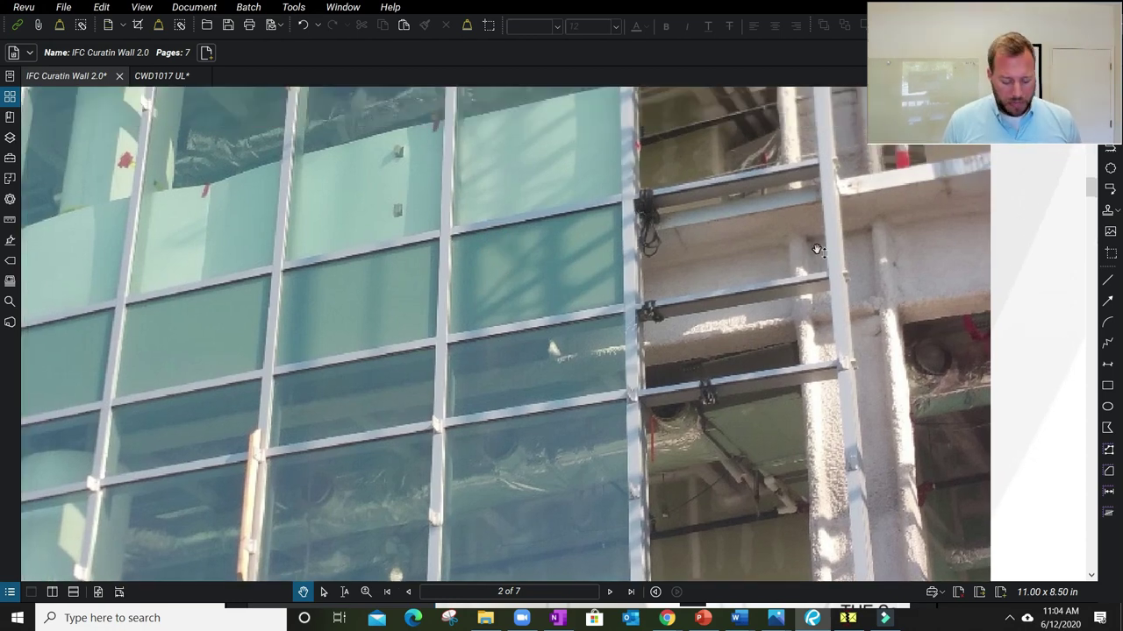
pyautogui.press('c')
pyautogui.moveTo(617, 125); pyautogui.dragTo(681, 575)
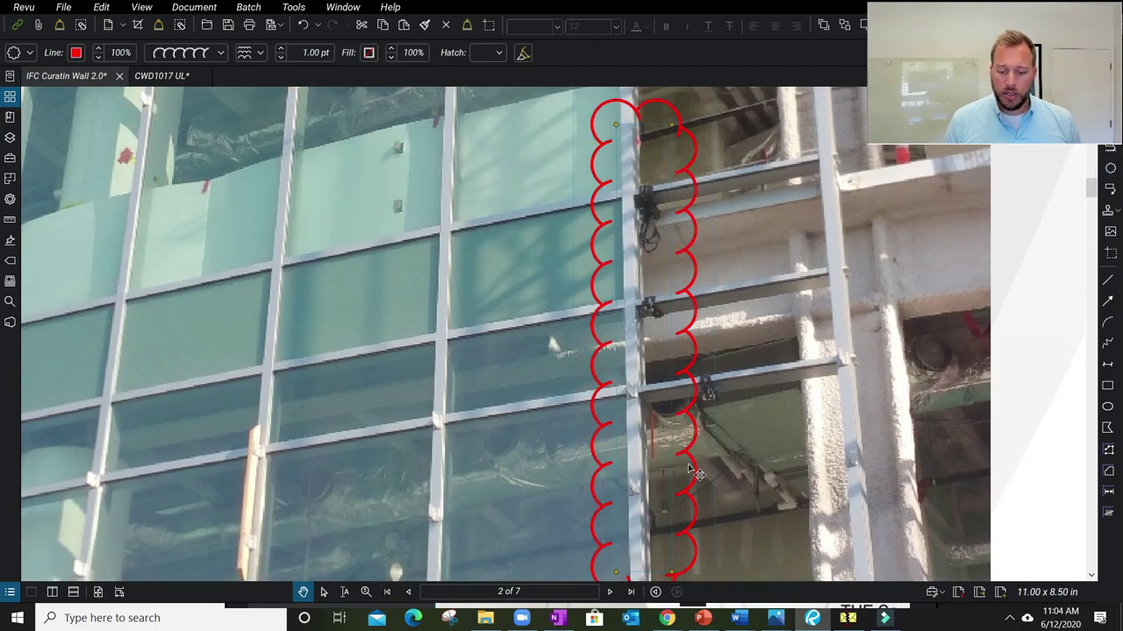
pyautogui.moveTo(697, 474); pyautogui.dragTo(873, 465)
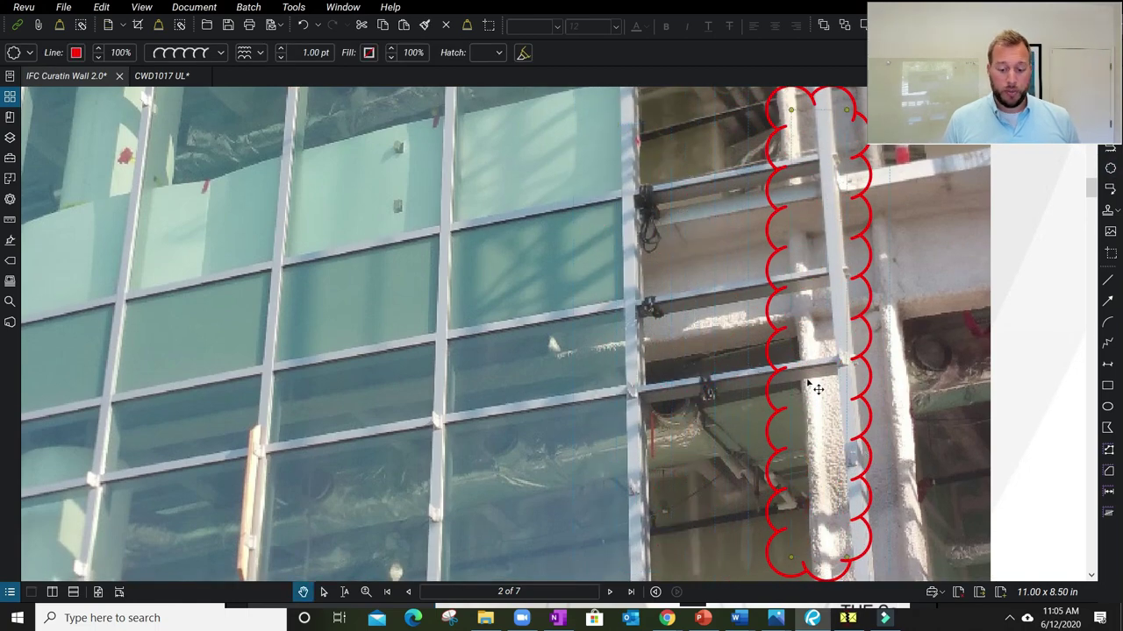
pyautogui.rightClick(783, 350)
pyautogui.click(794, 251)
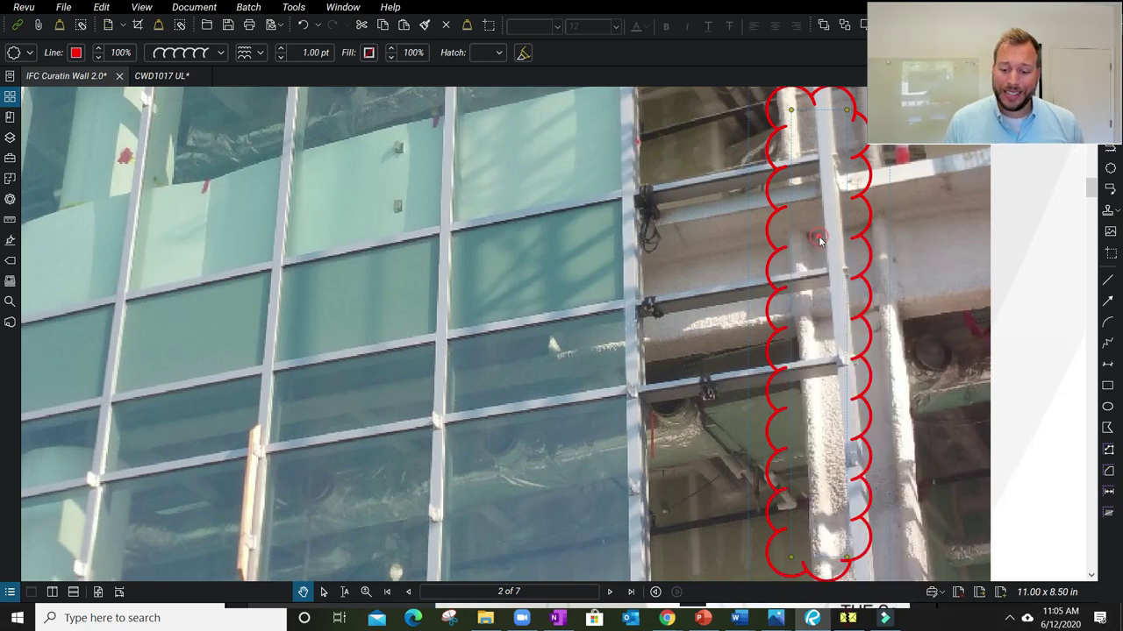
pyautogui.press('c')
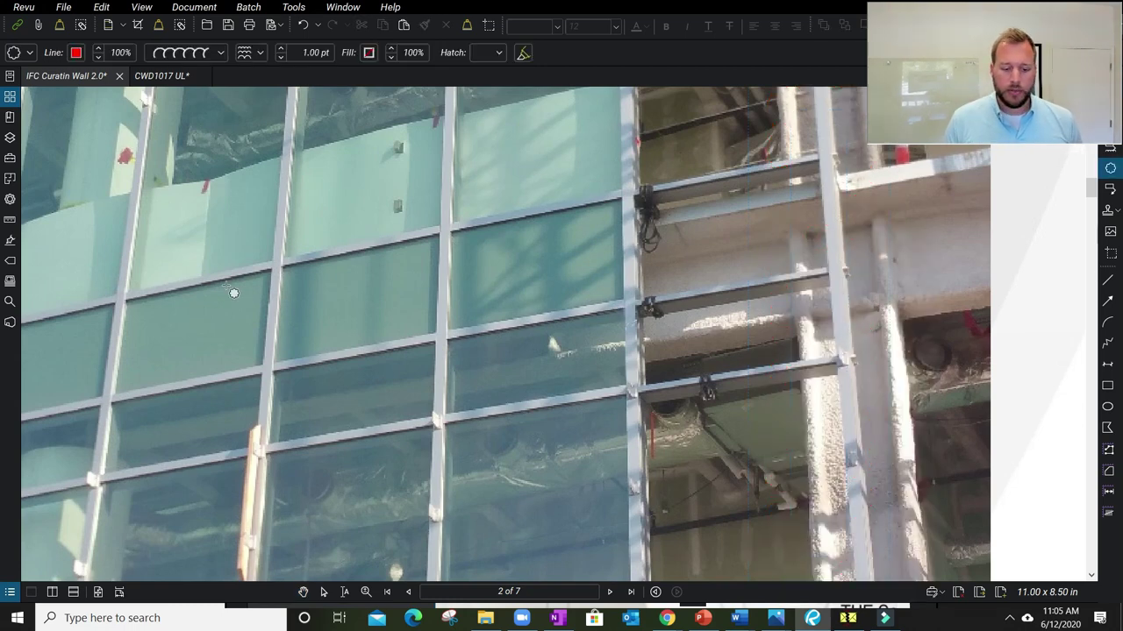
pyautogui.click(138, 274)
pyautogui.doubleClick(295, 282)
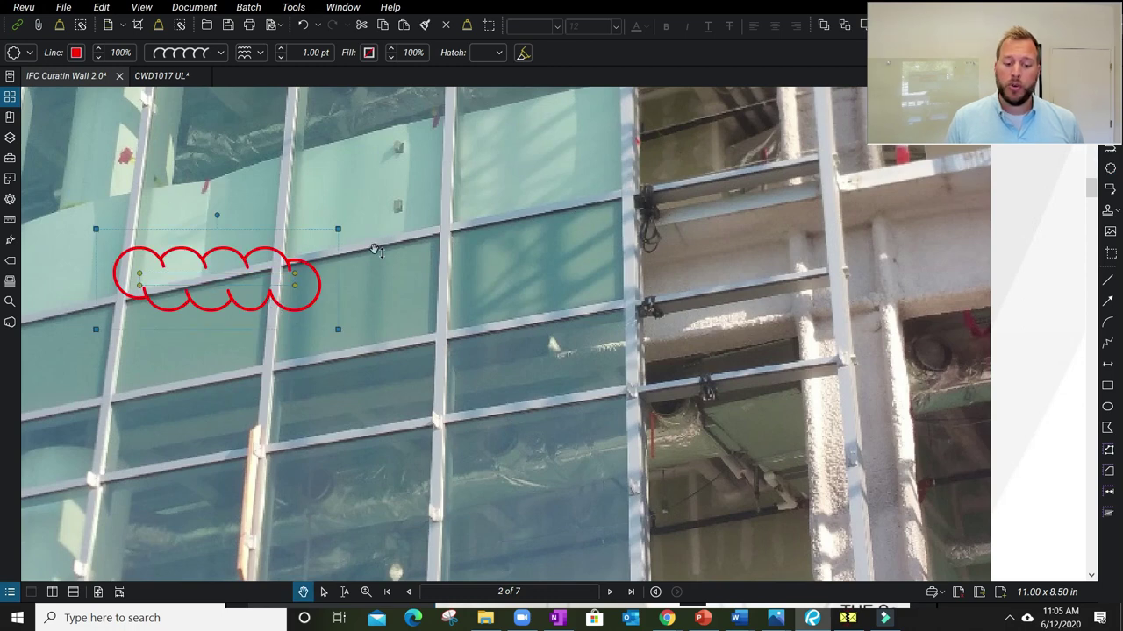
pyautogui.rightClick(277, 263)
pyautogui.click(303, 239)
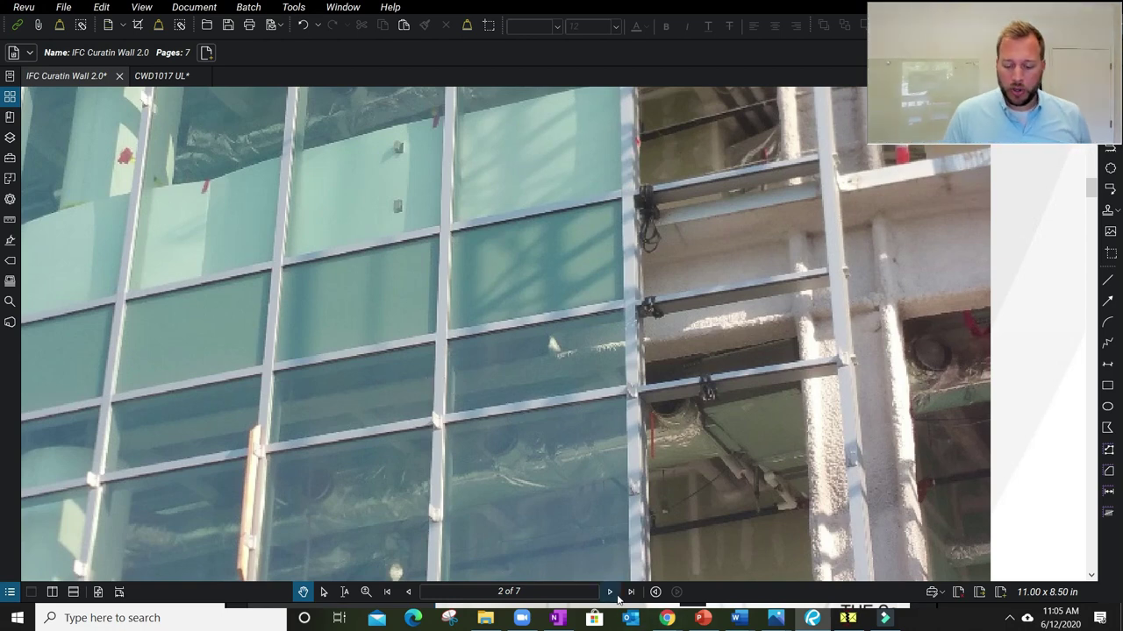
pyautogui.click(611, 593)
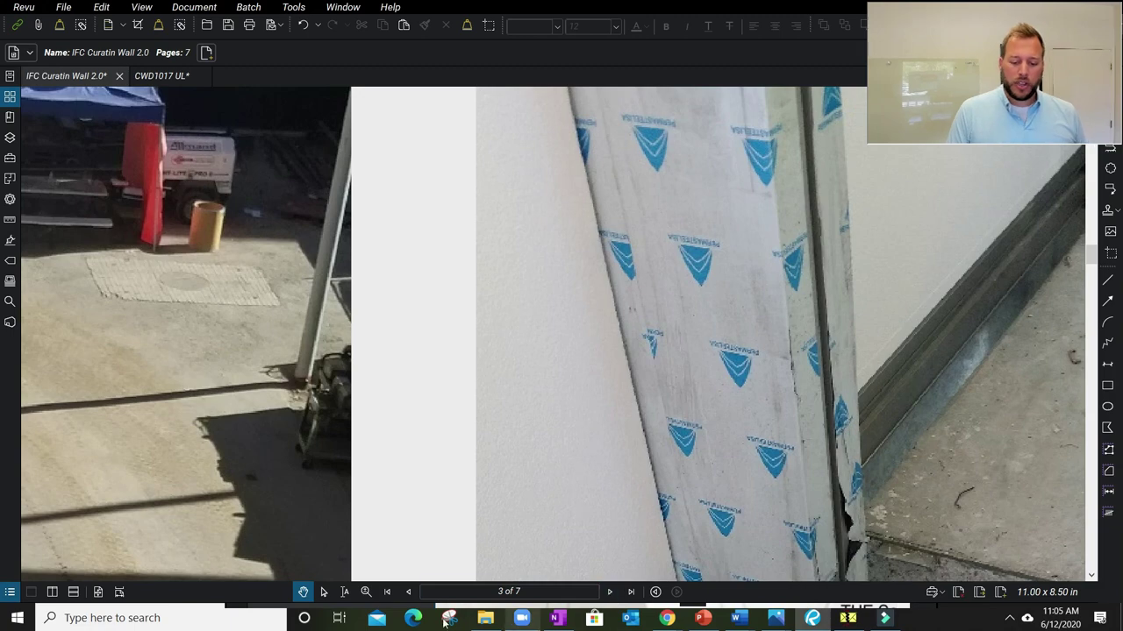
pyautogui.click(161, 77)
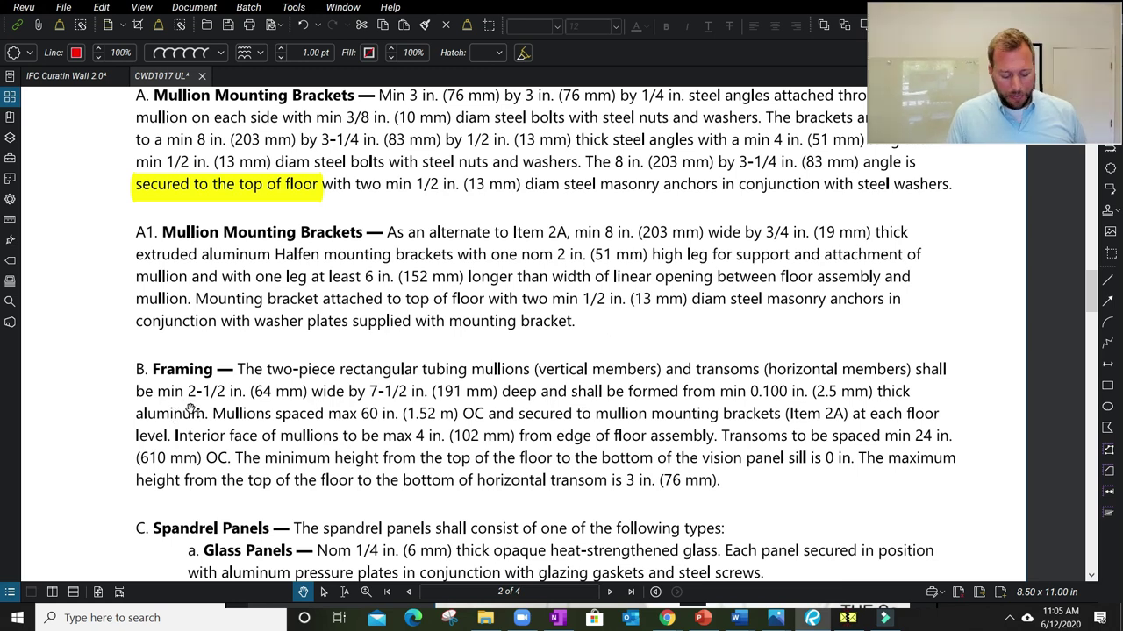
# Highlight min 0.100 in., the mullion minimum width and depth, and the word Mullions in Framing
pyautogui.press('h')
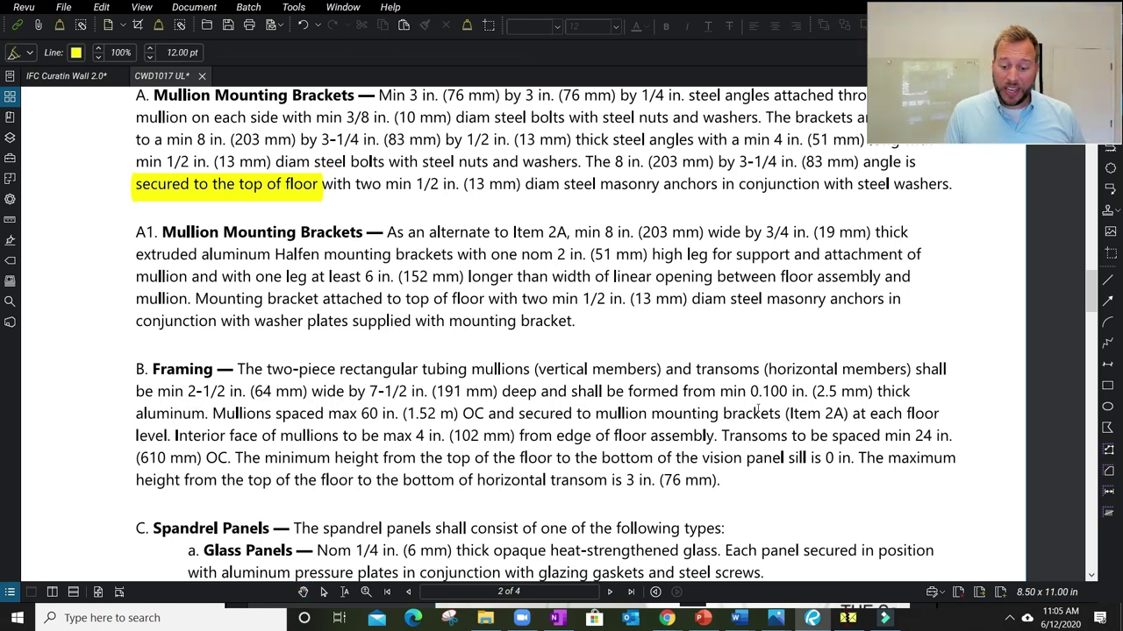
pyautogui.moveTo(721, 392); pyautogui.dragTo(809, 392)
pyautogui.moveTo(165, 399); pyautogui.dragTo(427, 396)
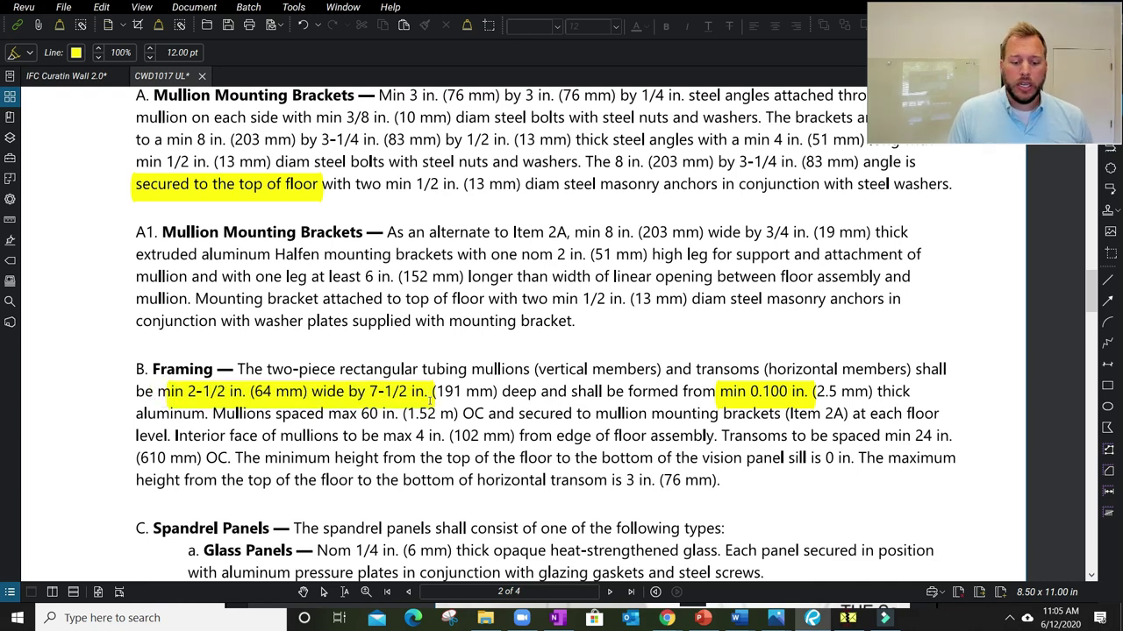
pyautogui.moveTo(211, 414); pyautogui.dragTo(395, 414)
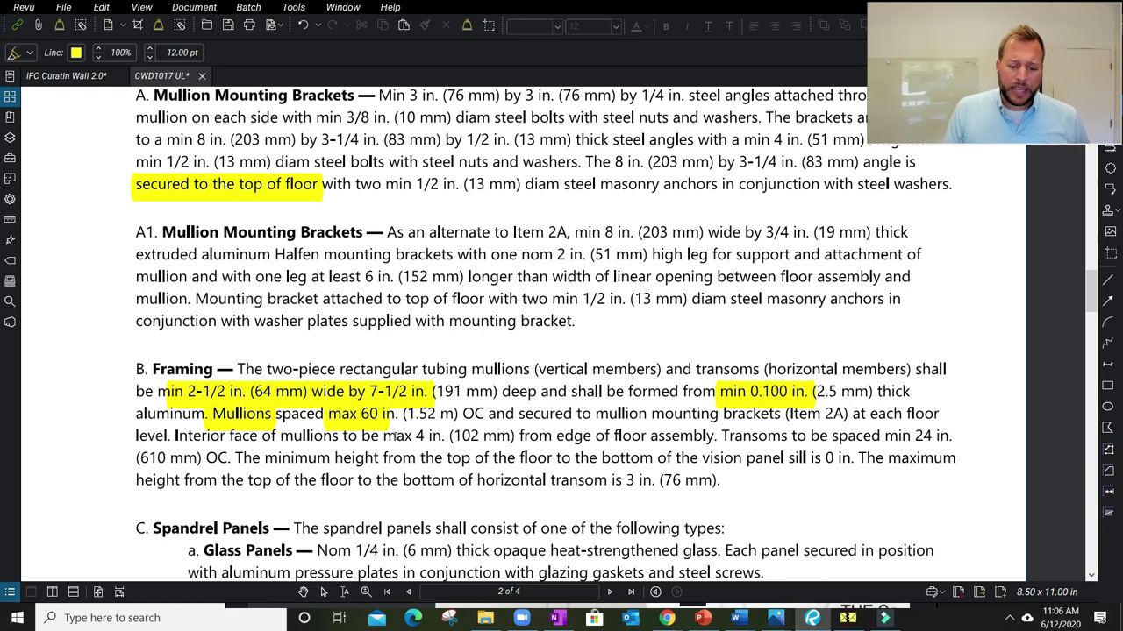
# Highlight 'max 4 in. from edge of floor assembly' and the min 24 in. transom spacing, then show the IFC Curatin Wall 2.0 slides
pyautogui.moveTo(395, 436); pyautogui.dragTo(709, 429)
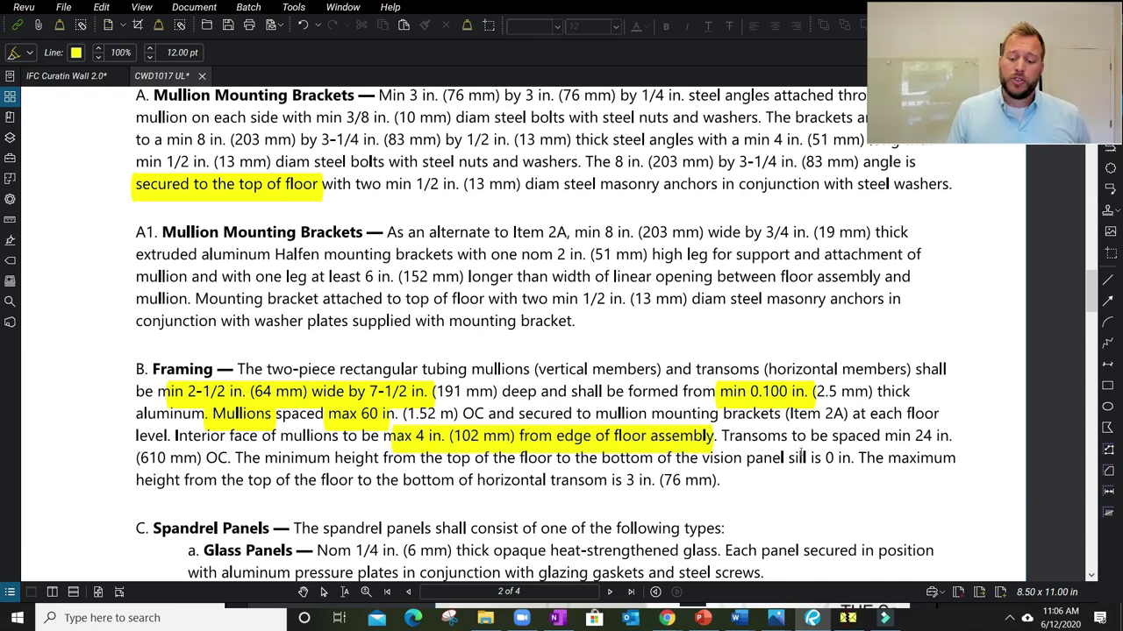
pyautogui.moveTo(895, 438); pyautogui.dragTo(945, 435)
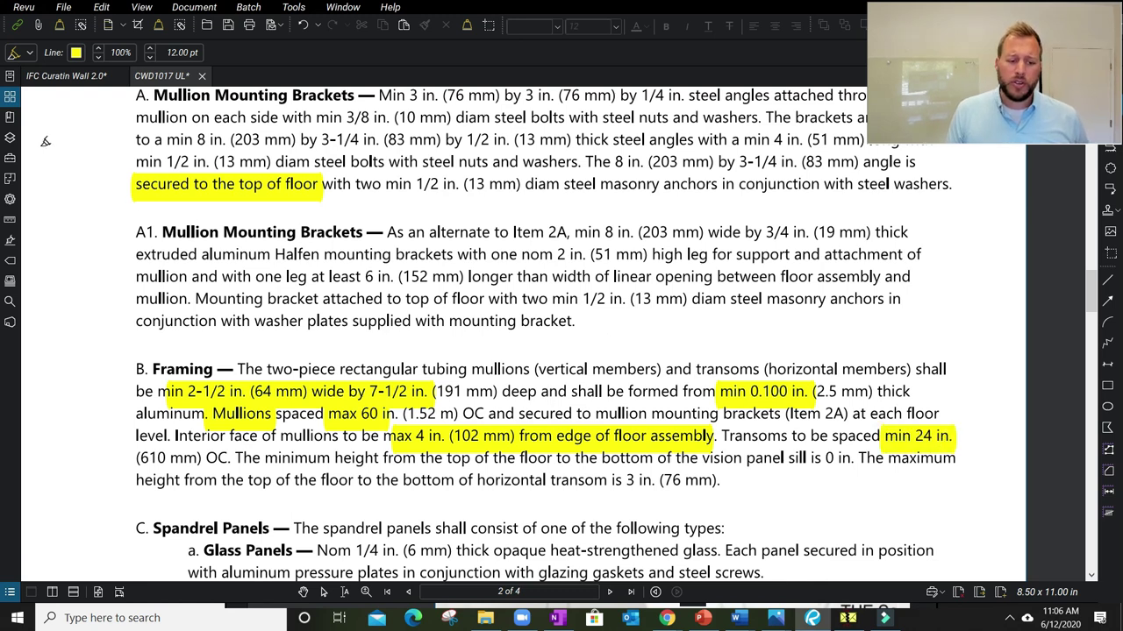
pyautogui.click(37, 76)
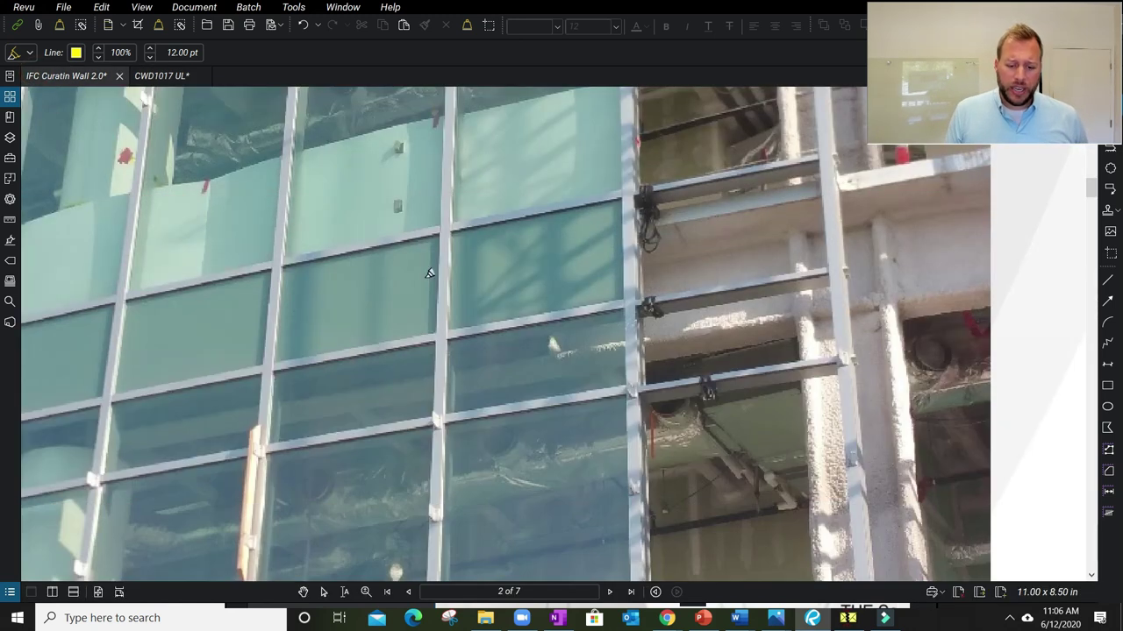
# Mark a horizontal and a vertical stroke across the photo's glass panels, then return to the CWD1017 UL listing
pyautogui.moveTo(446, 274); pyautogui.dragTo(256, 305)
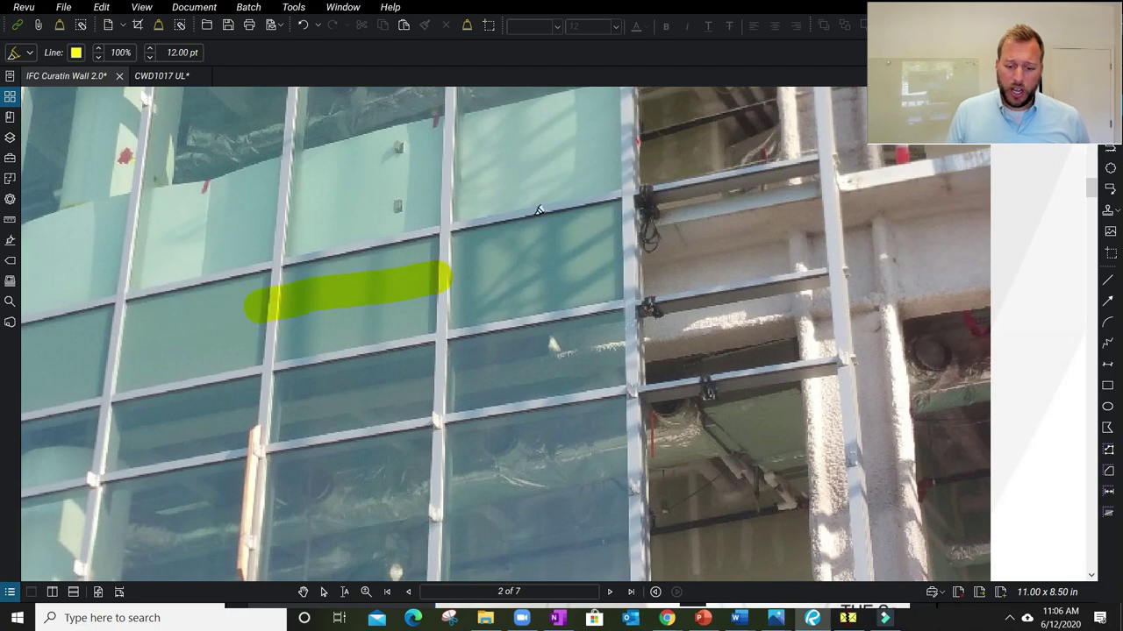
pyautogui.moveTo(537, 208); pyautogui.dragTo(551, 321)
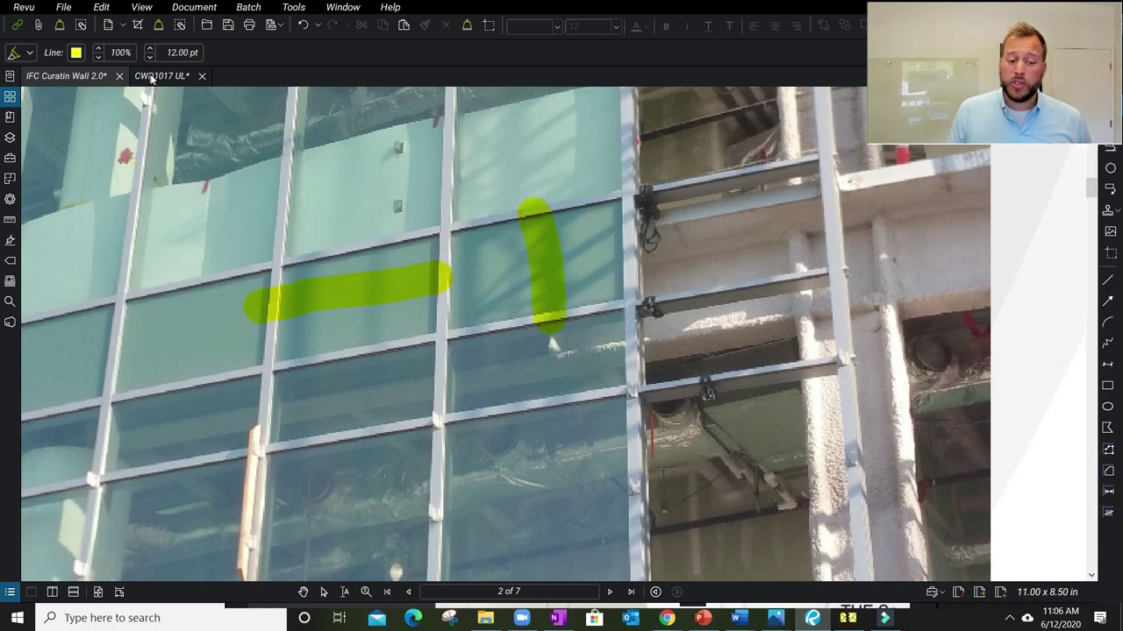
pyautogui.click(159, 76)
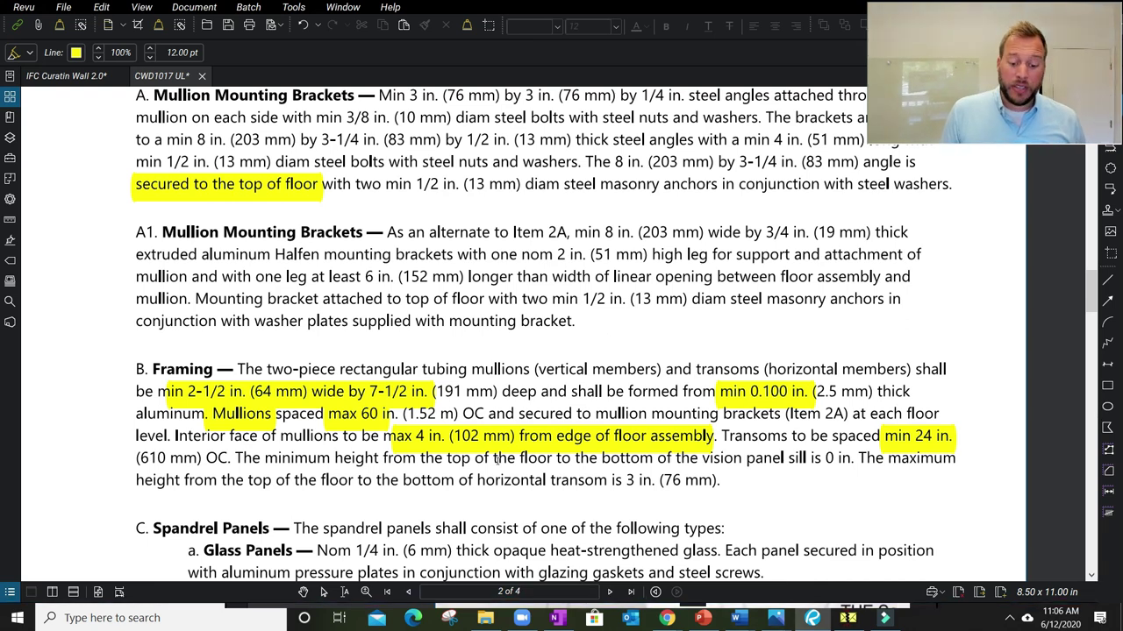
# Highlight the vision panel sill height requirement and the top edge of the floor slab in the drawing
pyautogui.moveTo(447, 460); pyautogui.dragTo(855, 454)
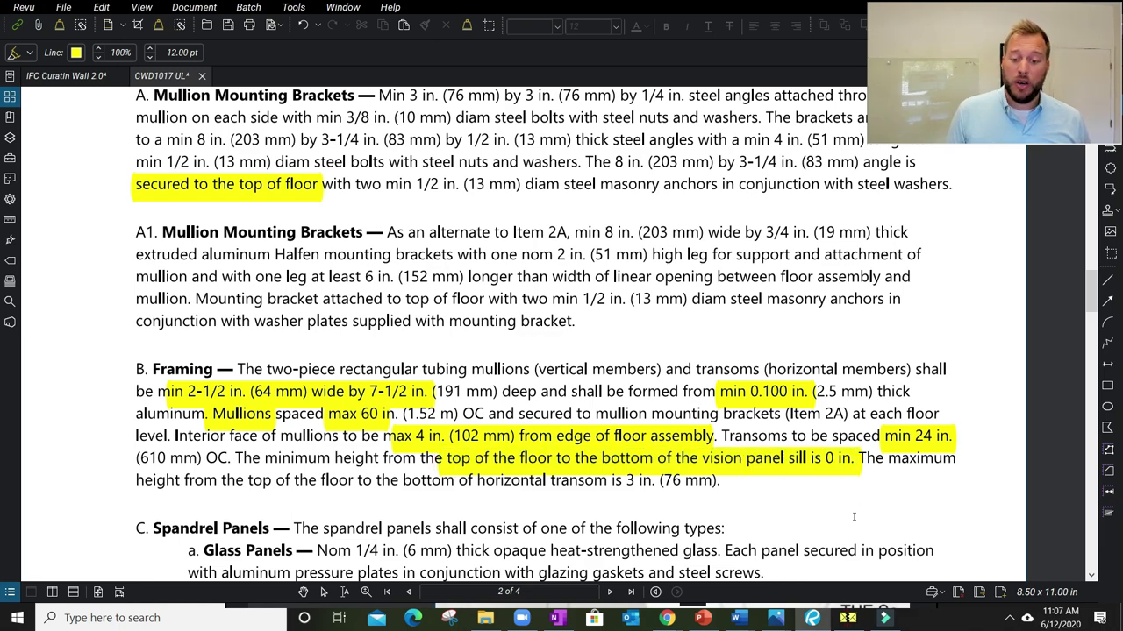
pyautogui.scroll(10, 325, 323)
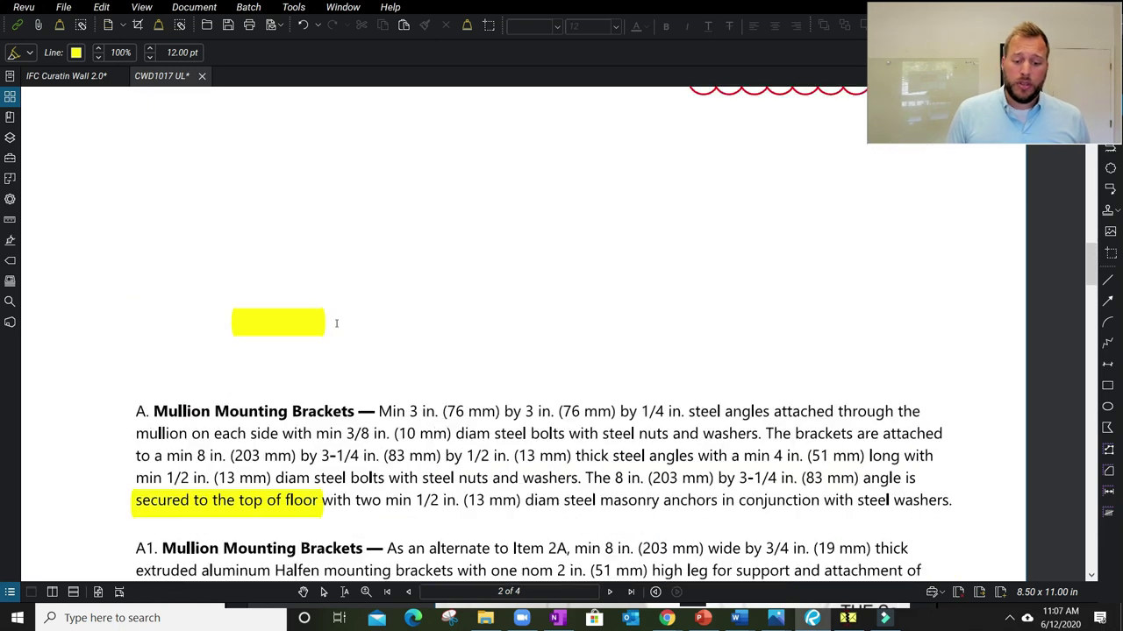
pyautogui.moveTo(183, 351); pyautogui.dragTo(432, 219)
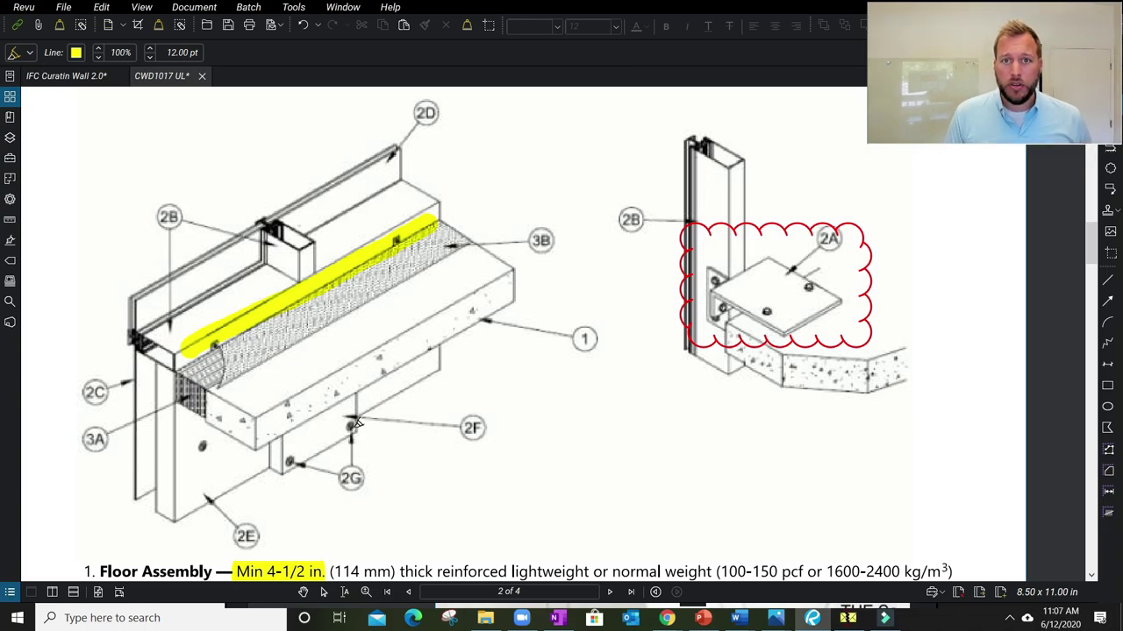
# Highlight the word maximum and nearby text in the Framing paragraph
pyautogui.scroll(-6, 364, 422)
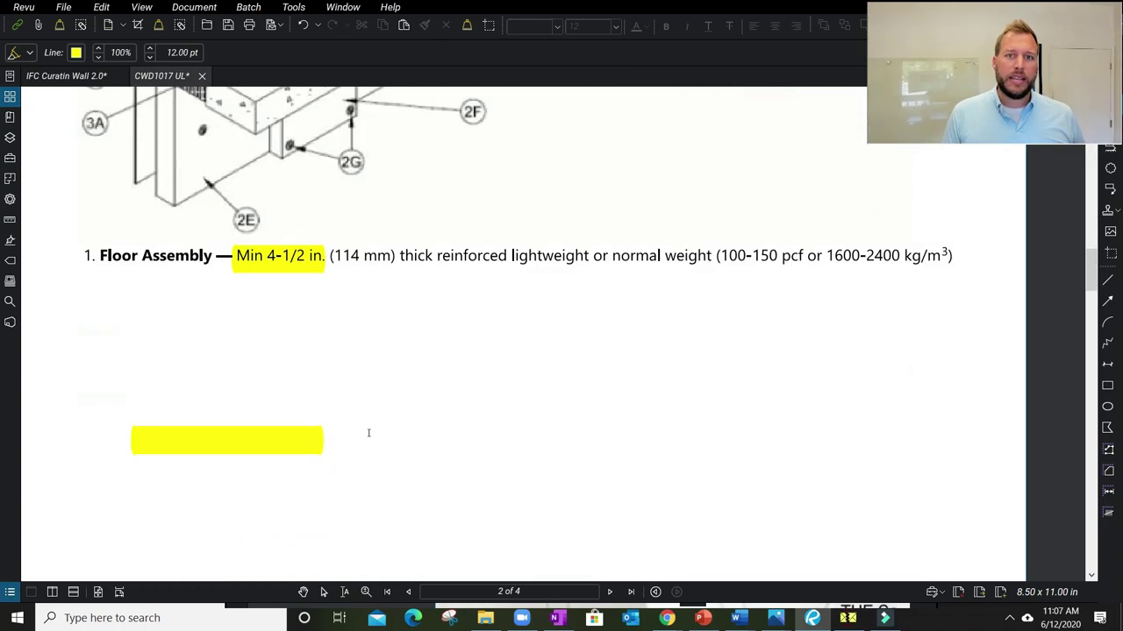
pyautogui.scroll(-3, 370, 433)
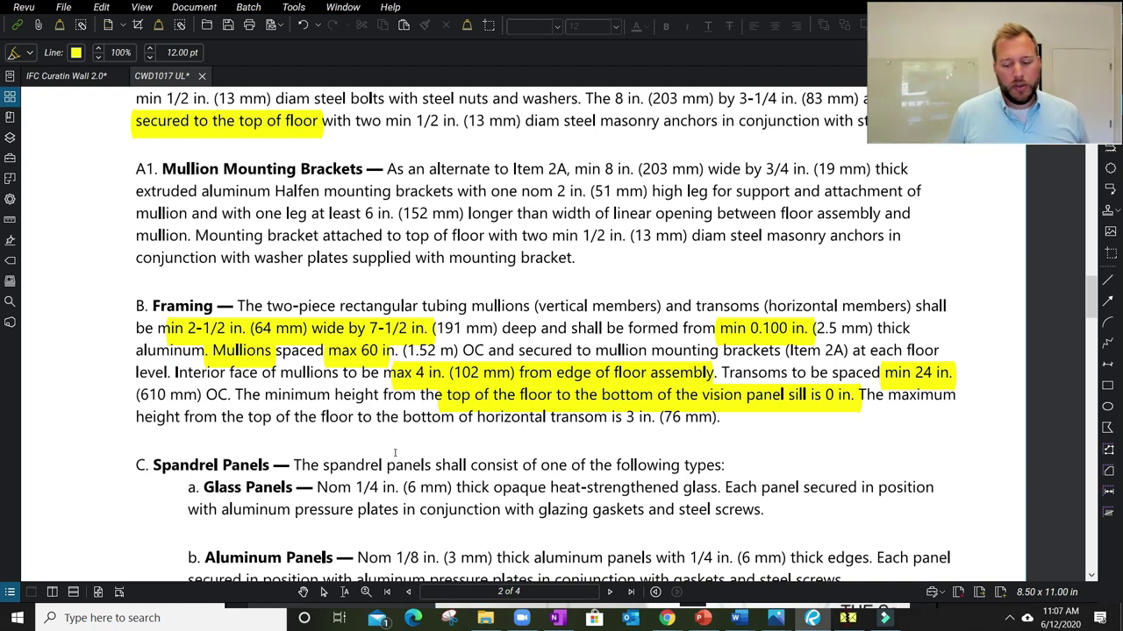
pyautogui.moveTo(957, 397); pyautogui.dragTo(878, 390)
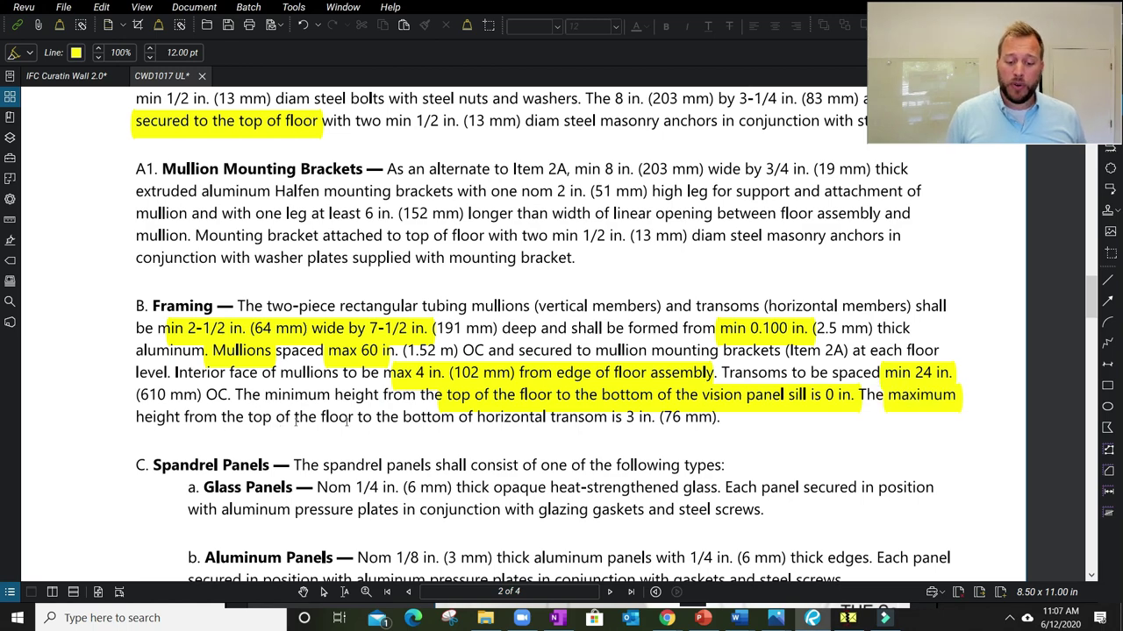
pyautogui.moveTo(621, 412); pyautogui.dragTo(654, 418)
pyautogui.scroll(5, 596, 437)
pyautogui.scroll(3, 597, 436)
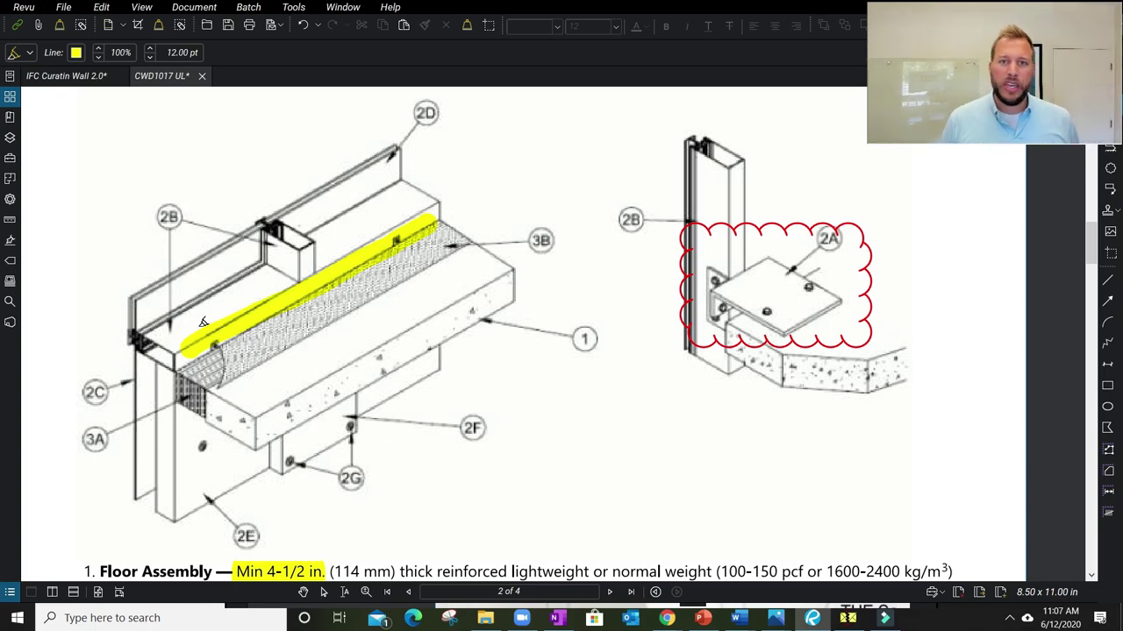
# Move down to page 3 and highlight the Vision Panels heading
pyautogui.scroll(-10, 92, 311)
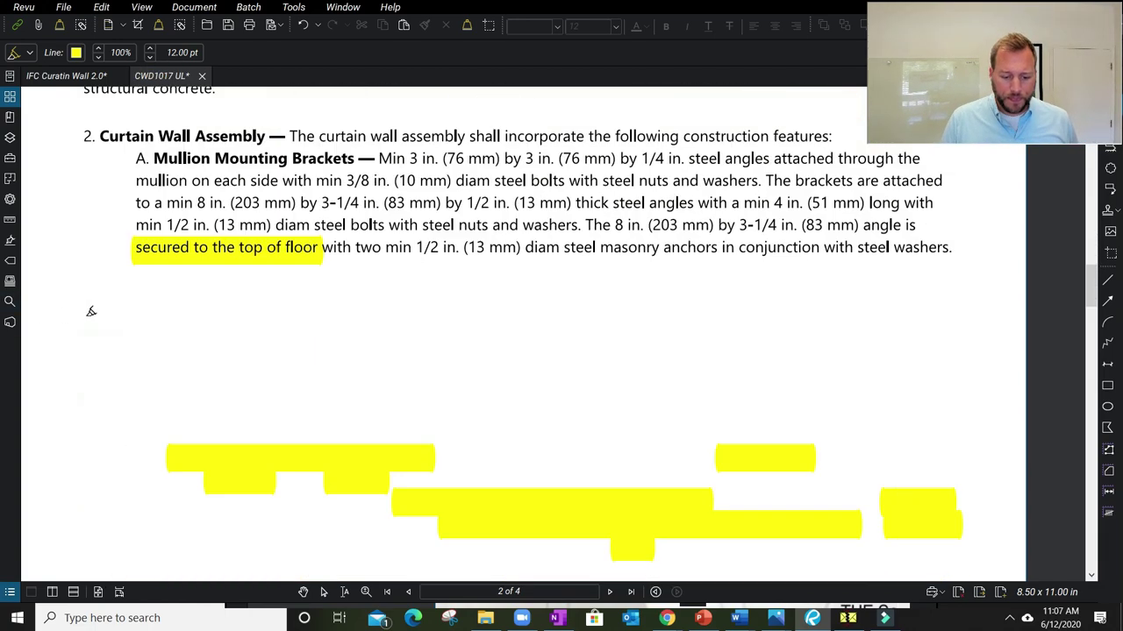
pyautogui.scroll(-10, 93, 312)
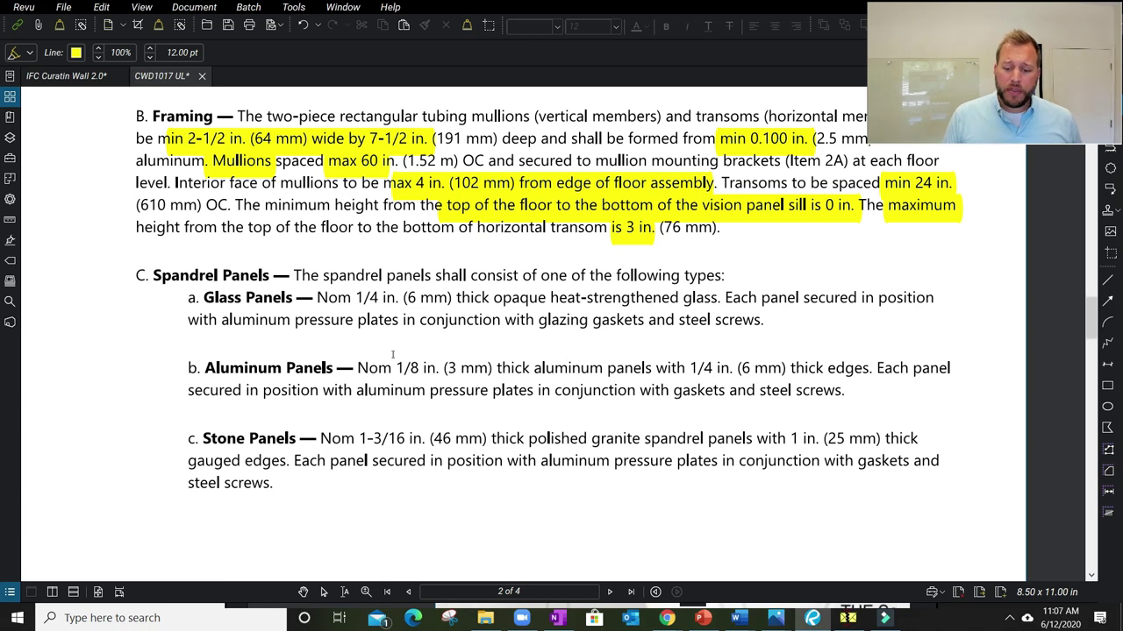
pyautogui.scroll(-2, 391, 355)
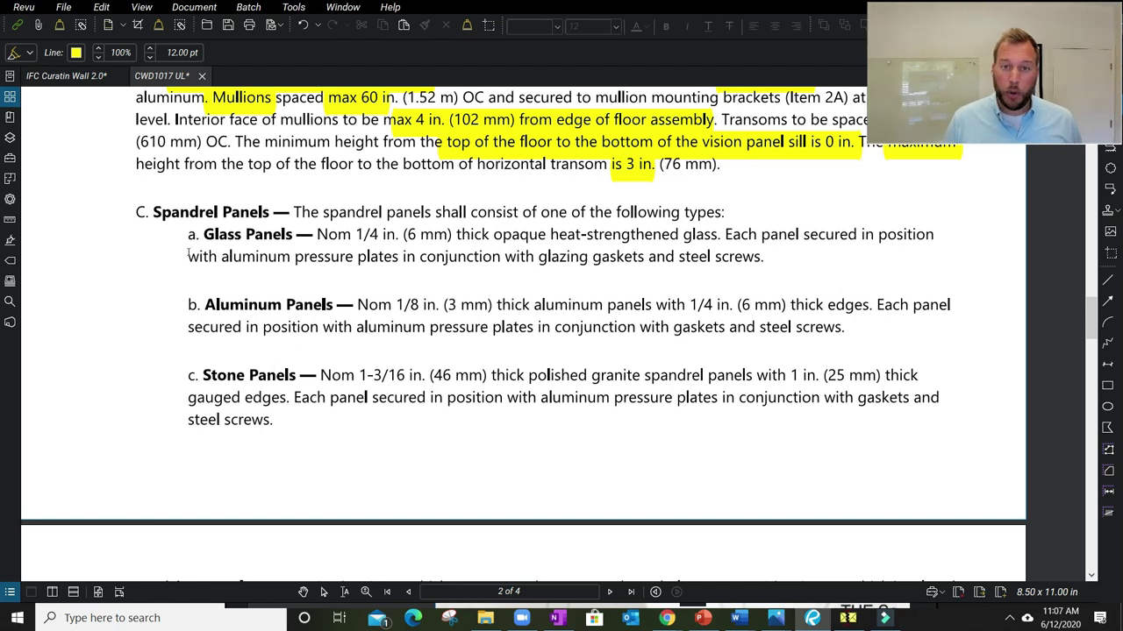
pyautogui.scroll(-5, 191, 273)
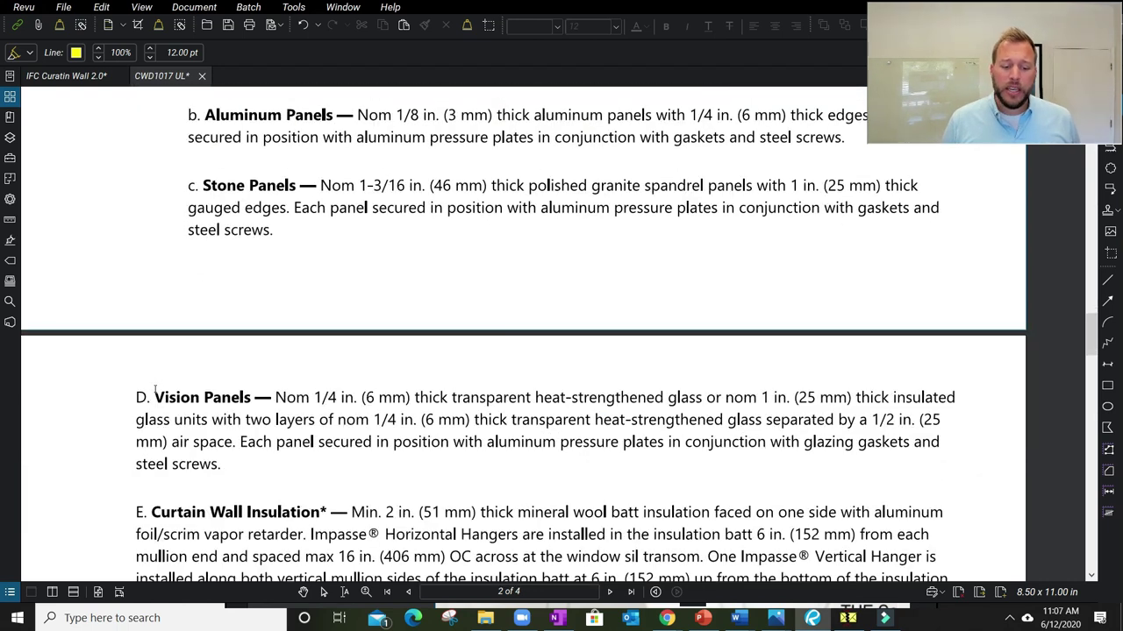
pyautogui.moveTo(155, 398); pyautogui.dragTo(251, 399)
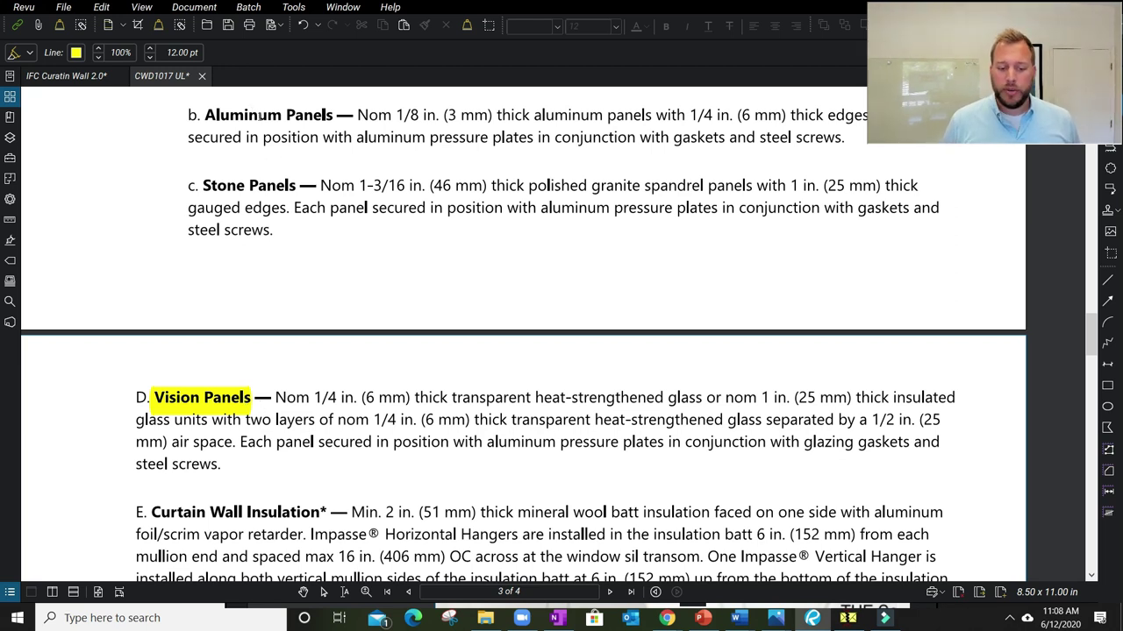
# Highlight the Curtain Wall Insulation heading
pyautogui.scroll(3, 279, 139)
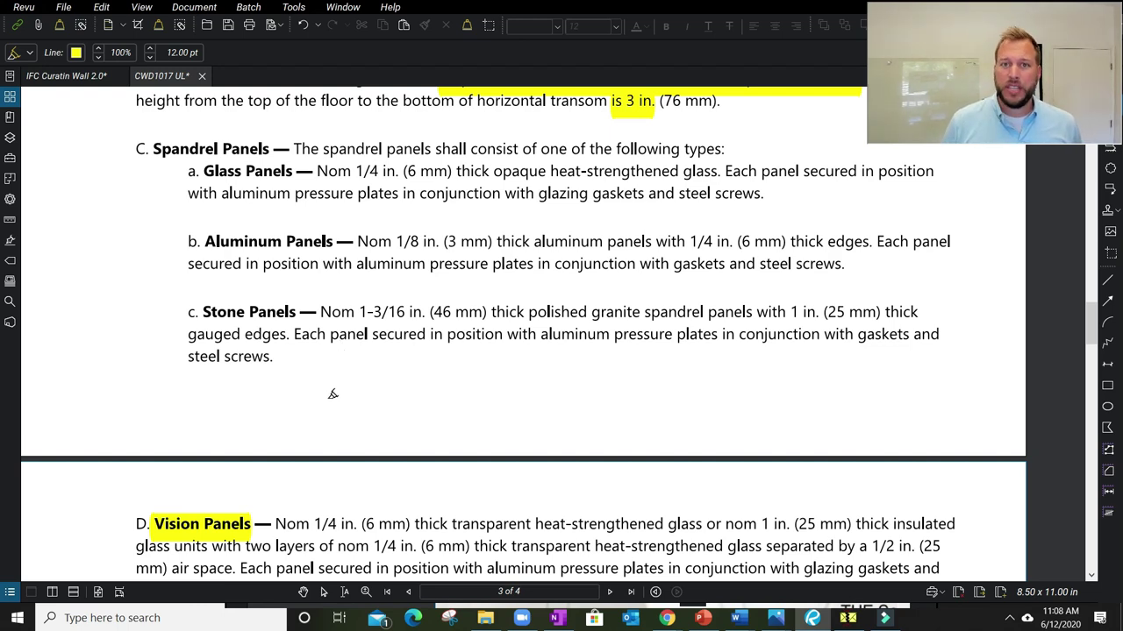
pyautogui.scroll(-3, 333, 394)
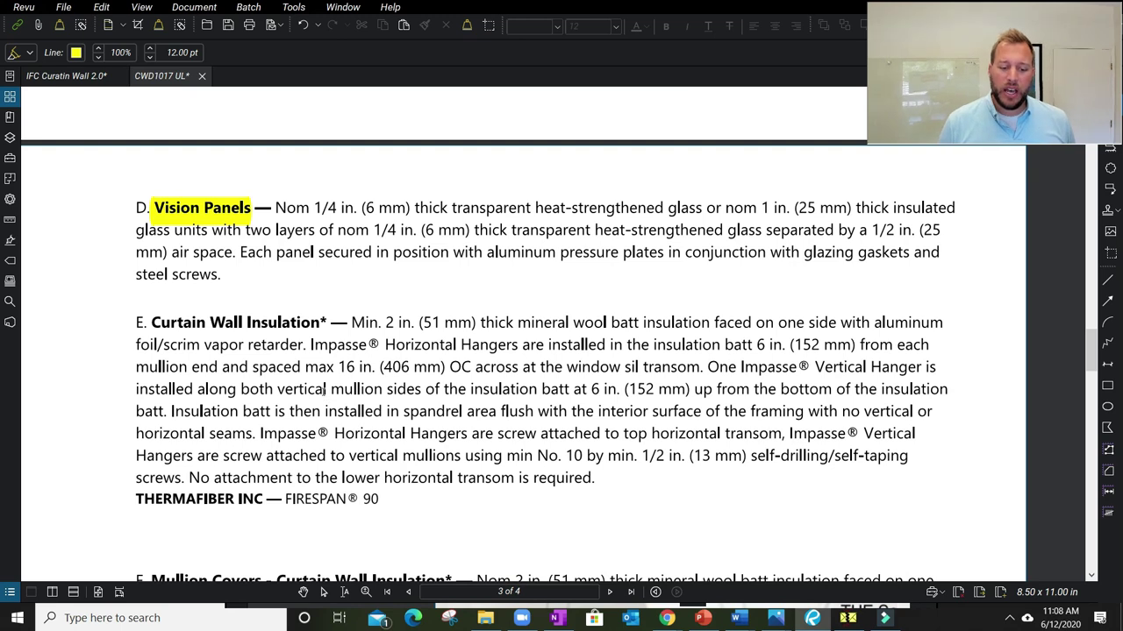
pyautogui.scroll(-1, 326, 389)
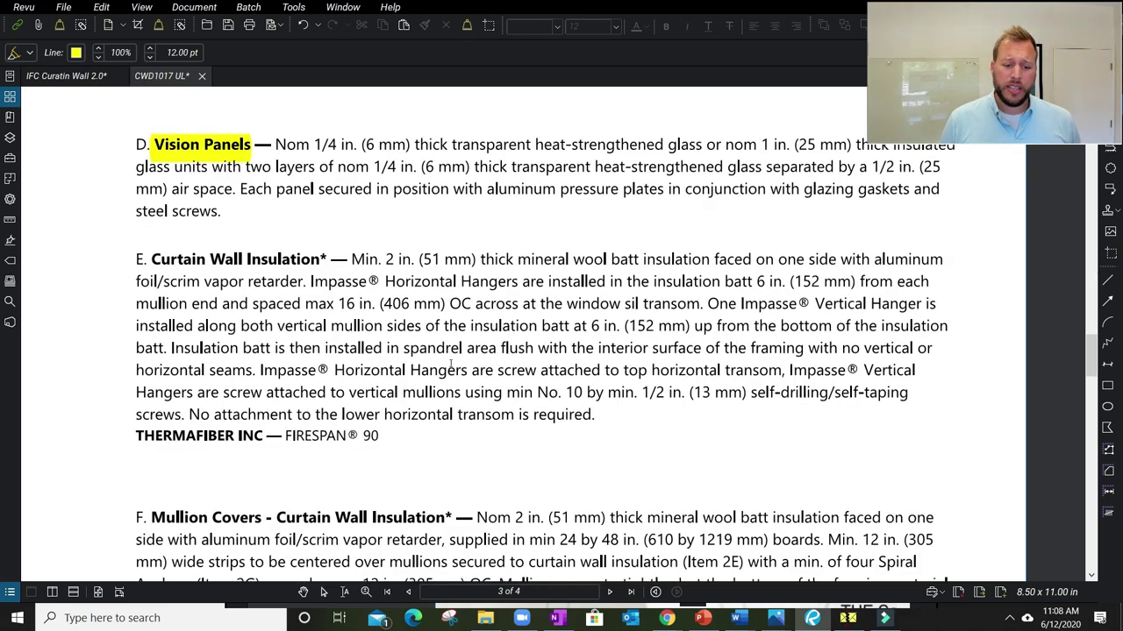
pyautogui.moveTo(160, 256); pyautogui.dragTo(321, 262)
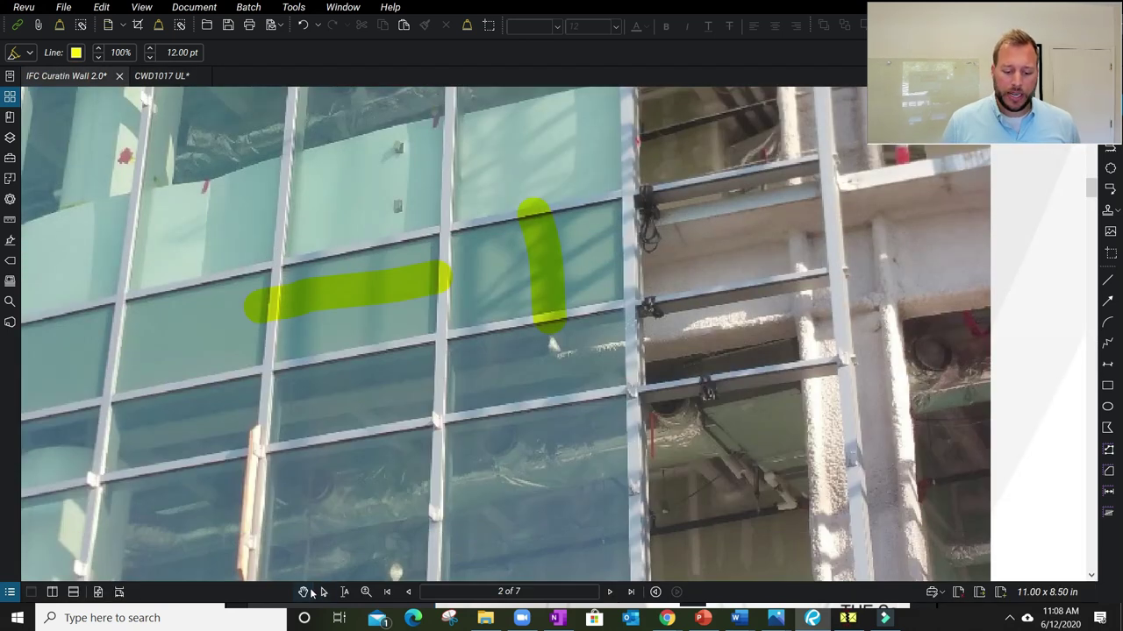
# Delete the horizontal and vertical green highlight strokes from the curtain-wall photo
pyautogui.click(303, 592)
pyautogui.click(364, 293)
pyautogui.rightClick(360, 293)
pyautogui.click(415, 270)
pyautogui.rightClick(535, 249)
pyautogui.click(559, 255)
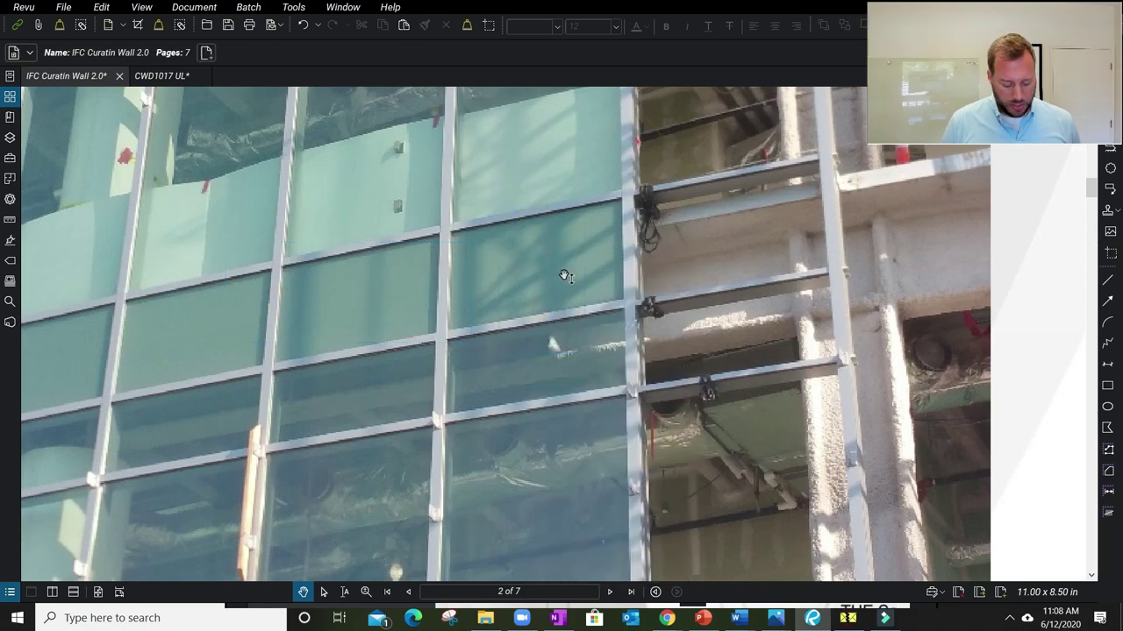
pyautogui.press('e')
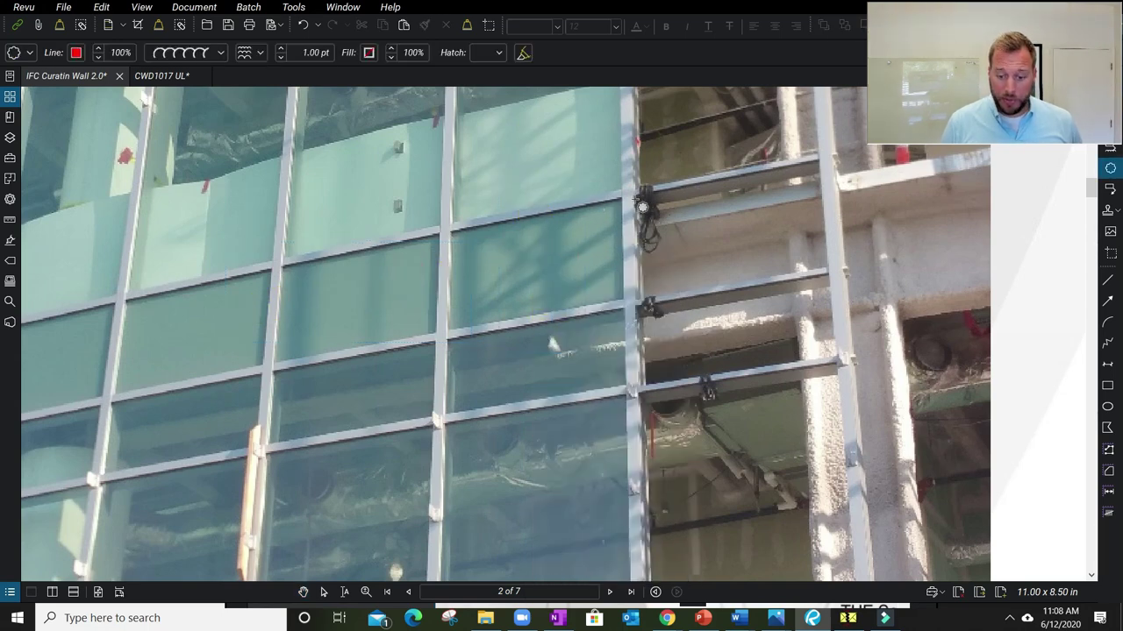
# Draw a test red cloud over the upper glass panels, remove it, and return to the CWD1017 UL listing
pyautogui.moveTo(624, 209); pyautogui.dragTo(290, 343)
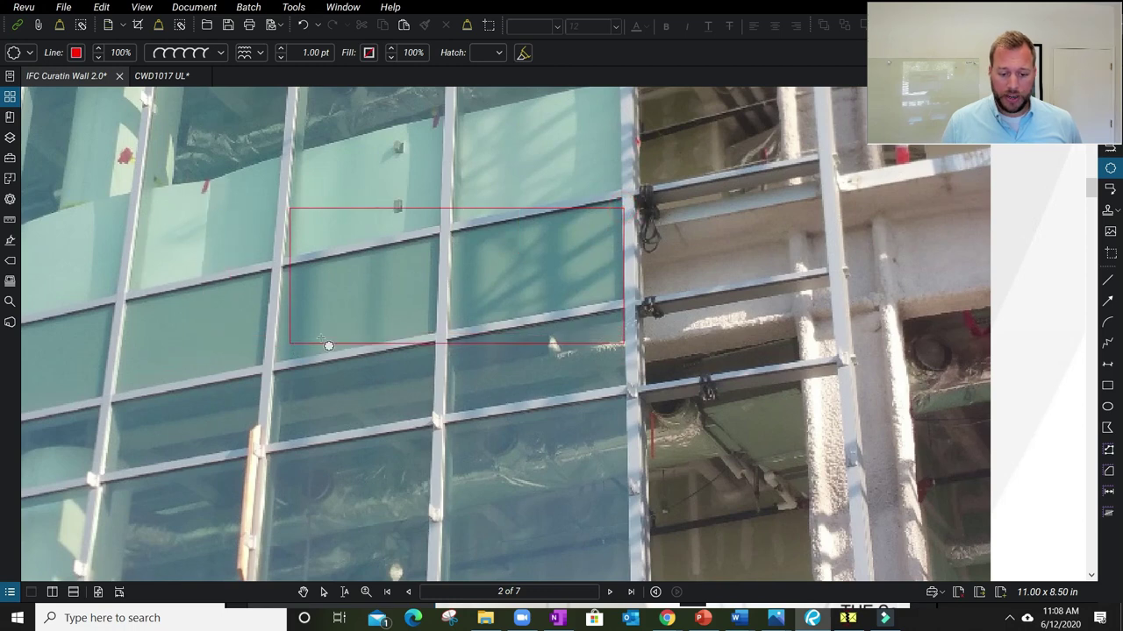
pyautogui.rightClick(521, 208)
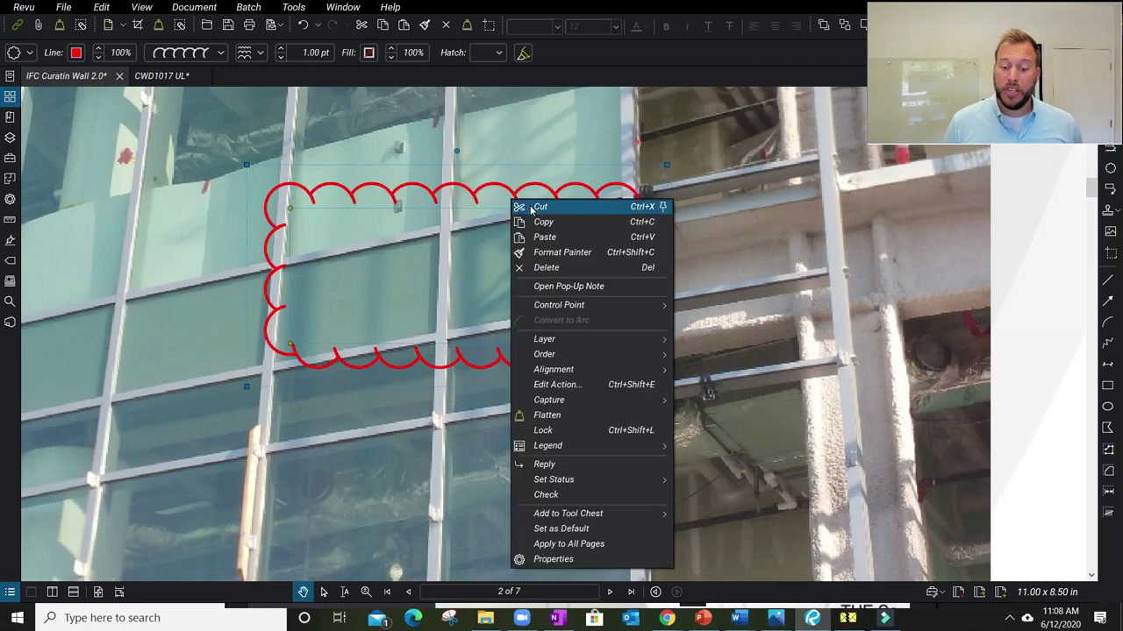
pyautogui.click(528, 210)
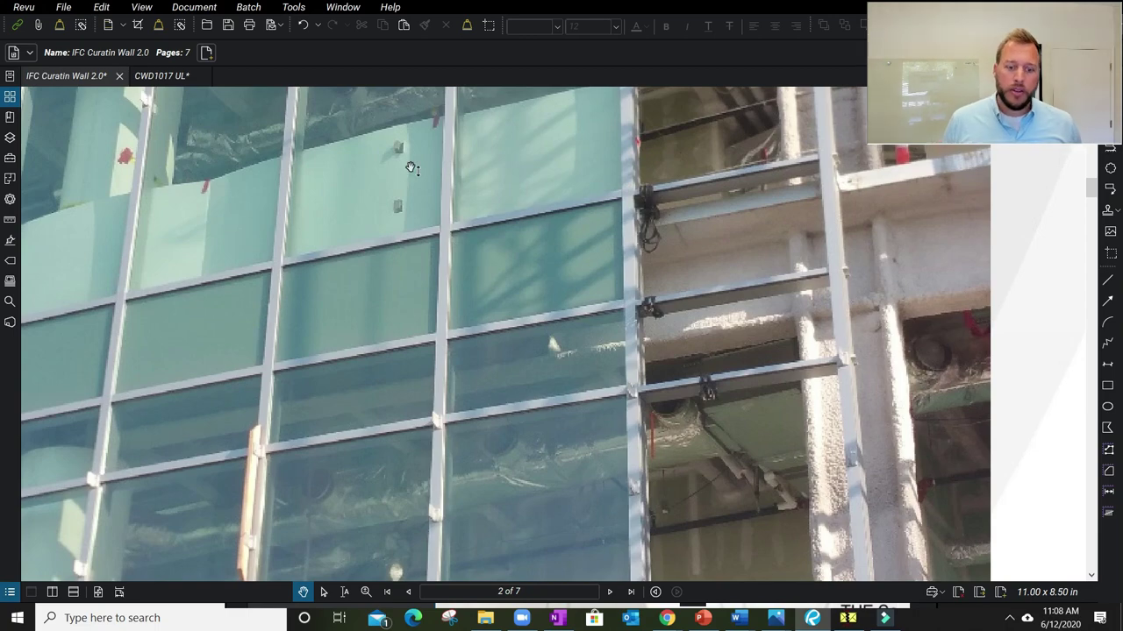
pyautogui.click(162, 76)
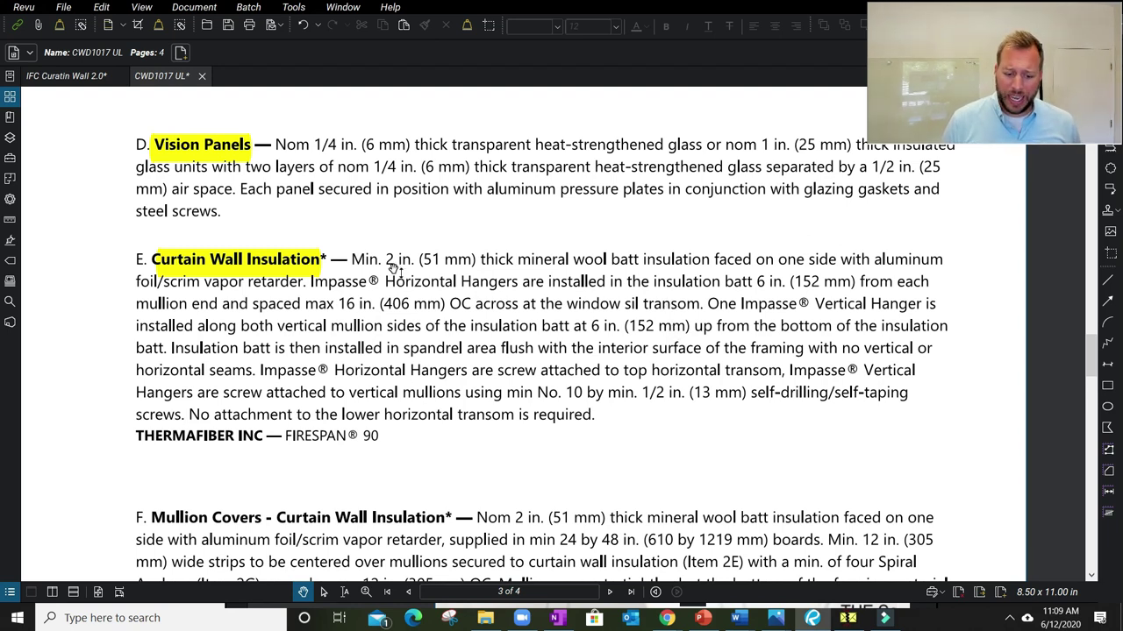
# Highlight 'Min. 2 in', the THERMAFIBER INC — FIRESPAN® 90 line and 'Impasse® Horizontal Hangers' in item E
pyautogui.press('h')
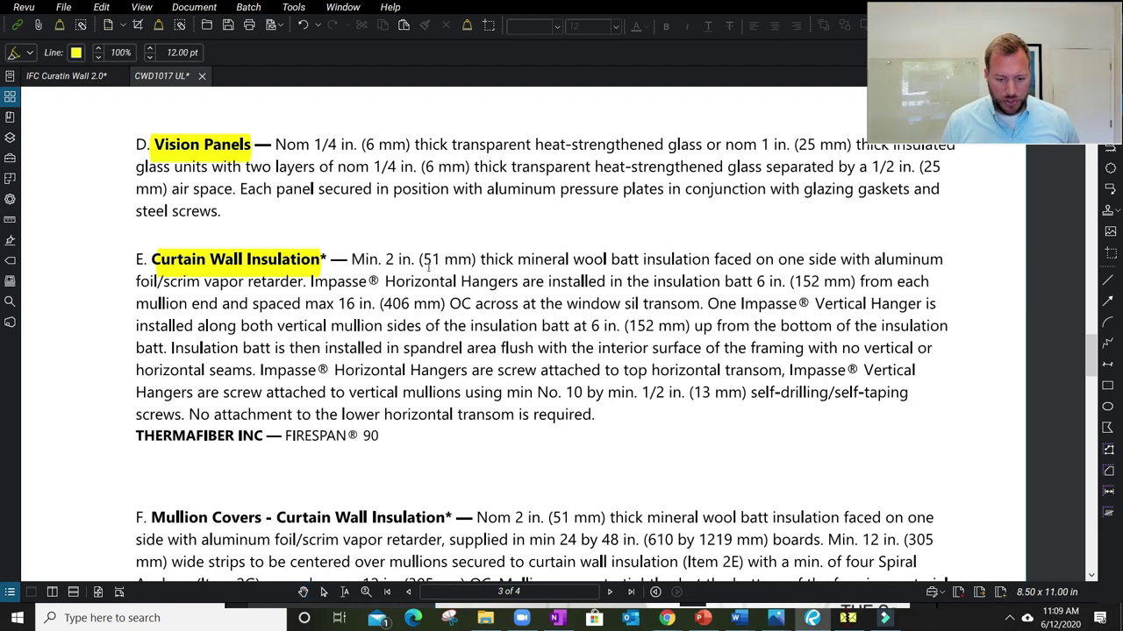
pyautogui.moveTo(349, 259); pyautogui.dragTo(411, 261)
pyautogui.moveTo(382, 429); pyautogui.dragTo(145, 448)
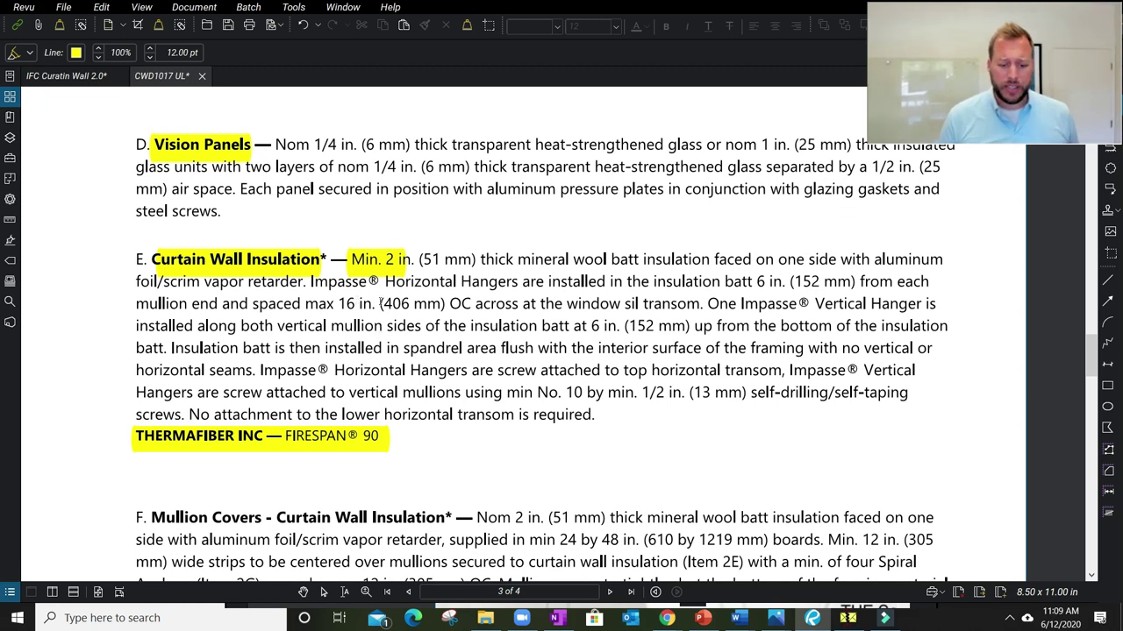
pyautogui.doubleClick(311, 281)
pyautogui.moveTo(311, 281); pyautogui.dragTo(515, 289)
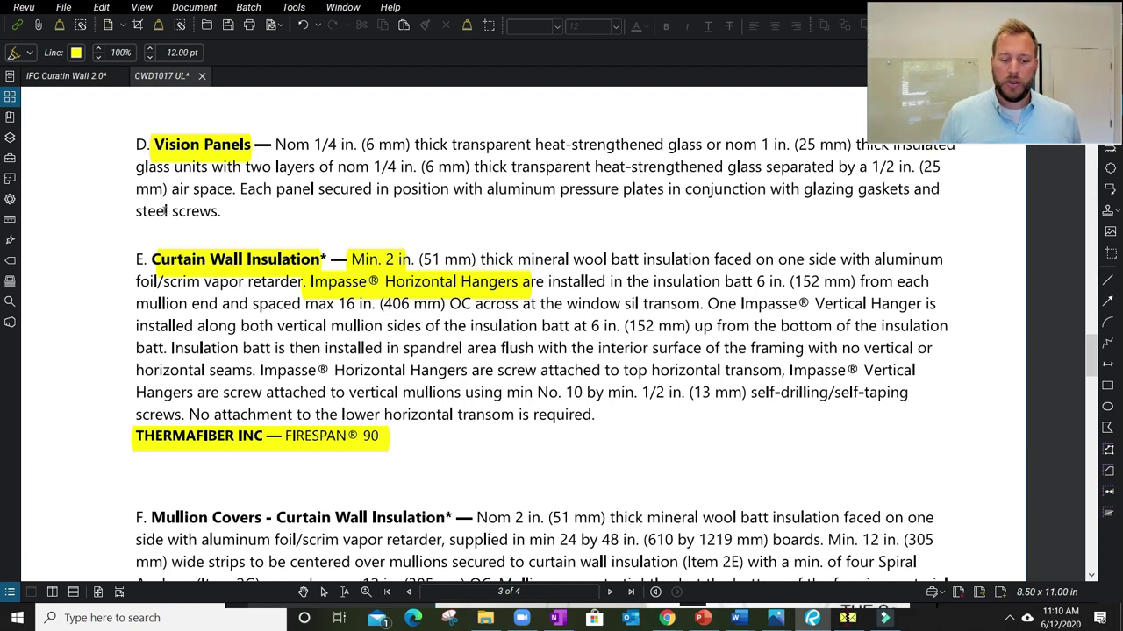
# Go to slide 4 of the site photos and pan the page to frame both photos
pyautogui.click(68, 77)
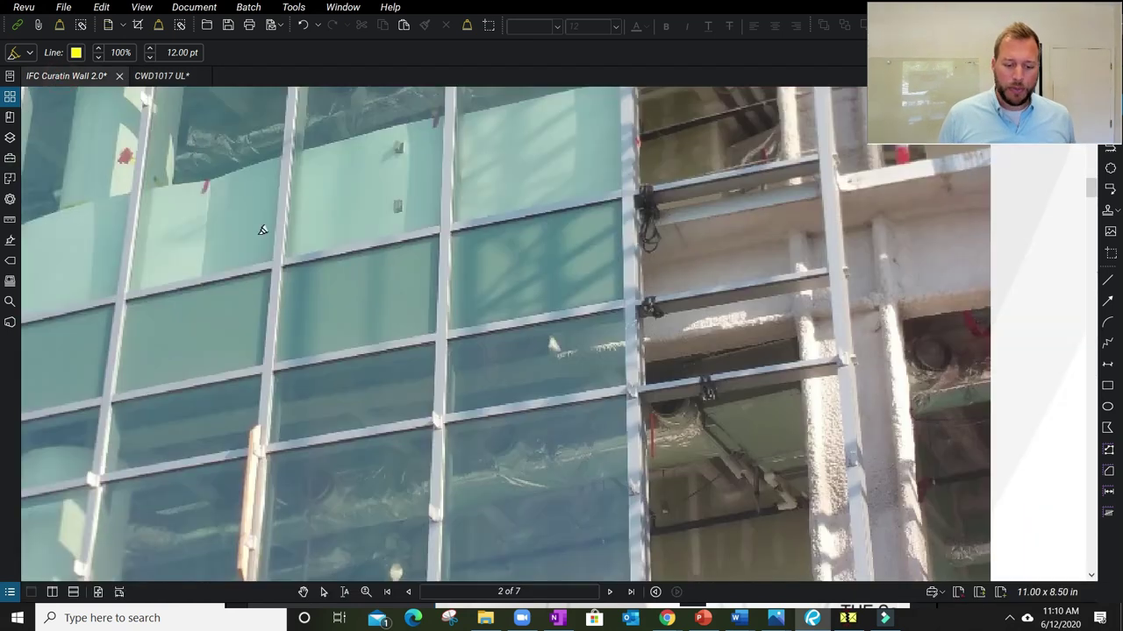
pyautogui.click(613, 592)
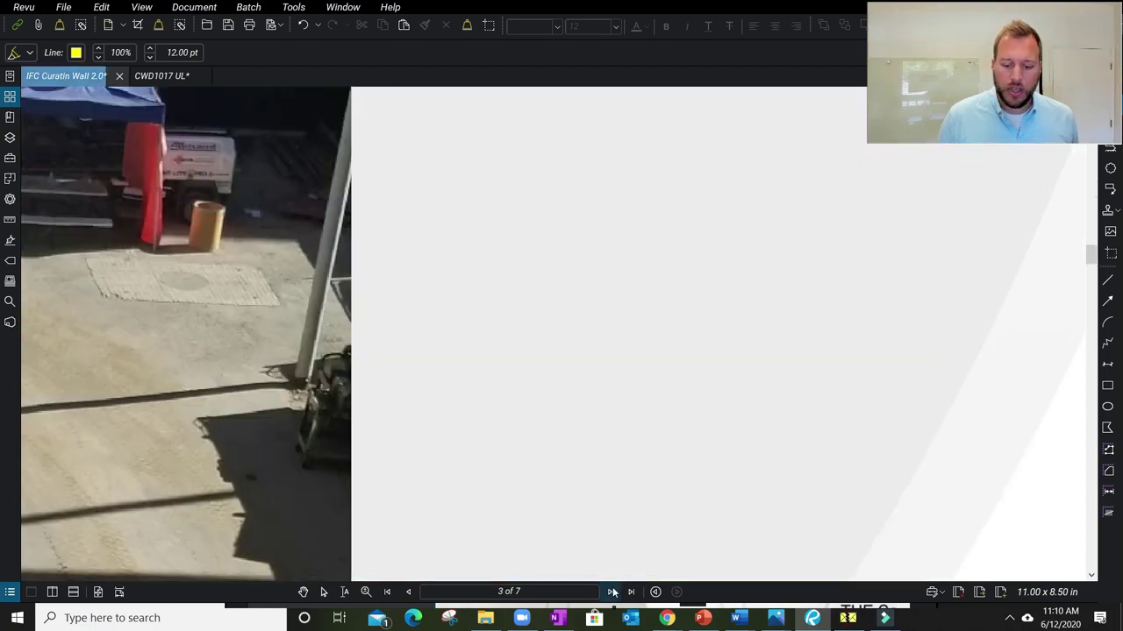
pyautogui.click(612, 592)
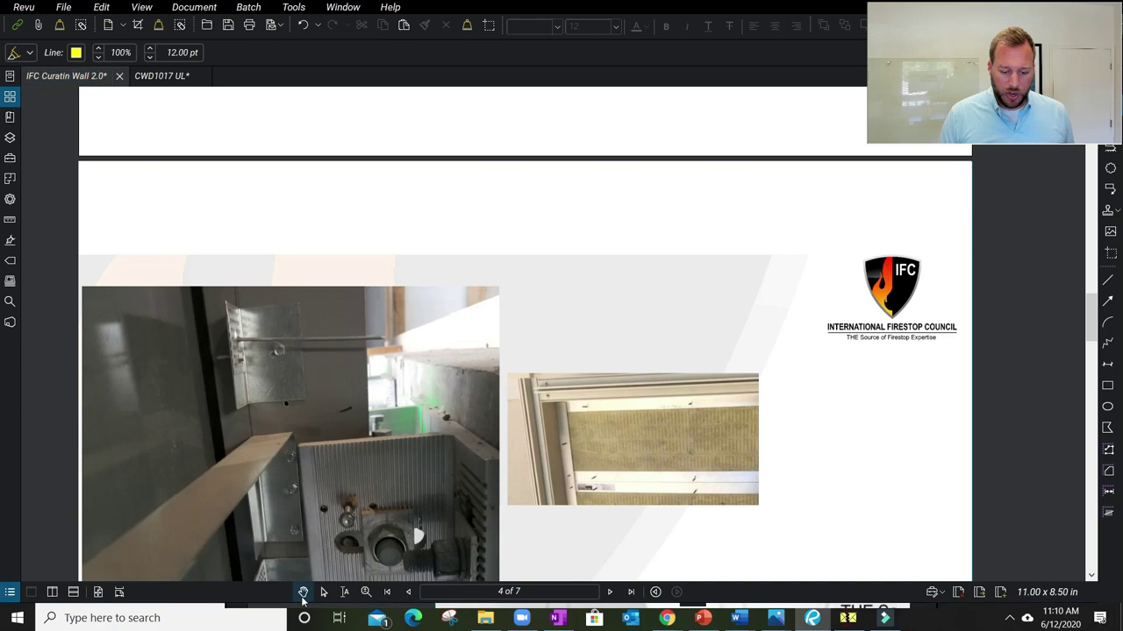
pyautogui.click(302, 592)
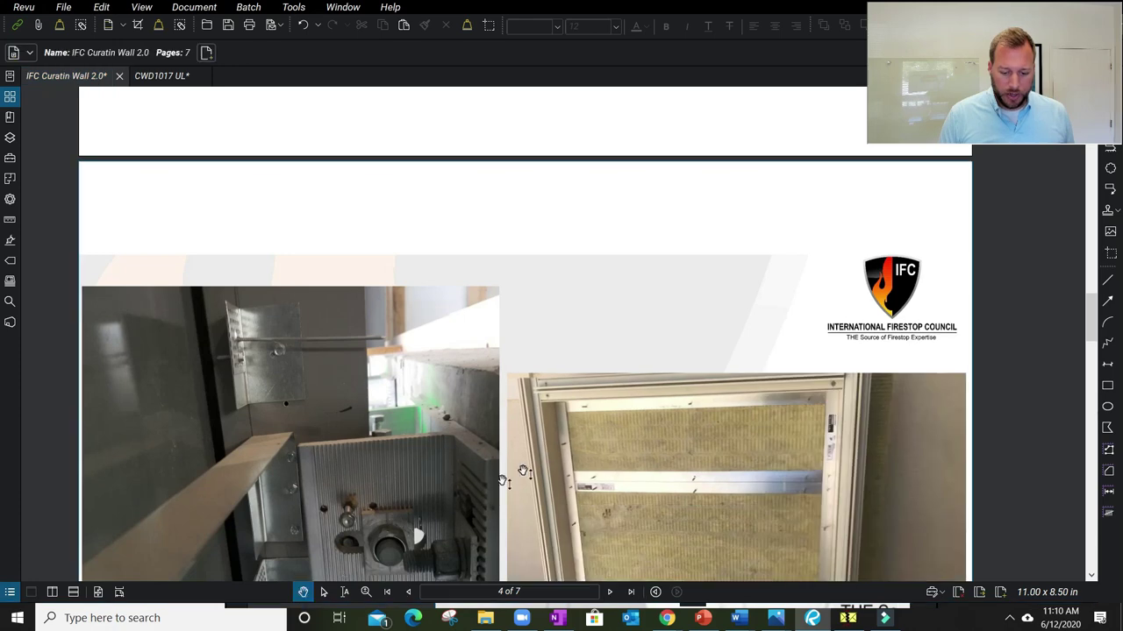
pyautogui.moveTo(593, 326); pyautogui.dragTo(711, 164)
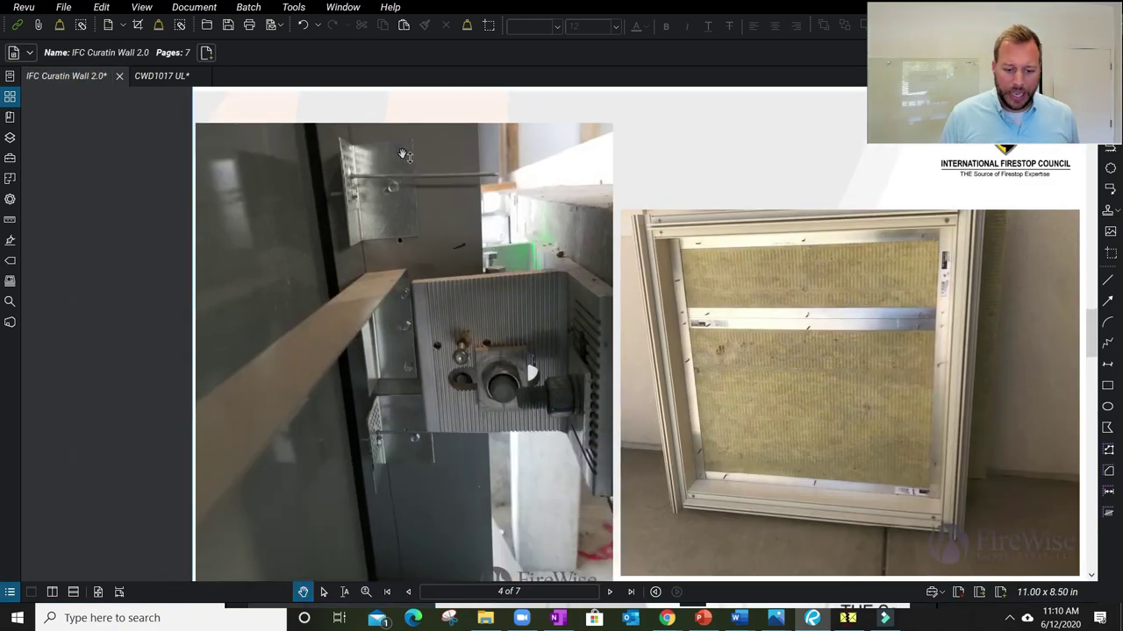
# Cloud the bracket in the left photo and delete the extra cloud drawn over the right photo's rail
pyautogui.press('r')
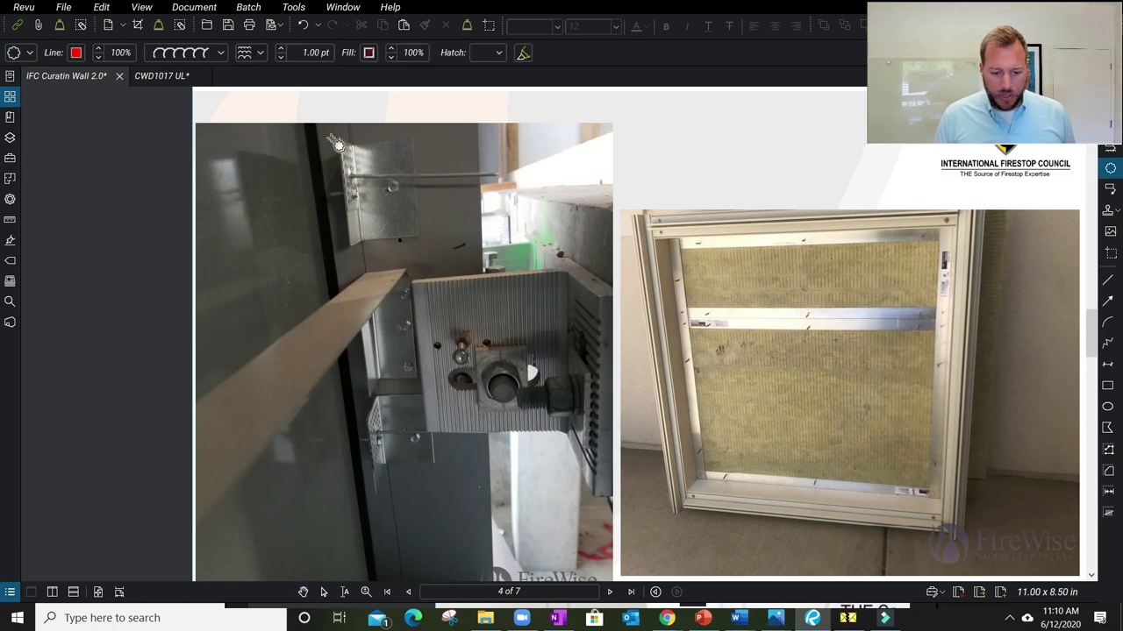
pyautogui.moveTo(331, 138); pyautogui.dragTo(454, 237)
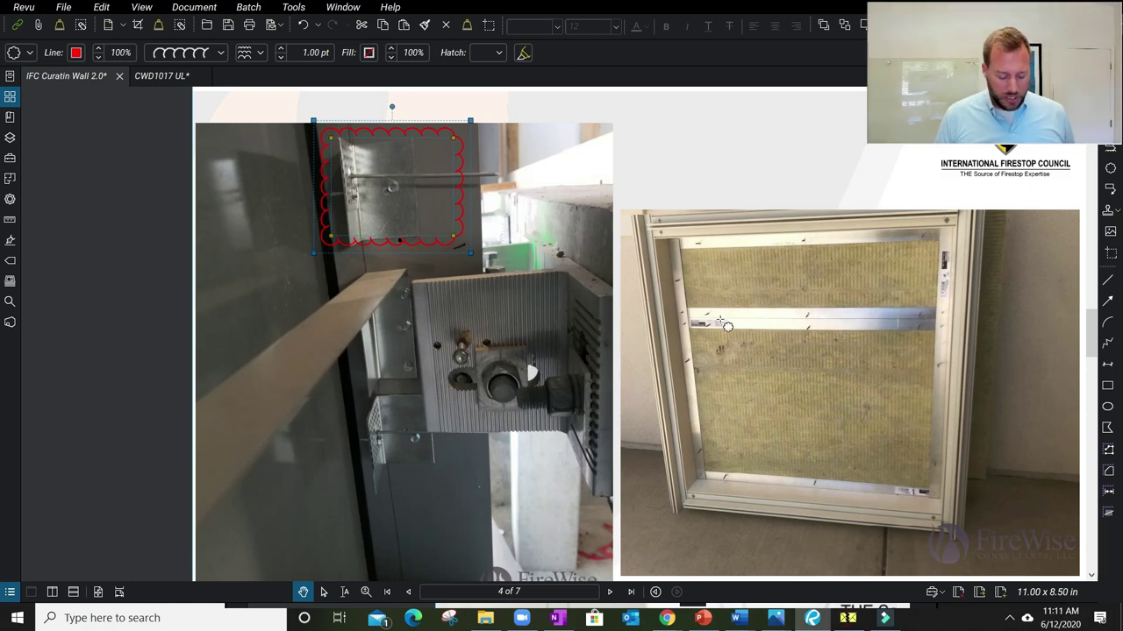
pyautogui.moveTo(691, 309); pyautogui.dragTo(937, 330)
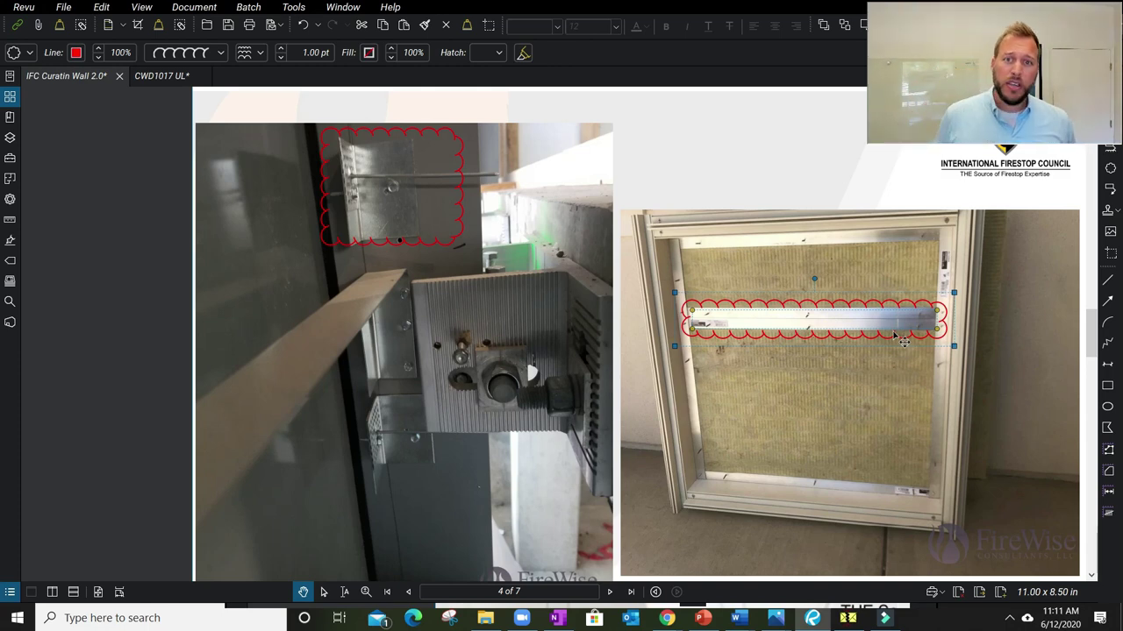
pyautogui.rightClick(904, 342)
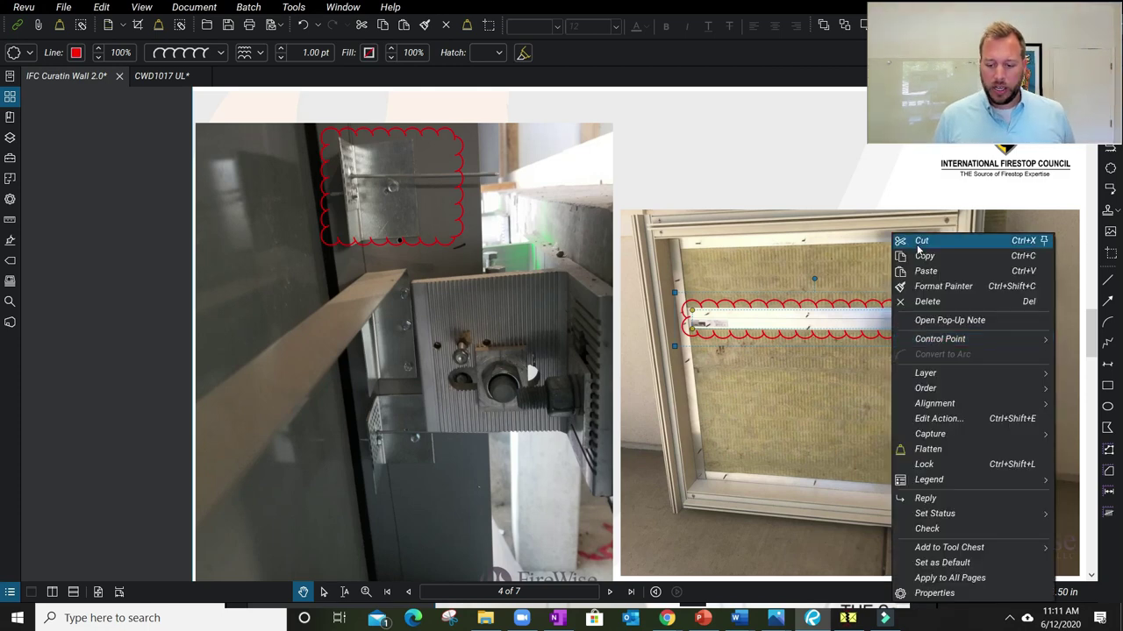
pyautogui.press('Escape')
pyautogui.press('Delete')
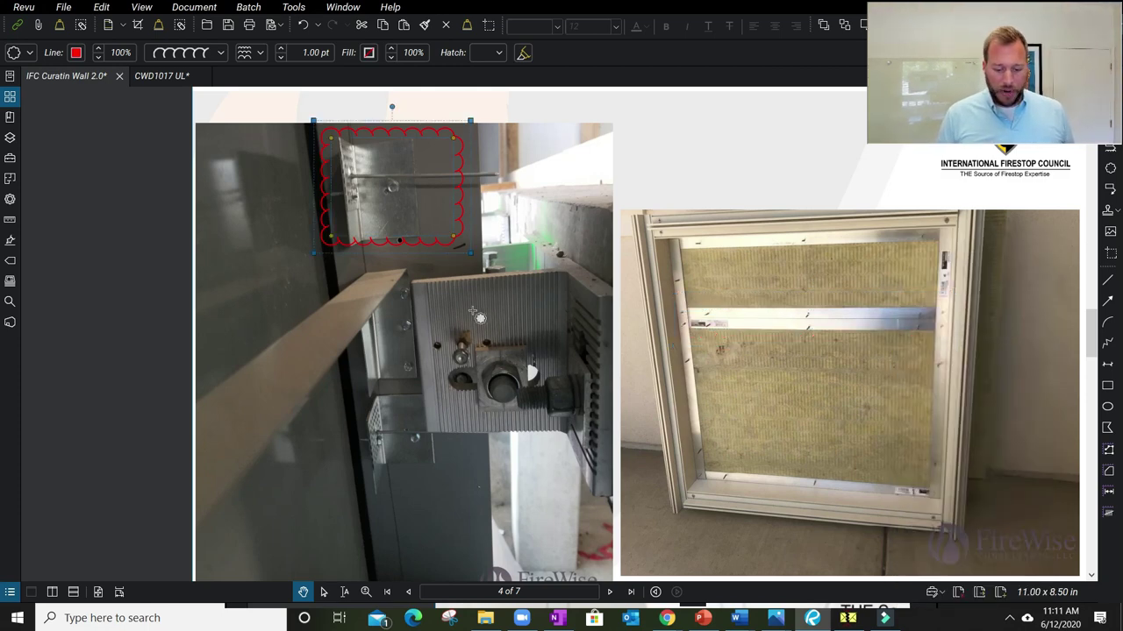
pyautogui.press('c')
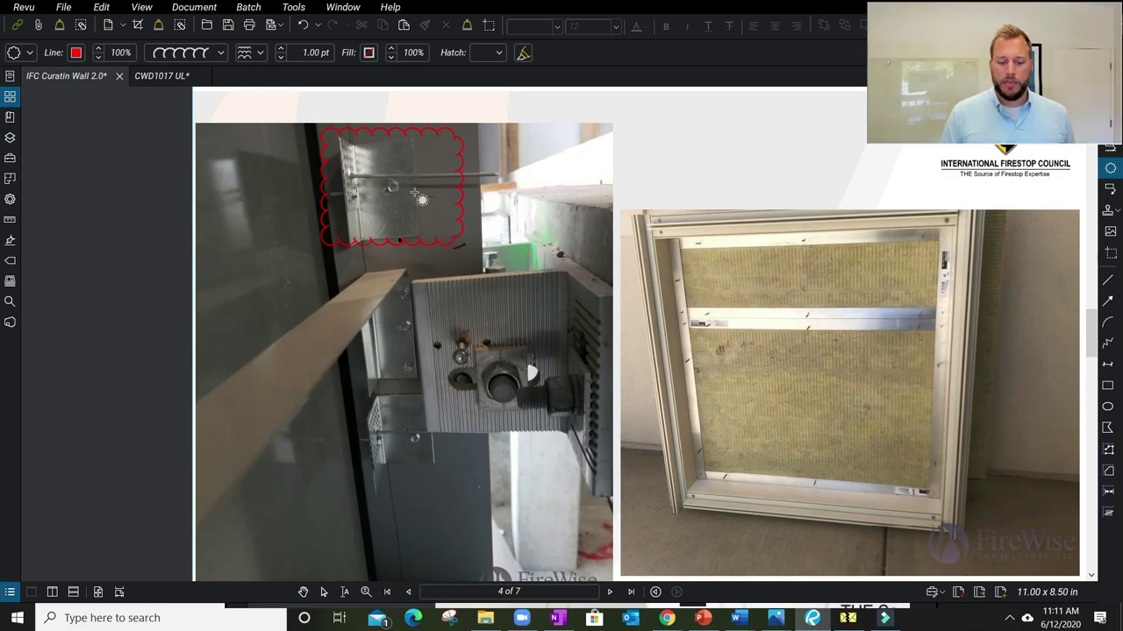
# Zoom in and cloud the bracket plate's hole and second fastener point, then return to the CWD1017 UL listing
pyautogui.scroll(4, 359, 153)
pyautogui.scroll(1, 360, 153)
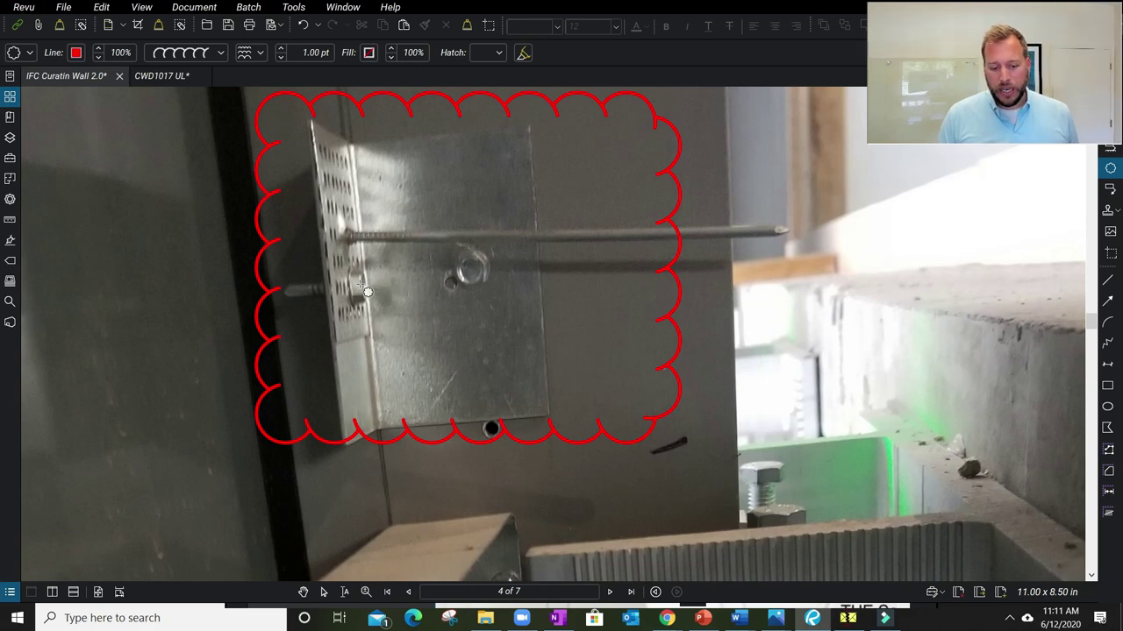
pyautogui.moveTo(445, 258); pyautogui.dragTo(521, 300)
pyautogui.moveTo(337, 270); pyautogui.dragTo(374, 312)
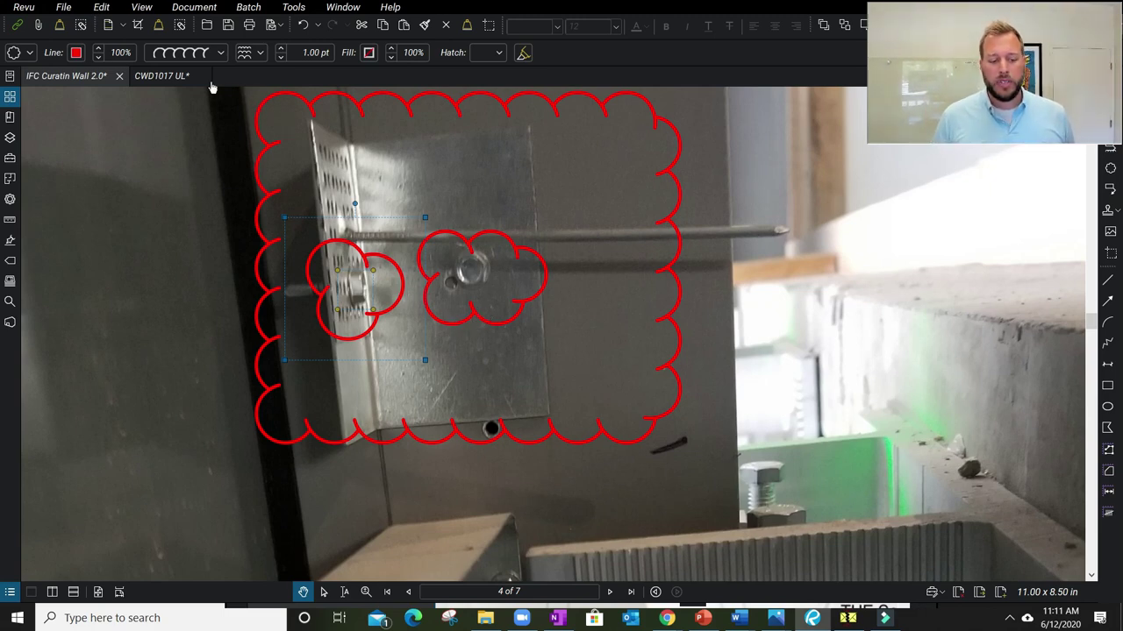
pyautogui.click(171, 78)
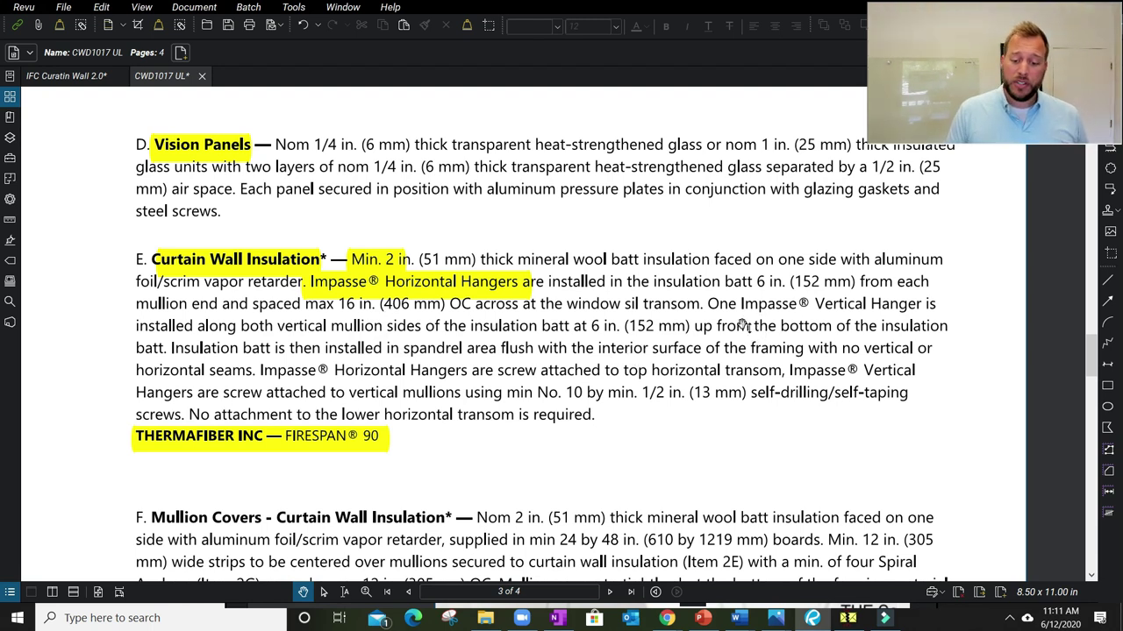
# Highlight '6 in. (152 mm) up from the bottom of', 'screw attached' and 'No. 10 by min. 1/2 in.' in section E
pyautogui.press('h')
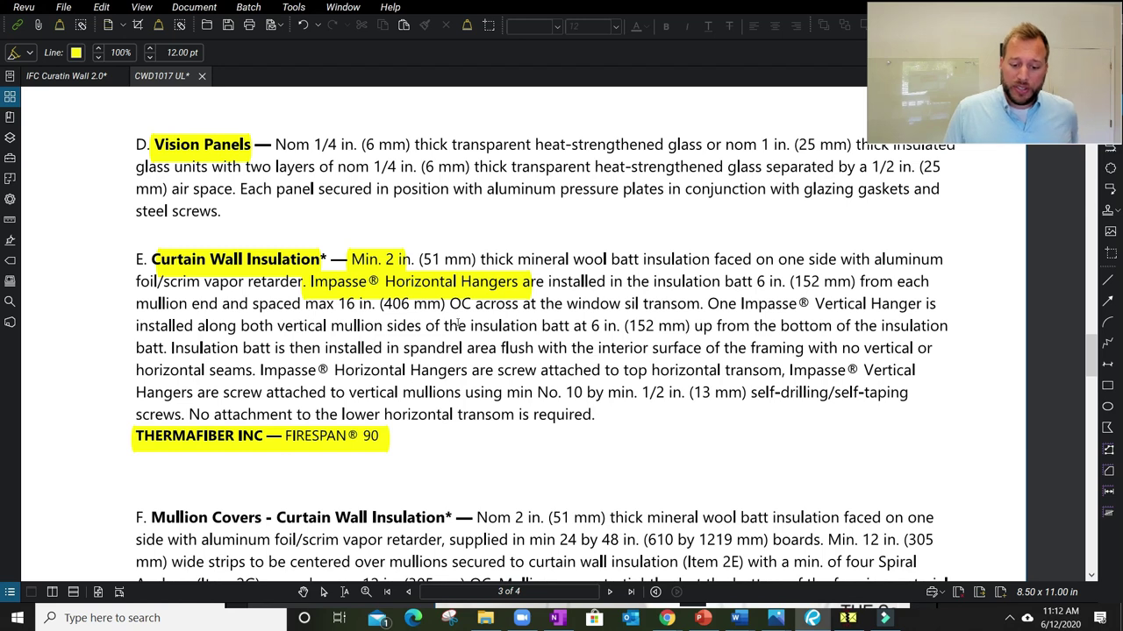
pyautogui.moveTo(590, 326); pyautogui.dragTo(842, 325)
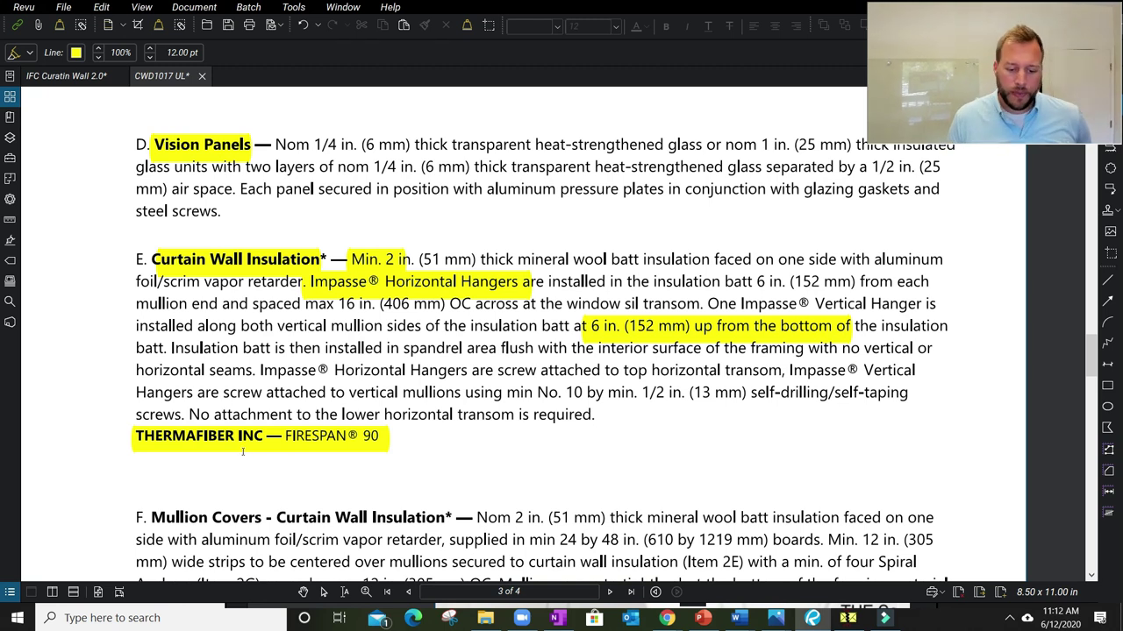
pyautogui.moveTo(496, 370); pyautogui.dragTo(600, 370)
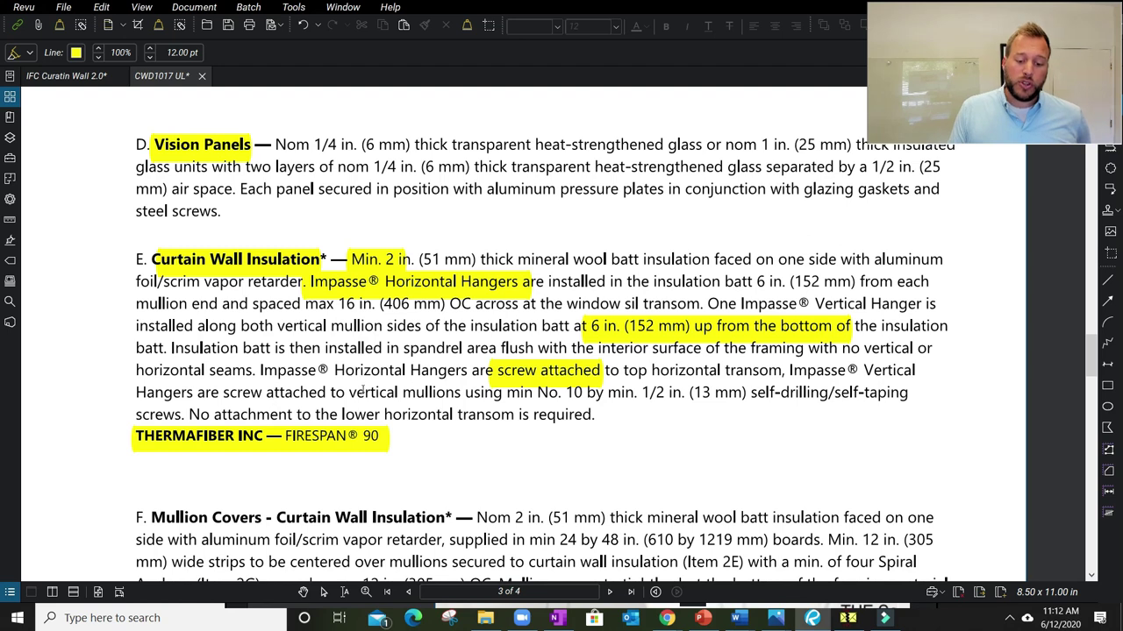
pyautogui.moveTo(535, 393); pyautogui.dragTo(701, 395)
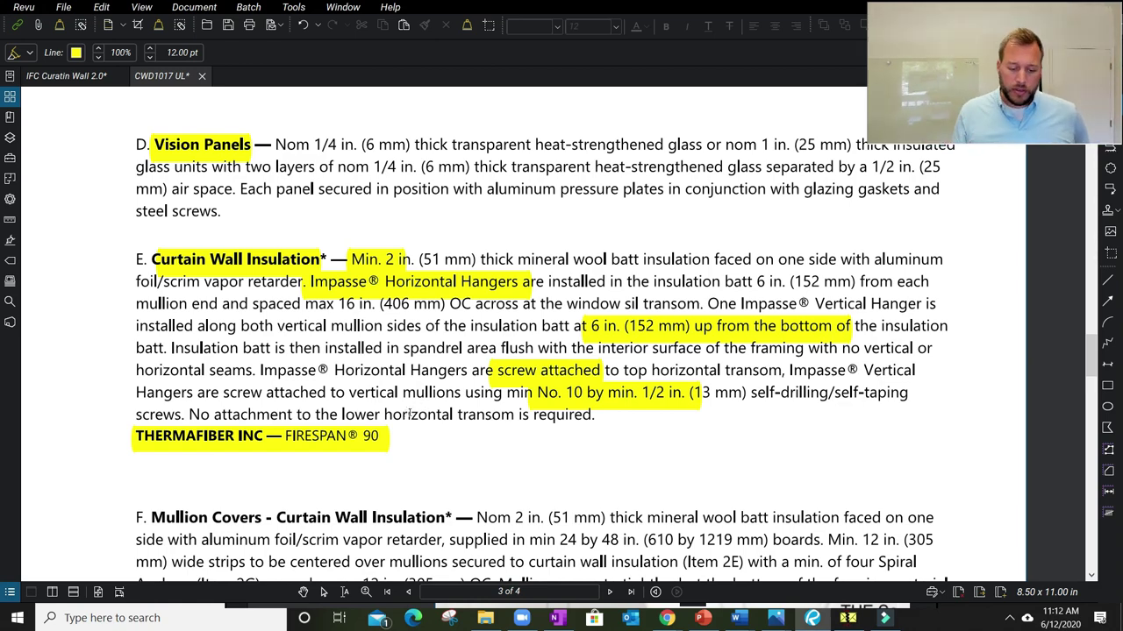
# Highlight 'FIRESPAN® 90', 'Nom 2 in.' and 'min 24 by 48 in.' in section F, Mullion Covers
pyautogui.scroll(-3, 421, 413)
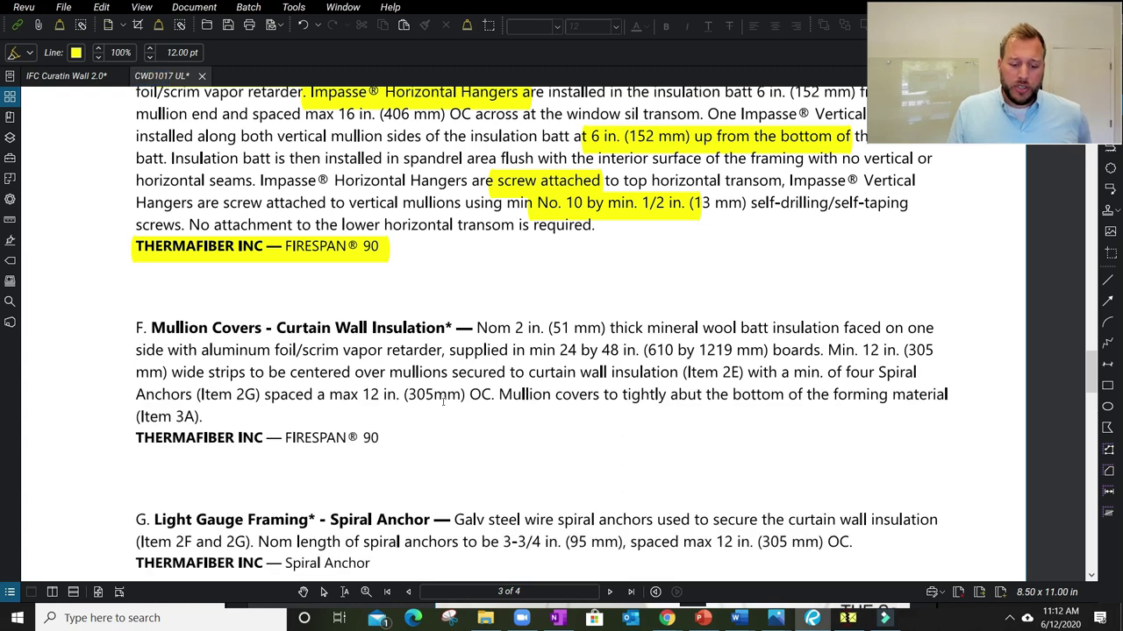
pyautogui.moveTo(386, 439); pyautogui.dragTo(282, 438)
pyautogui.moveTo(475, 327); pyautogui.dragTo(569, 329)
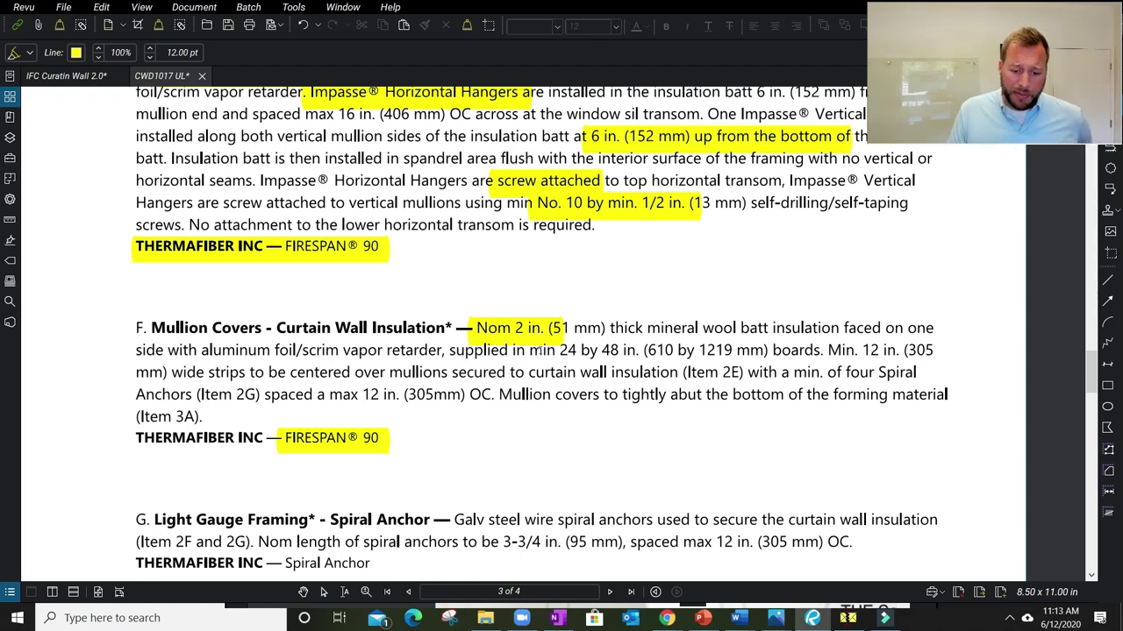
pyautogui.moveTo(542, 351); pyautogui.dragTo(641, 354)
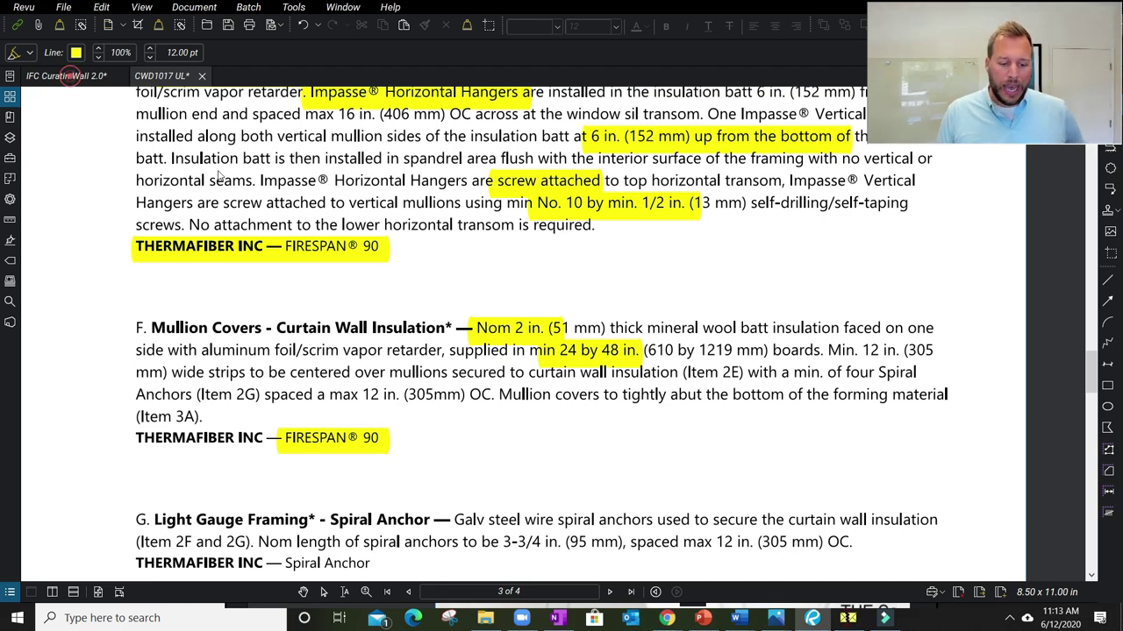
pyautogui.click(70, 77)
pyautogui.scroll(-5, 540, 339)
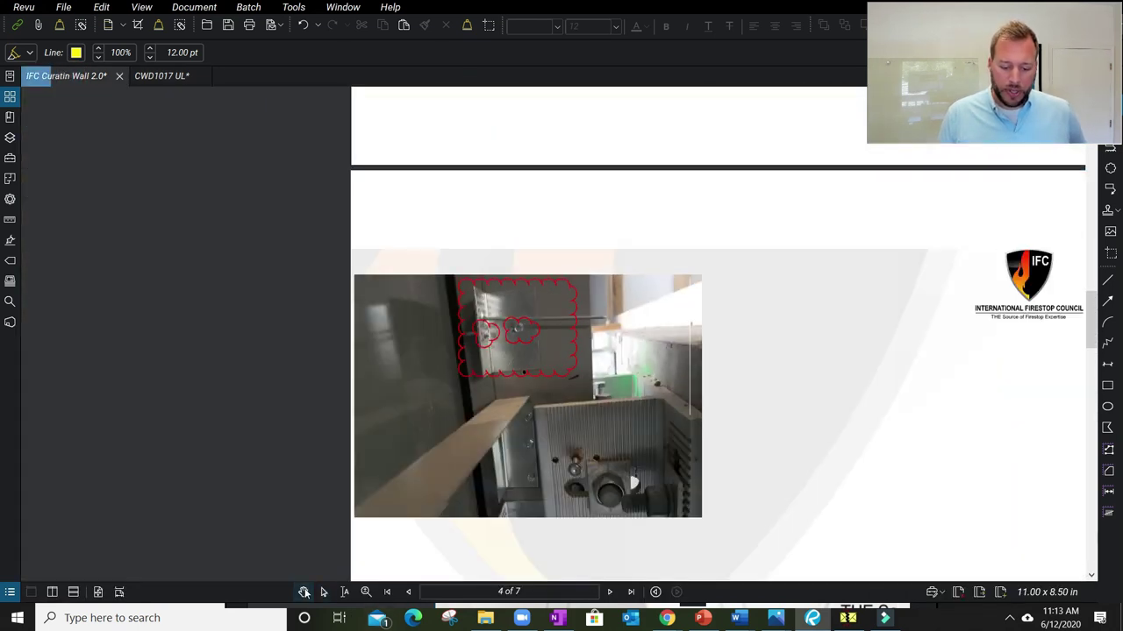
pyautogui.click(304, 592)
pyautogui.scroll(3, 742, 458)
pyautogui.moveTo(838, 405); pyautogui.dragTo(264, 243)
pyautogui.scroll(3, 264, 243)
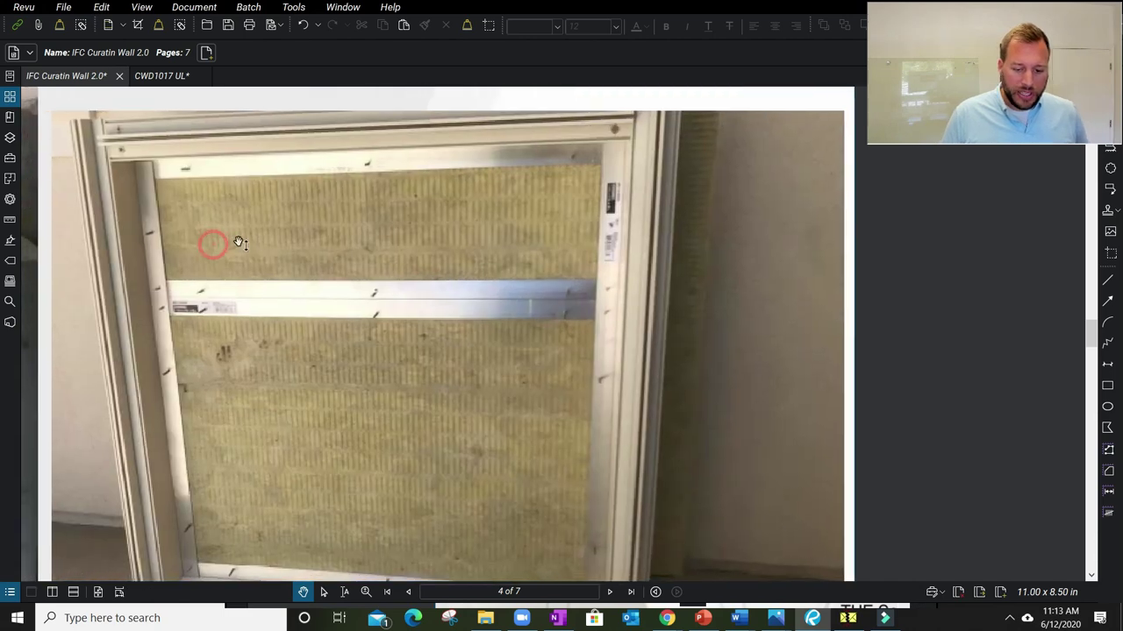
pyautogui.scroll(-2, 237, 241)
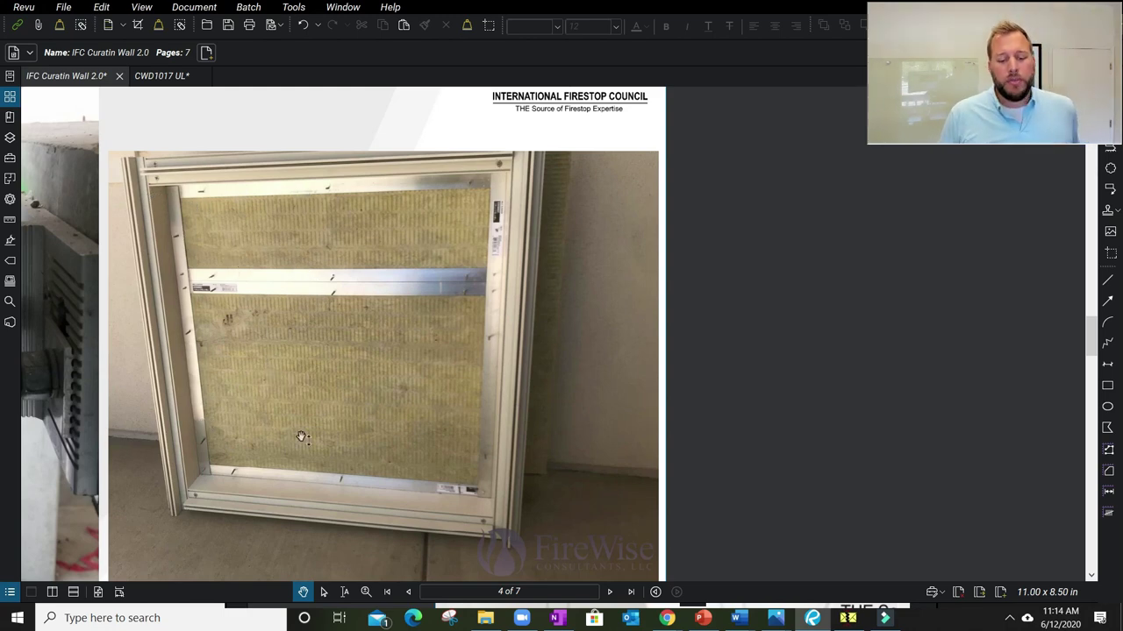
pyautogui.click(607, 593)
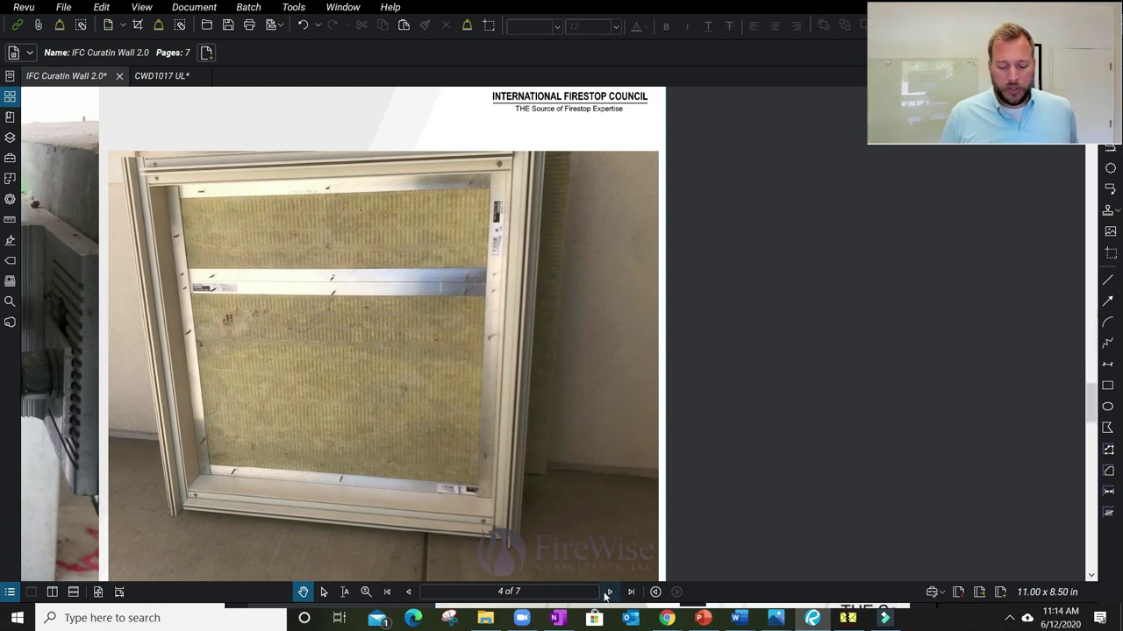
pyautogui.moveTo(339, 336); pyautogui.dragTo(685, 331)
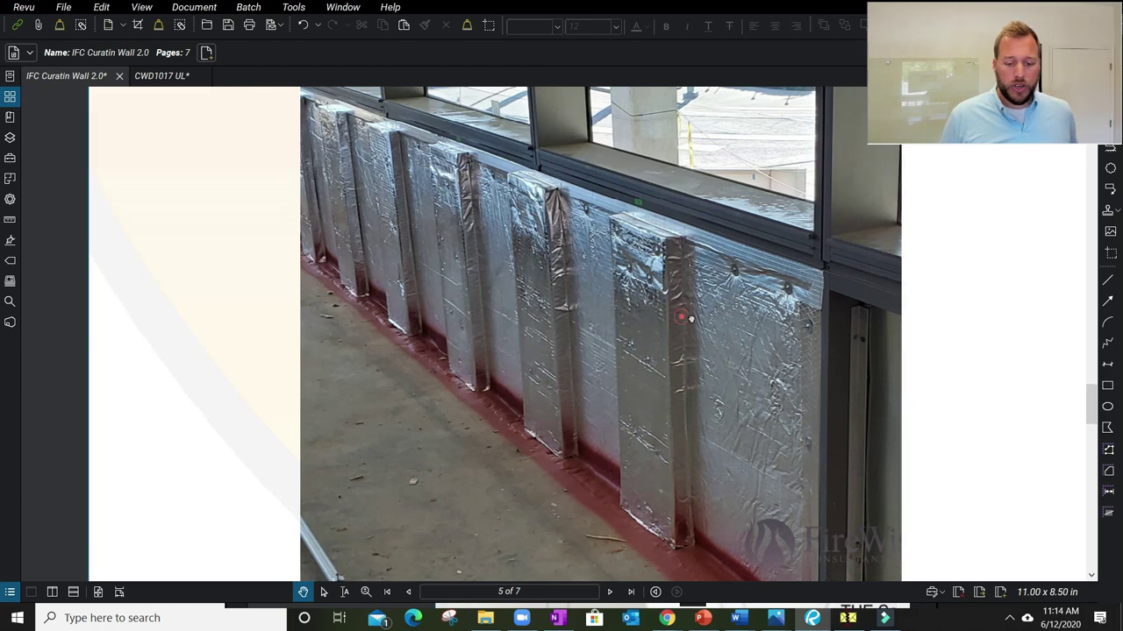
pyautogui.click(682, 317)
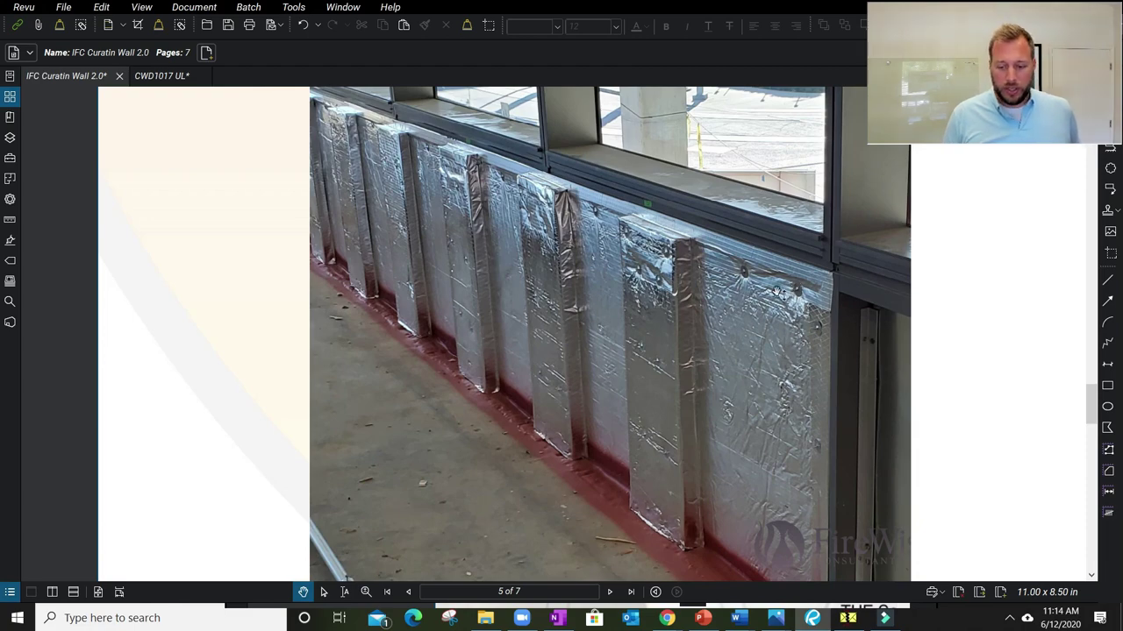
pyautogui.scroll(3, 803, 281)
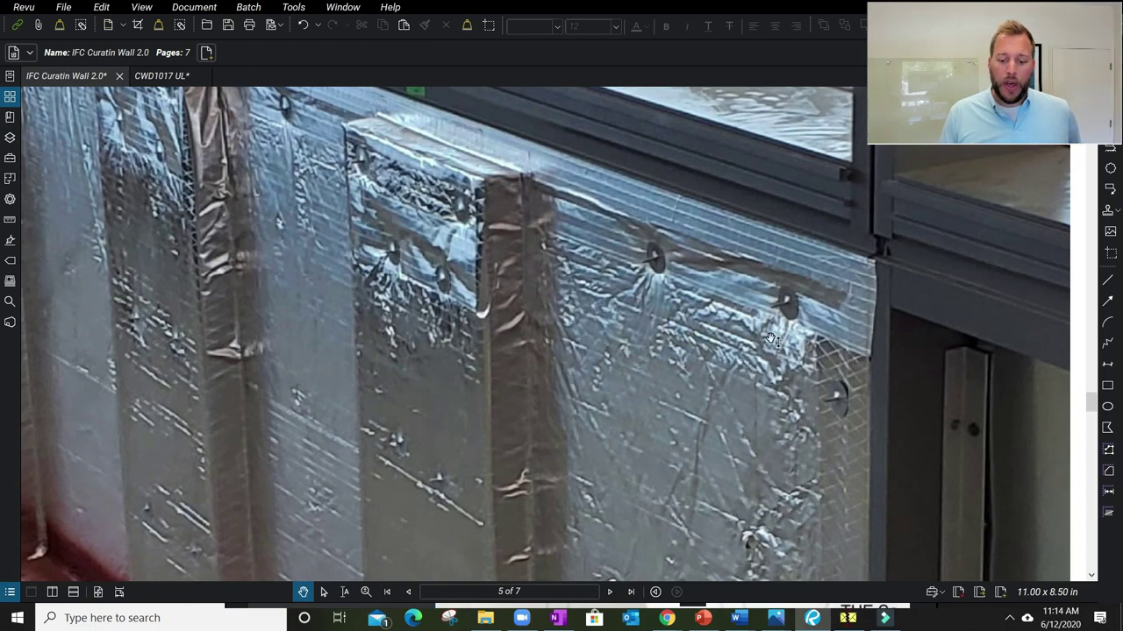
pyautogui.scroll(-3, 739, 412)
pyautogui.moveTo(737, 409); pyautogui.dragTo(704, 310)
pyautogui.scroll(2, 705, 311)
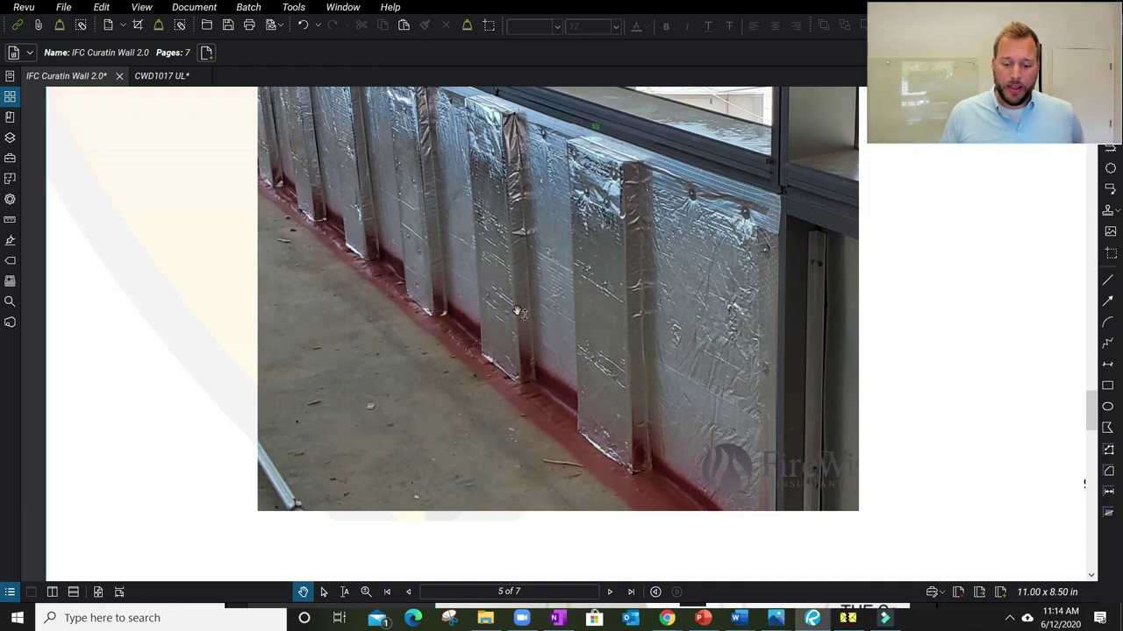
pyautogui.click(156, 76)
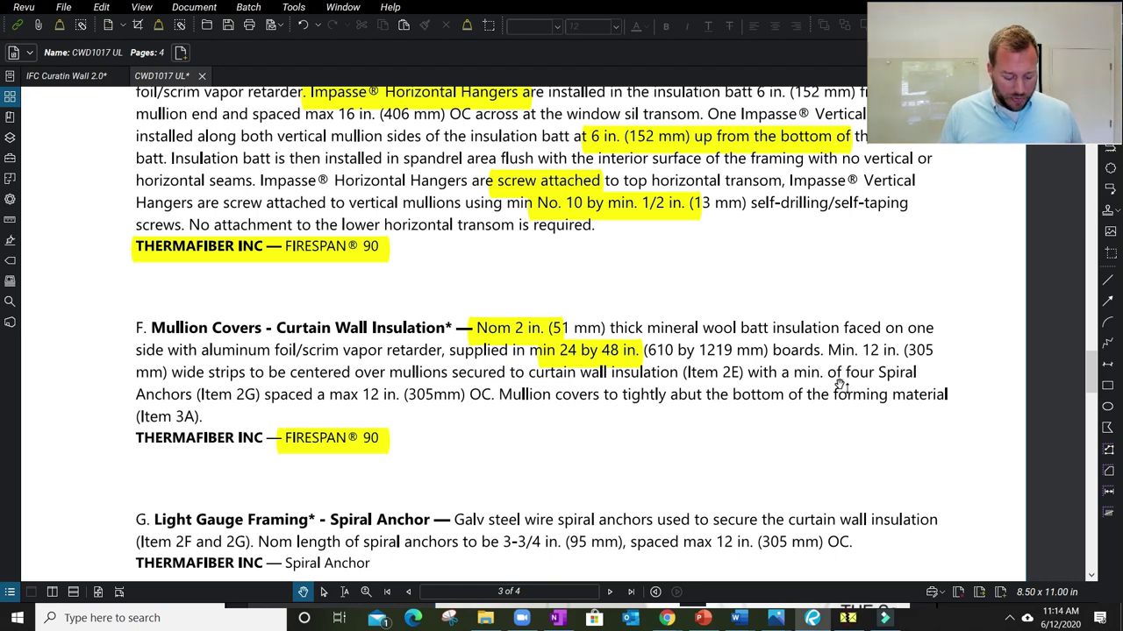
# Highlight 'Min. 12 in.', 'centered over mullions' and the spiral anchor spacing in section F
pyautogui.press('h')
pyautogui.moveTo(817, 351); pyautogui.dragTo(900, 351)
pyautogui.moveTo(290, 372); pyautogui.dragTo(474, 372)
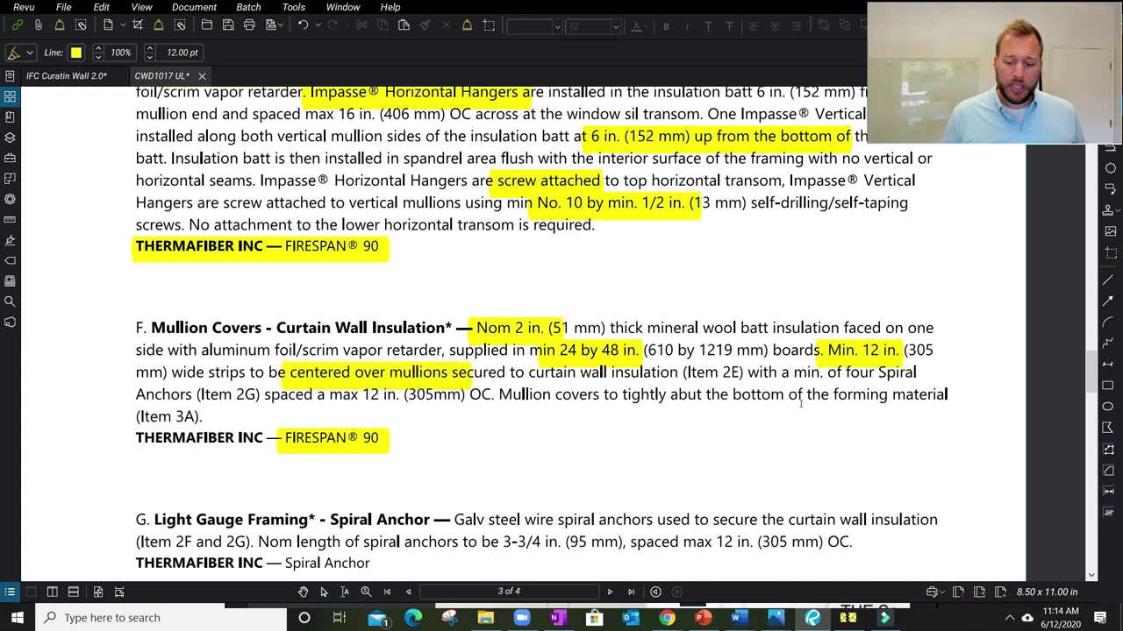
pyautogui.moveTo(879, 376); pyautogui.dragTo(401, 397)
# Highlight the 'THERMAFIBER INC — Spiral Anchor' line in section G
pyautogui.scroll(-2, 638, 424)
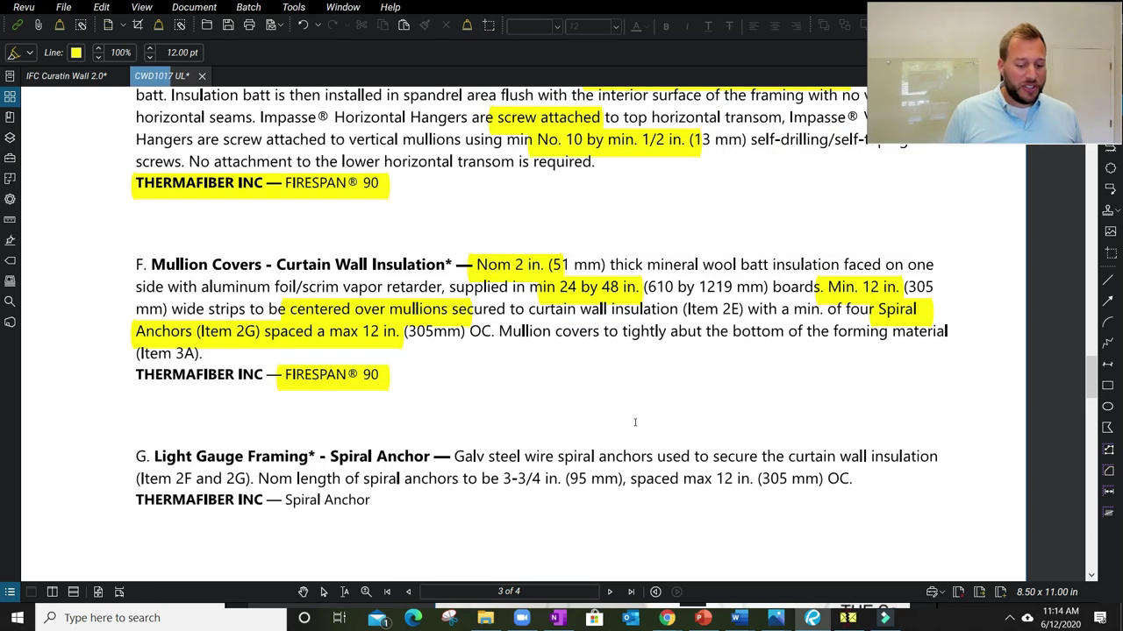
pyautogui.moveTo(382, 437); pyautogui.dragTo(134, 430)
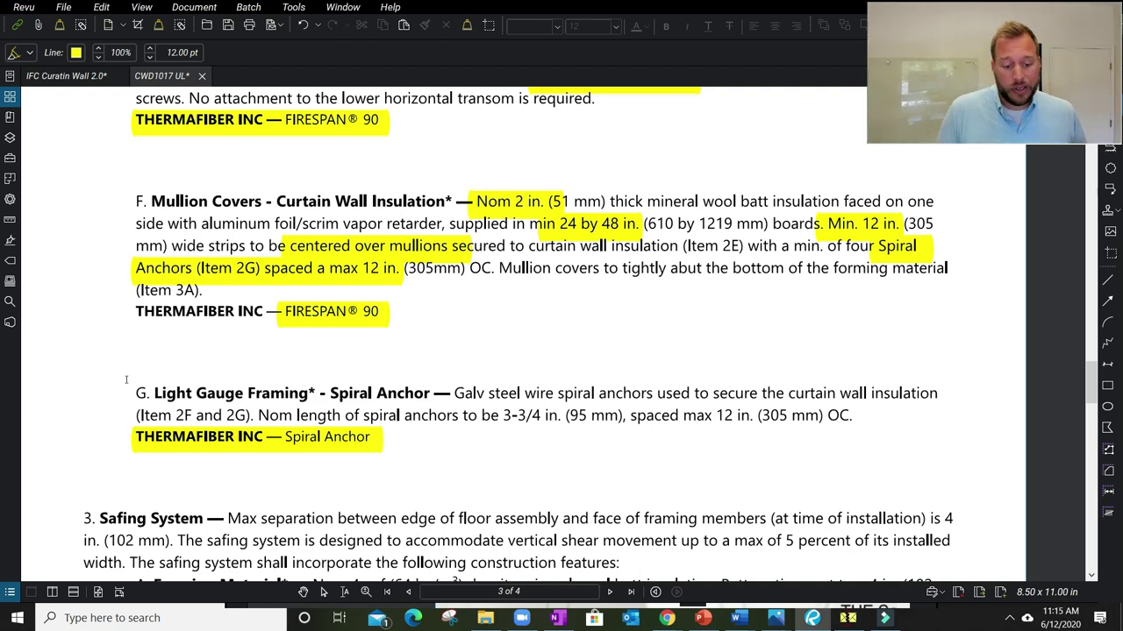
pyautogui.scroll(-5, 117, 393)
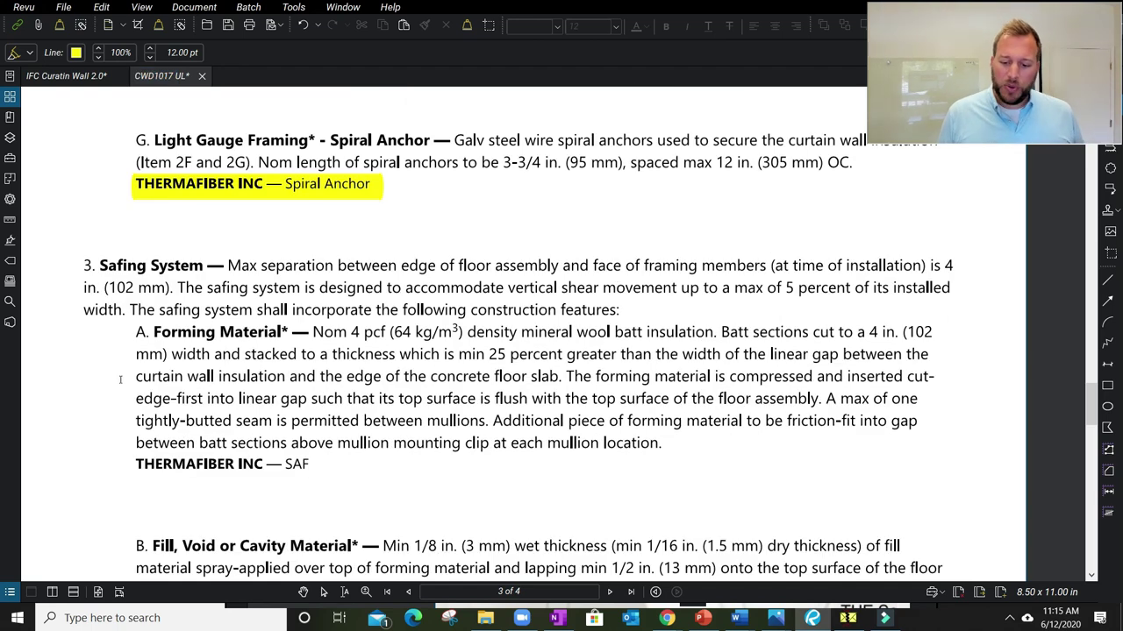
# Highlight '4', 'Nom 4 pcf (64', 'min 25 percent greater' and 'THERMAFIBER INC — SAF' in Safing System
pyautogui.scroll(-1, 120, 382)
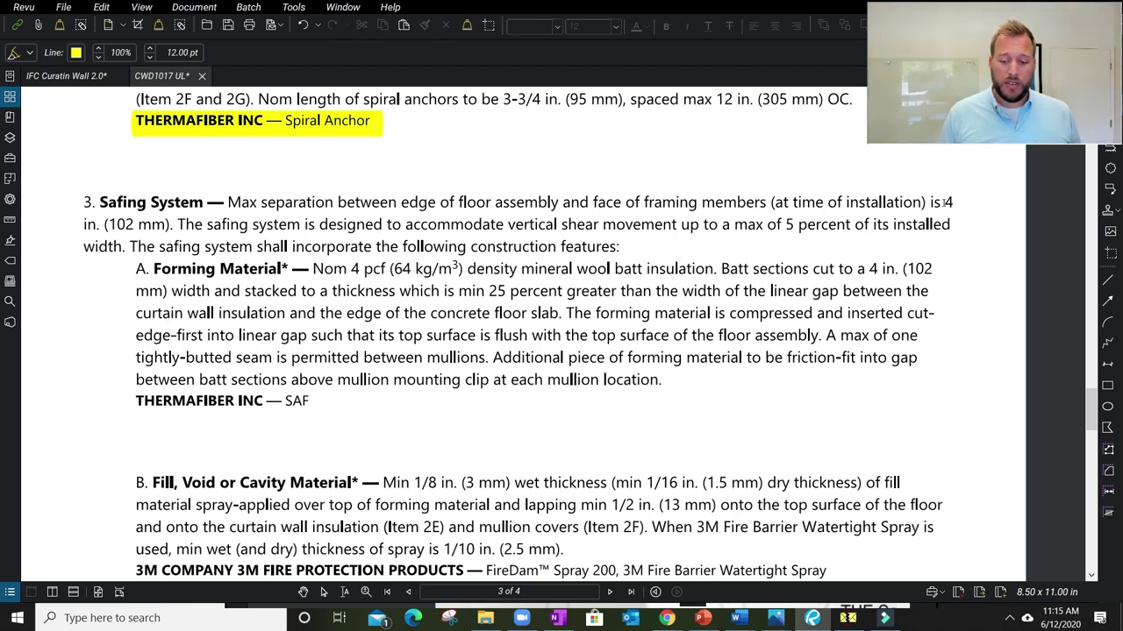
pyautogui.moveTo(941, 202); pyautogui.dragTo(956, 205)
pyautogui.moveTo(314, 269); pyautogui.dragTo(409, 270)
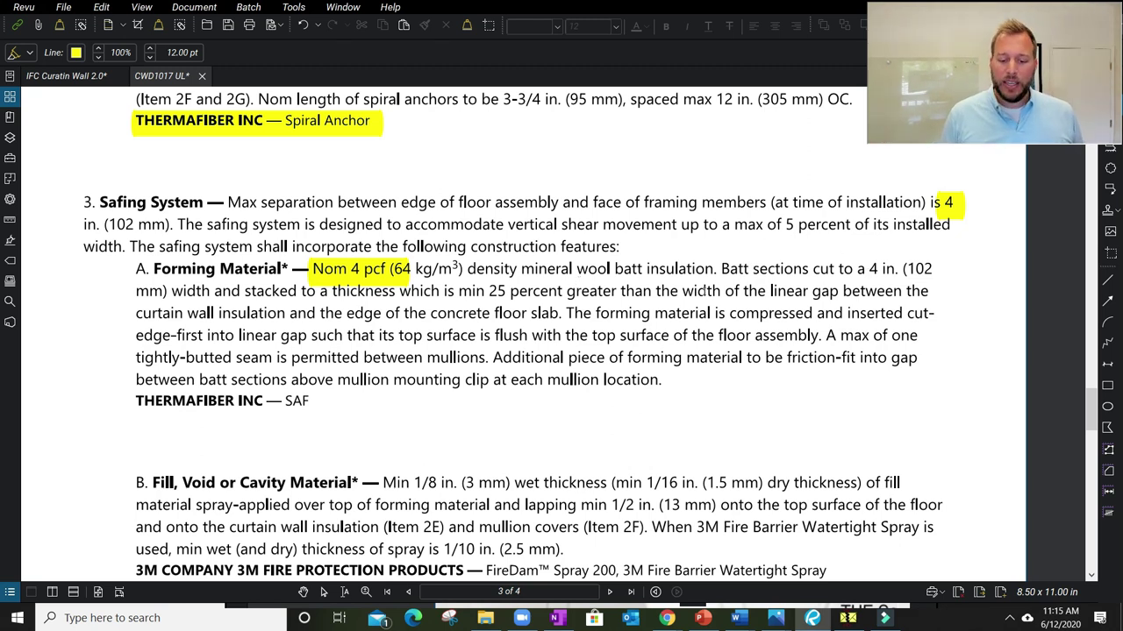
pyautogui.moveTo(457, 293); pyautogui.dragTo(602, 293)
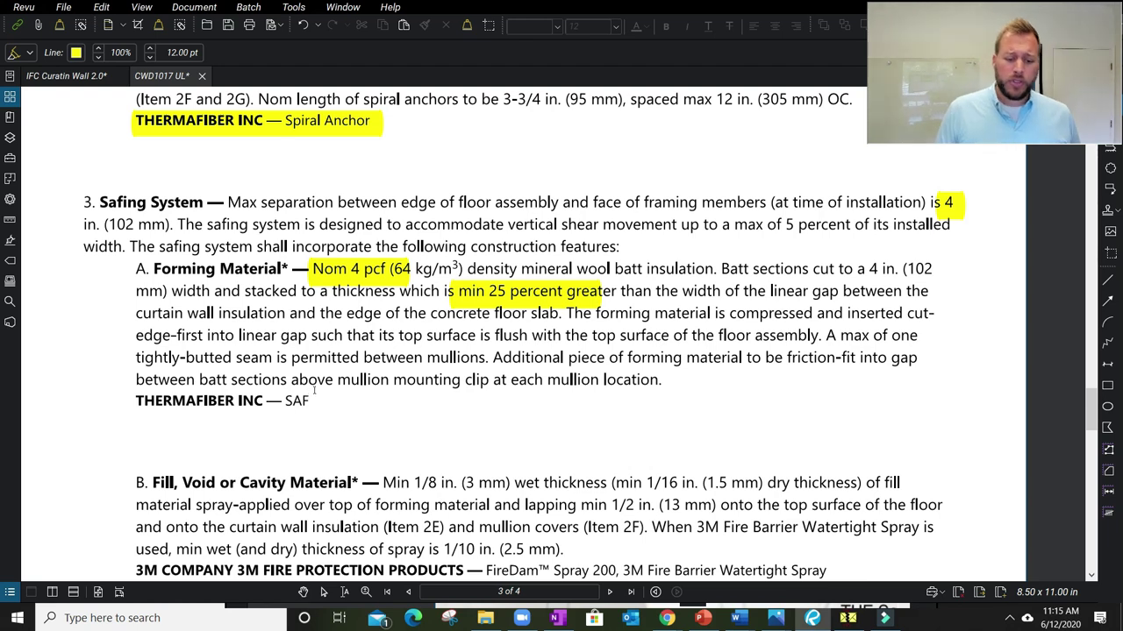
pyautogui.moveTo(329, 399); pyautogui.dragTo(133, 409)
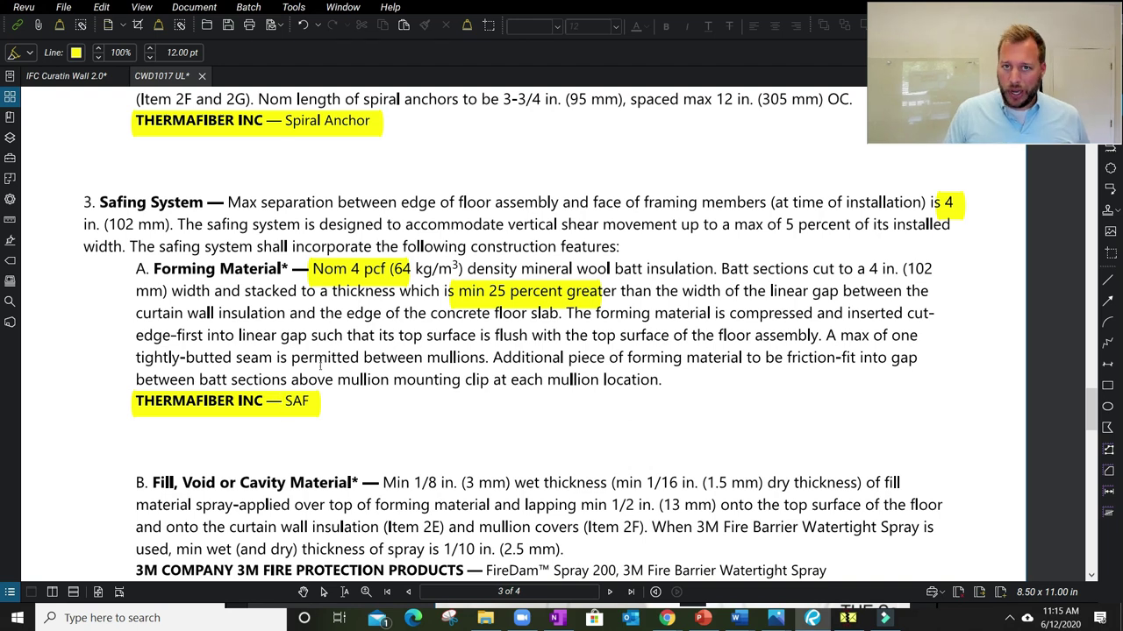
pyautogui.scroll(-2, 323, 367)
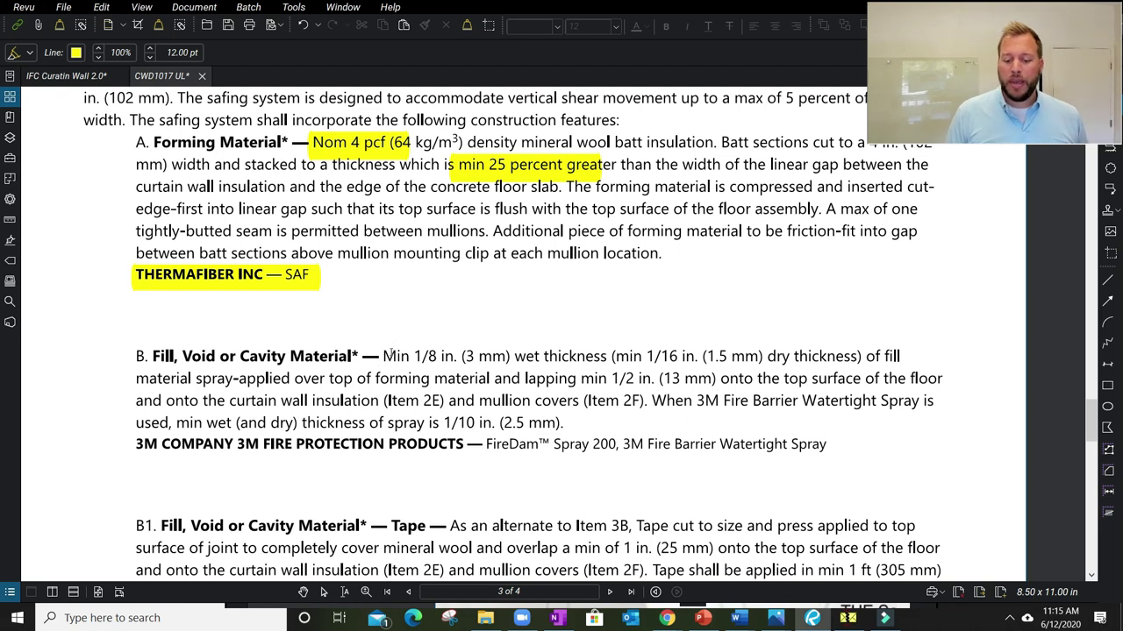
# Highlight the min 1/8 in. wet thickness, 'min 1/2 in.', 'mullion covers' and 'is 1/10 in.' in section B
pyautogui.moveTo(386, 355)
pyautogui.mouseDown()
pyautogui.moveTo(614, 377)
pyautogui.moveTo(618, 358)
pyautogui.moveTo(699, 358)
pyautogui.mouseUp()
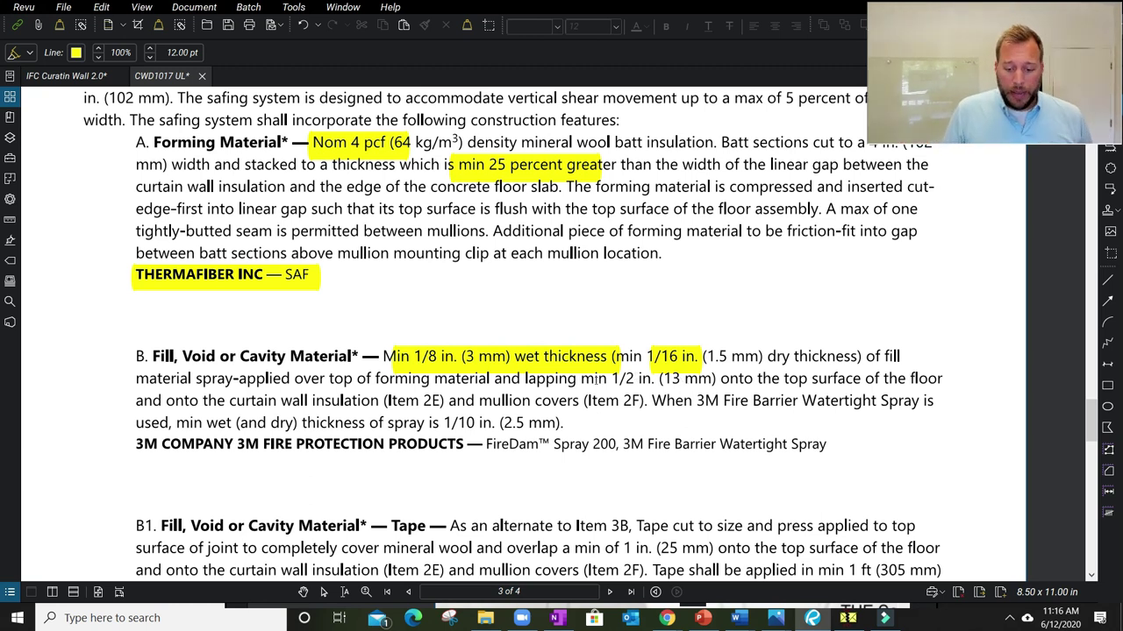
pyautogui.moveTo(581, 378); pyautogui.dragTo(647, 379)
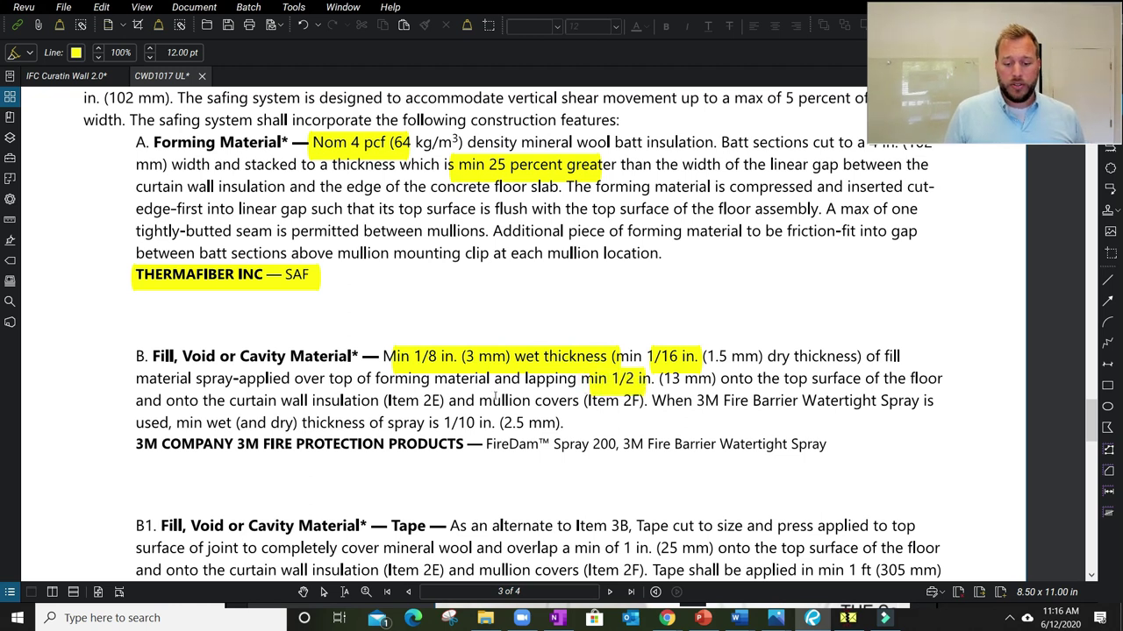
pyautogui.moveTo(502, 400); pyautogui.dragTo(602, 403)
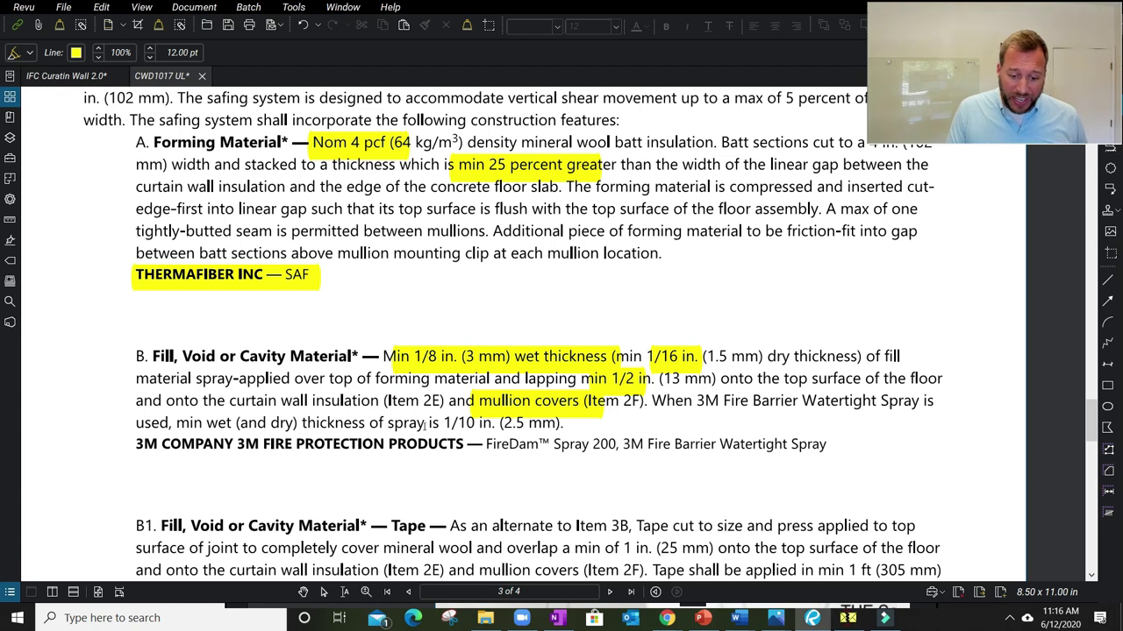
pyautogui.moveTo(426, 422); pyautogui.dragTo(493, 424)
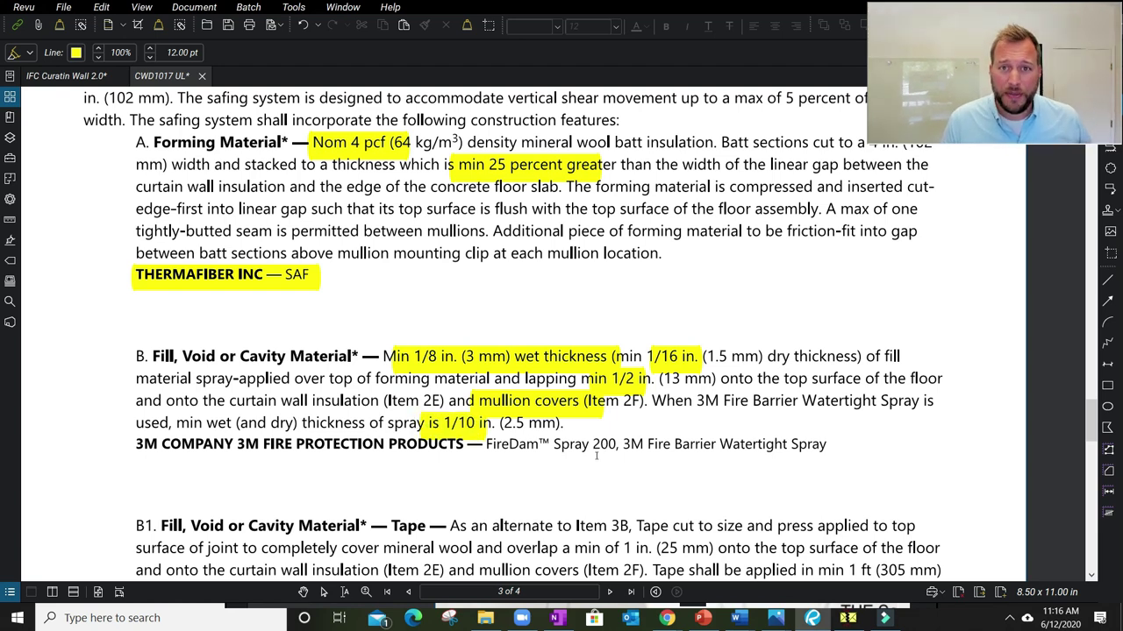
# Highlight the 'Barrier Tape' product name in item B1
pyautogui.scroll(-4, 600, 460)
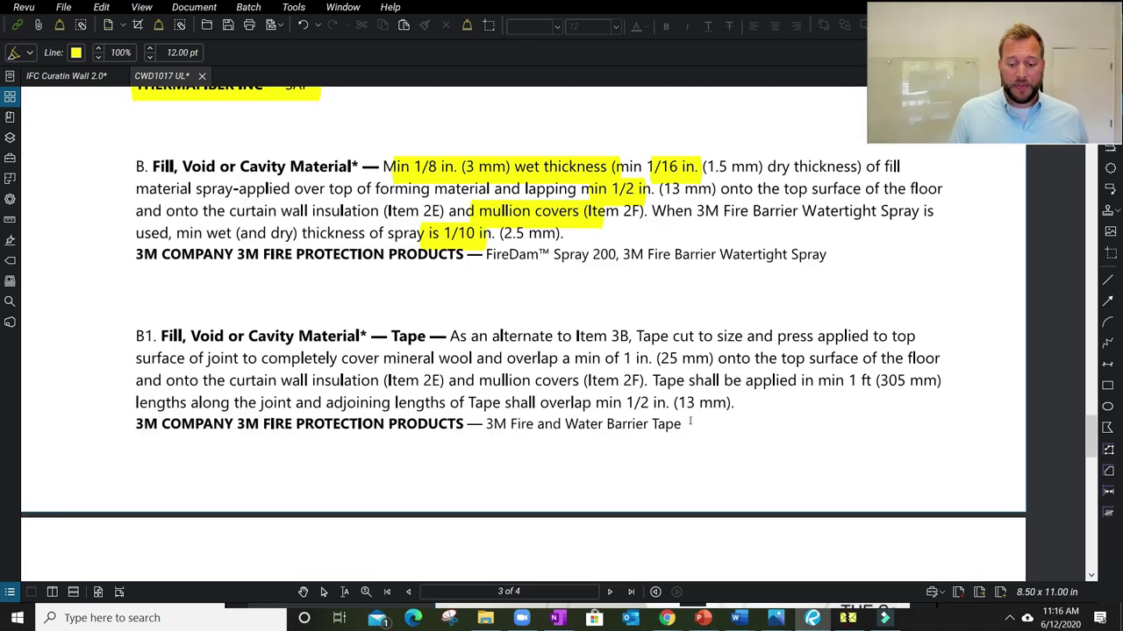
pyautogui.moveTo(693, 424); pyautogui.dragTo(623, 425)
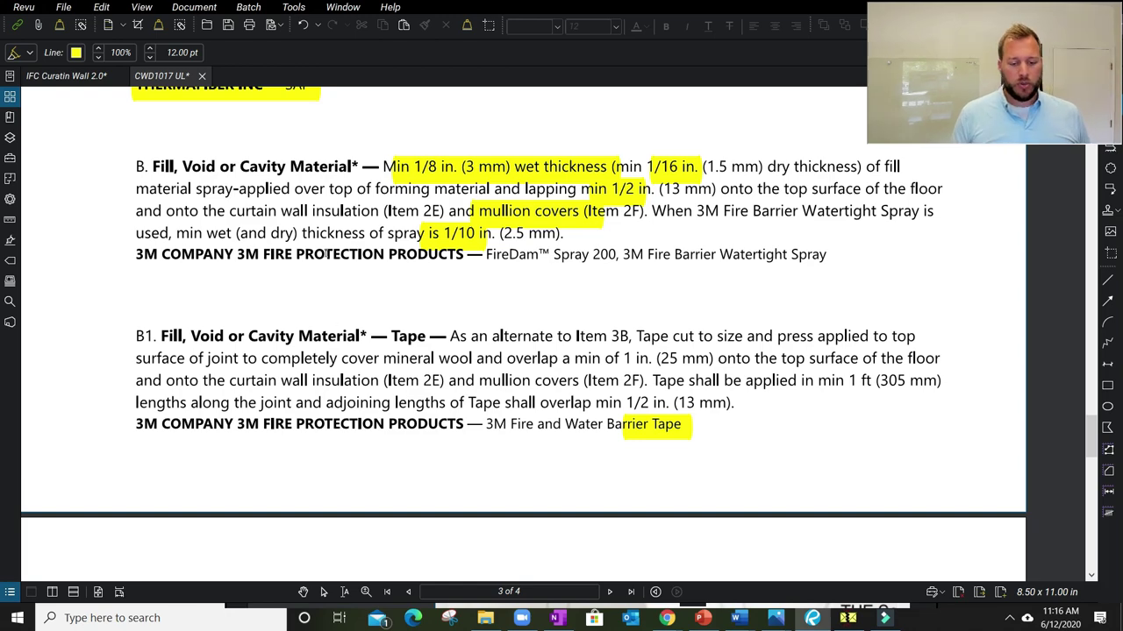
pyautogui.scroll(3, 326, 254)
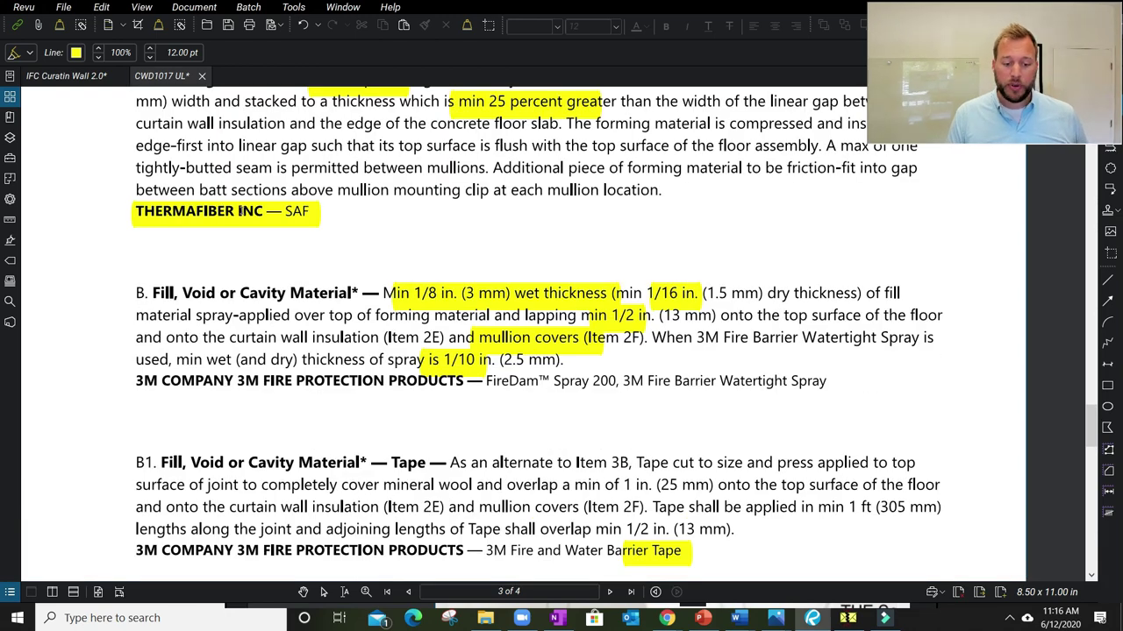
pyautogui.scroll(-3, 382, 256)
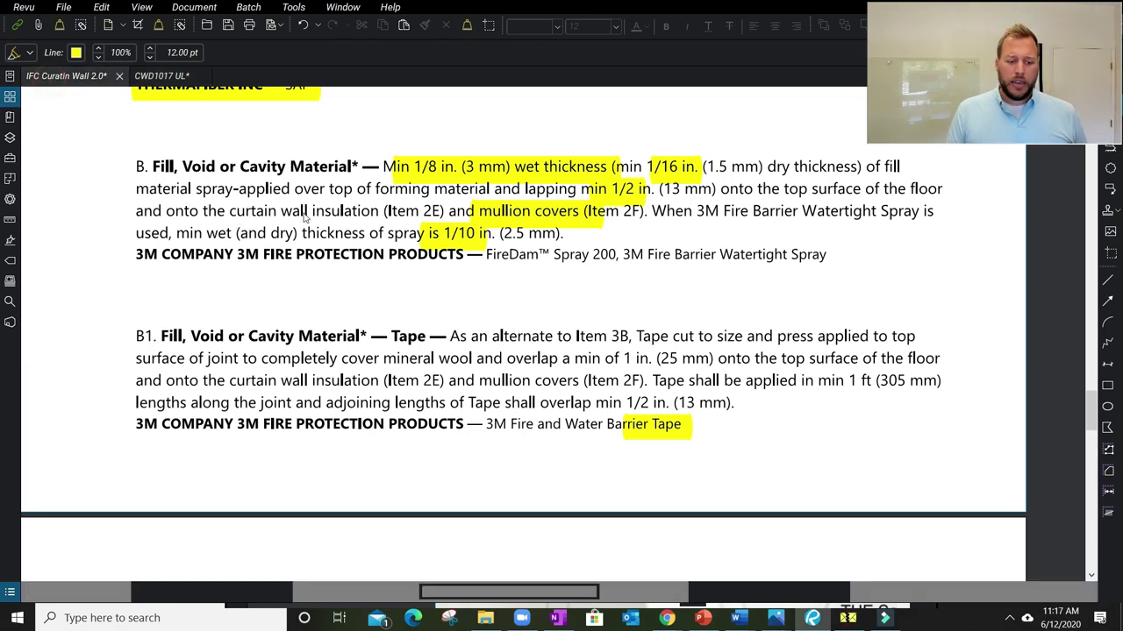
pyautogui.click(53, 77)
pyautogui.scroll(-2, 382, 309)
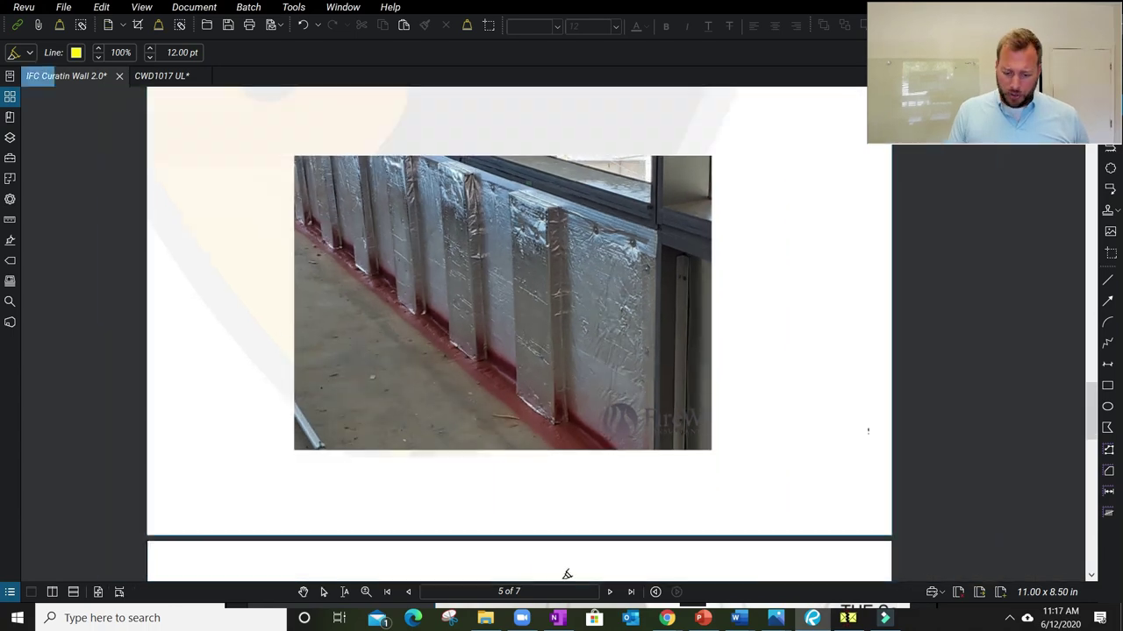
pyautogui.click(303, 592)
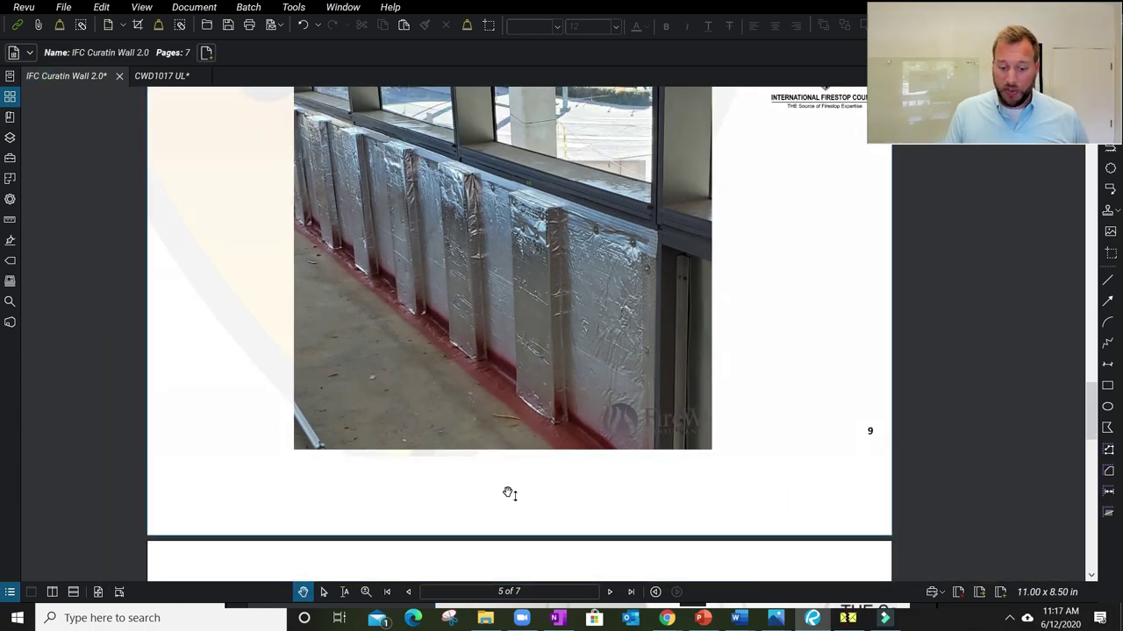
pyautogui.scroll(-4, 507, 499)
pyautogui.scroll(-1, 505, 504)
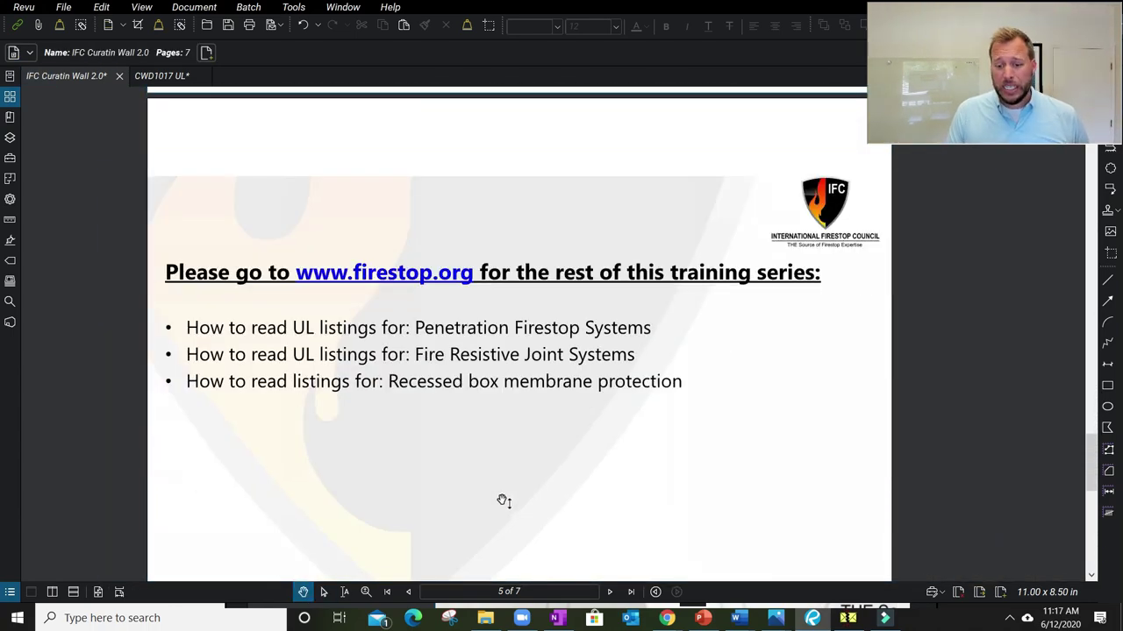
pyautogui.scroll(2, 497, 500)
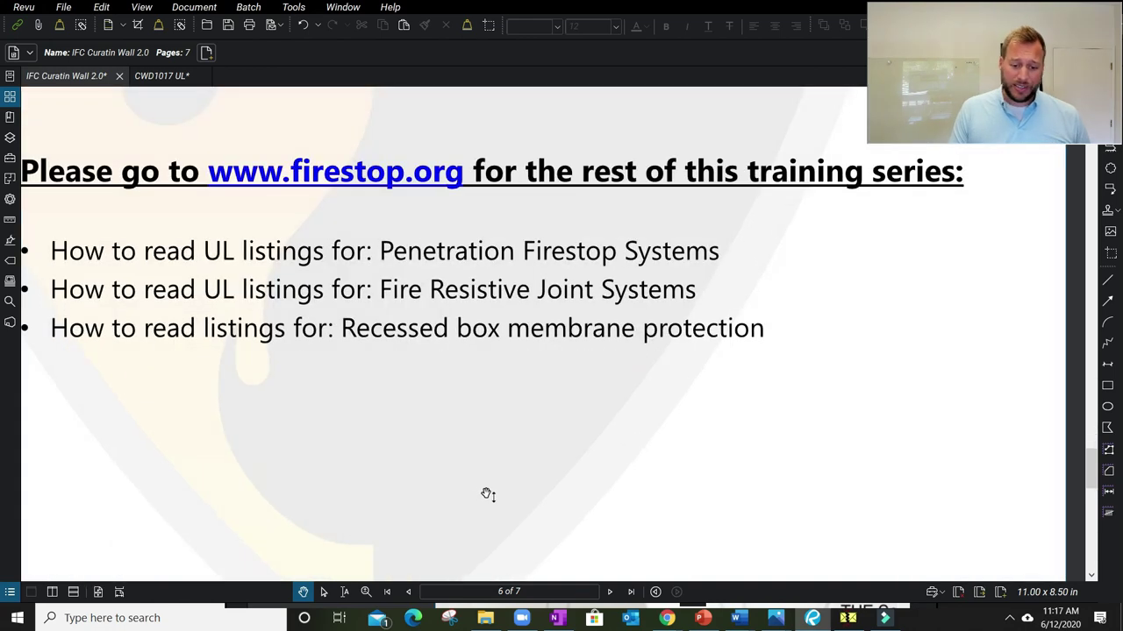
pyautogui.moveTo(478, 493); pyautogui.dragTo(536, 538)
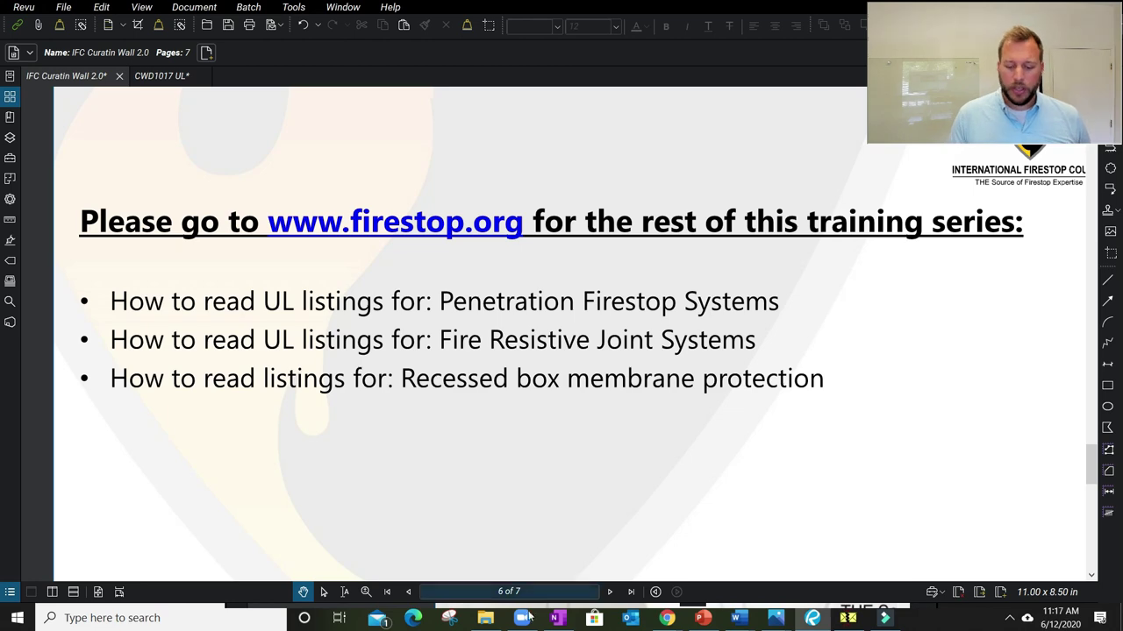
# Go to the final 'Thank you' slide 7 of 7 and pan to show all contacts
pyautogui.click(610, 592)
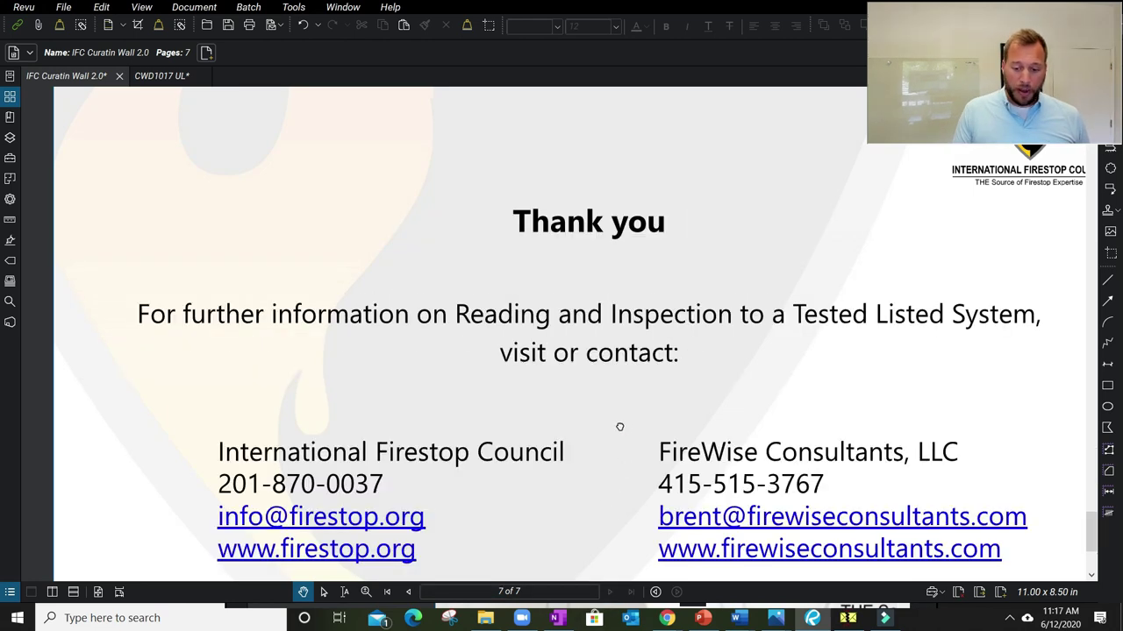
pyautogui.moveTo(619, 421); pyautogui.dragTo(559, 360)
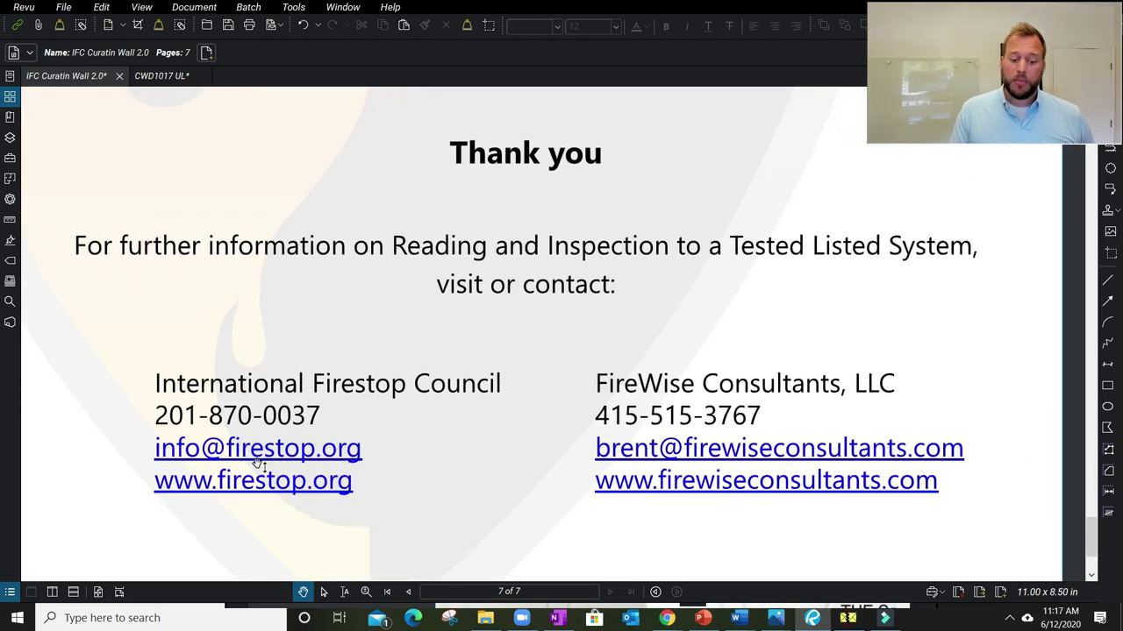